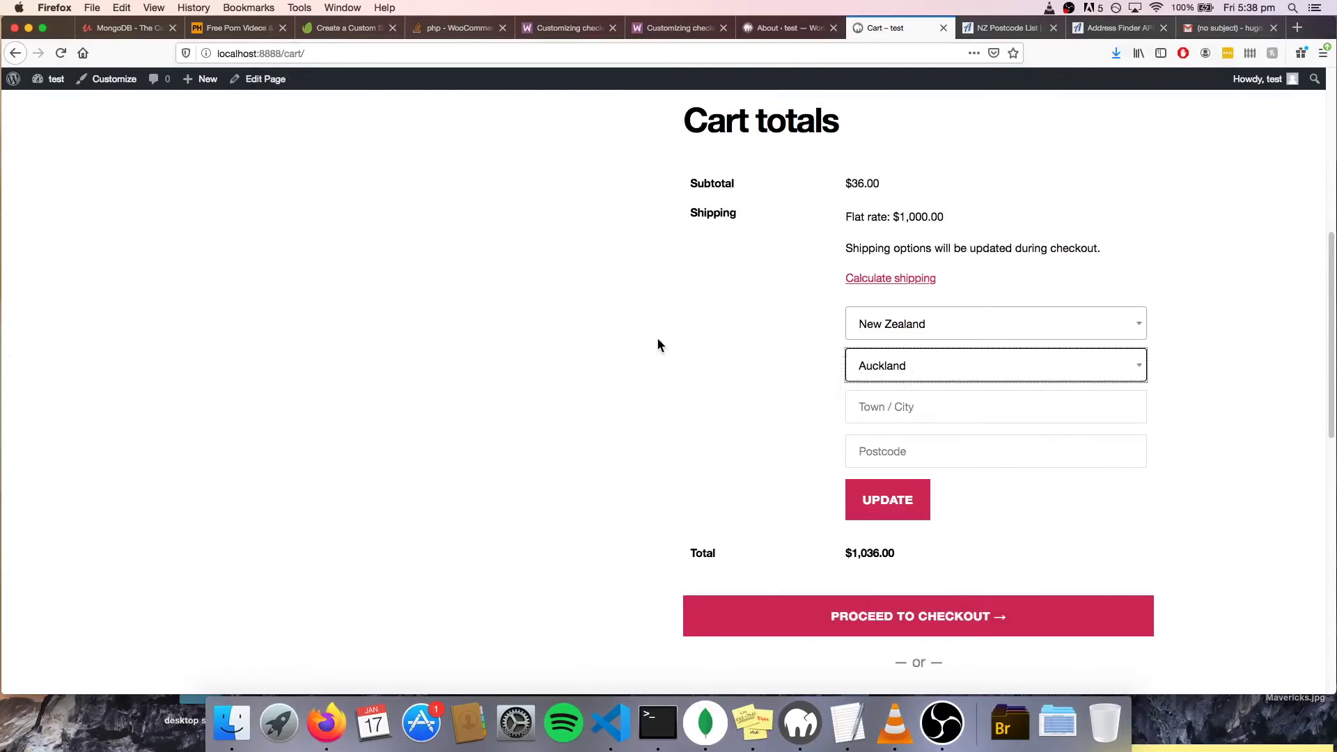
Examine the list of New Zealand regions offered in the cart's shipping calculator.
click(911, 375)
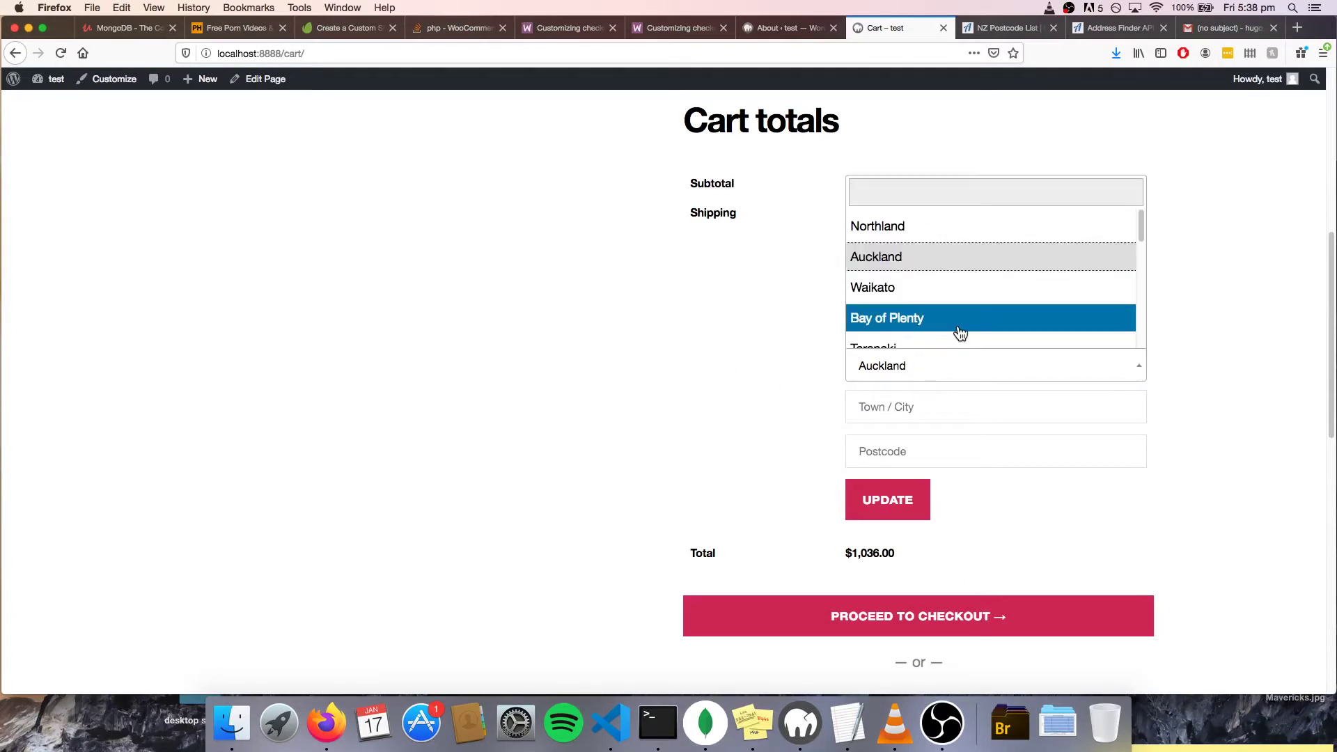
scroll(944, 291, down, 5)
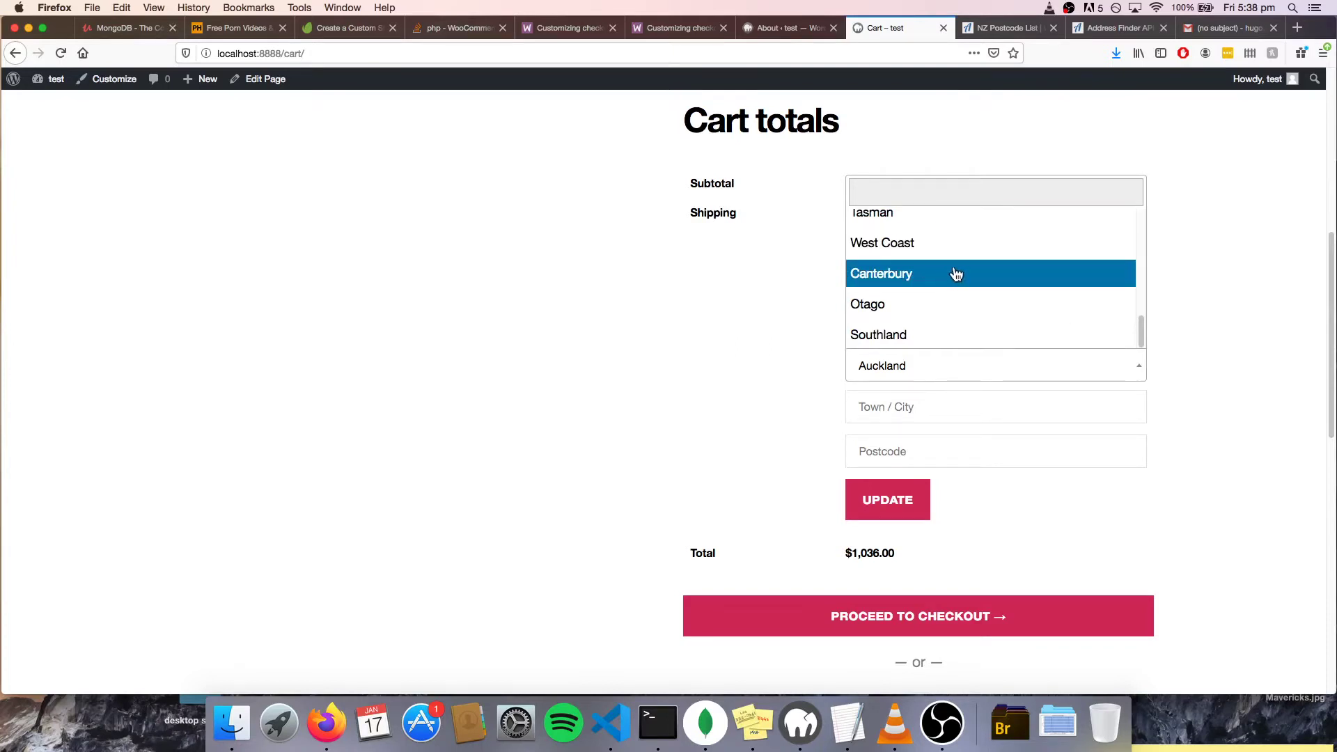
scroll(947, 285, up, 2)
scroll(947, 286, up, 3)
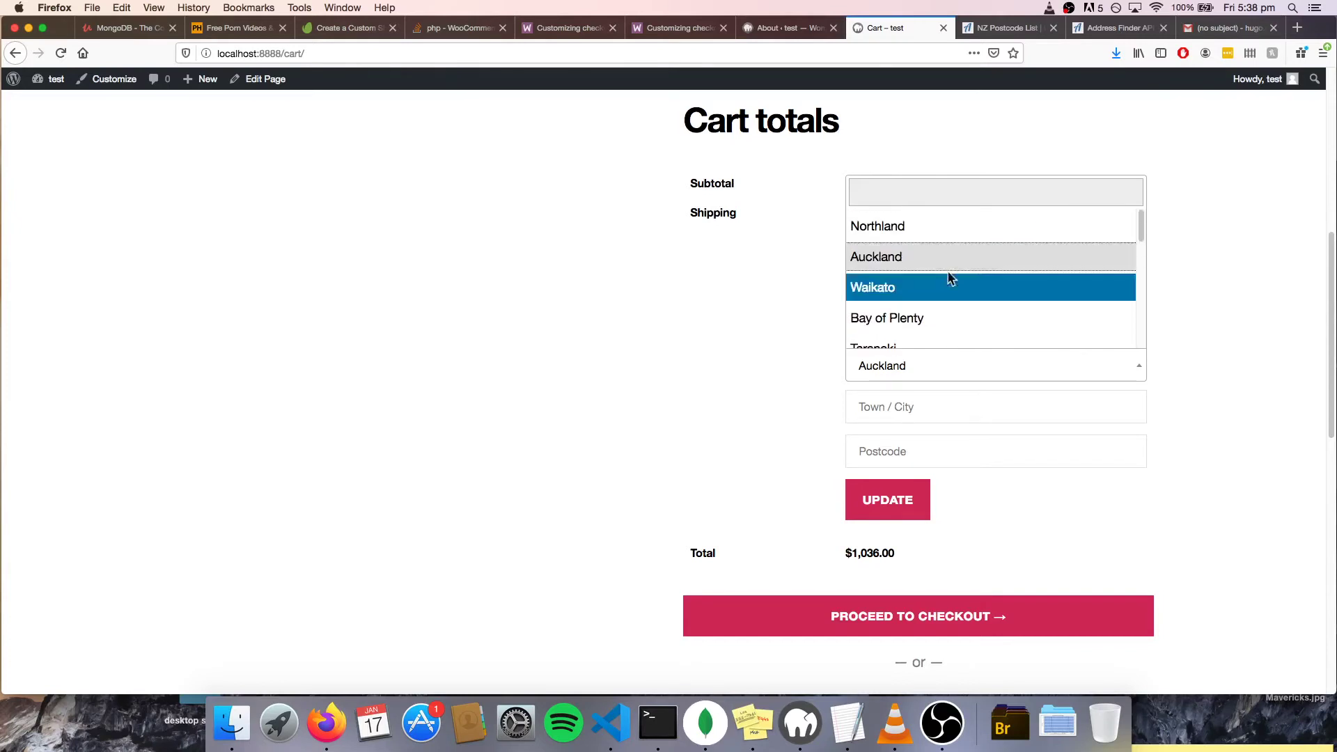
scroll(961, 275, down, 4)
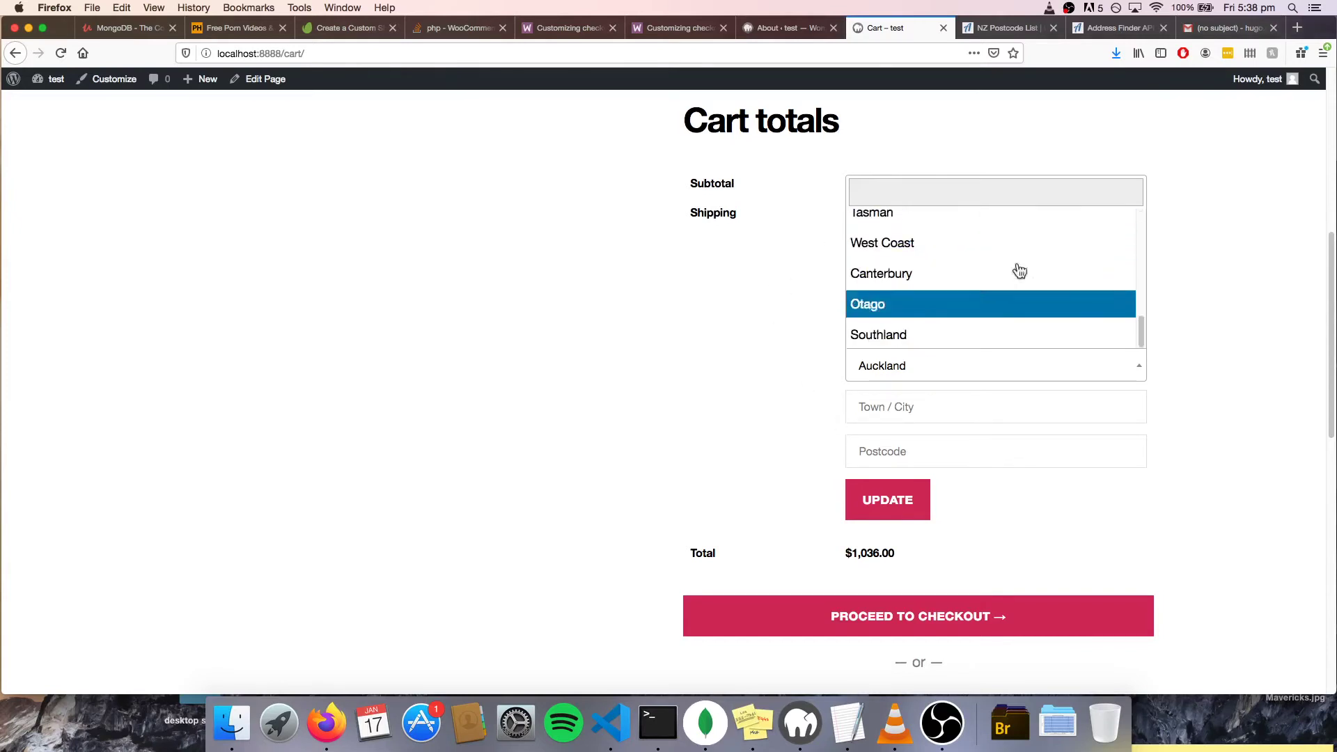
click(748, 337)
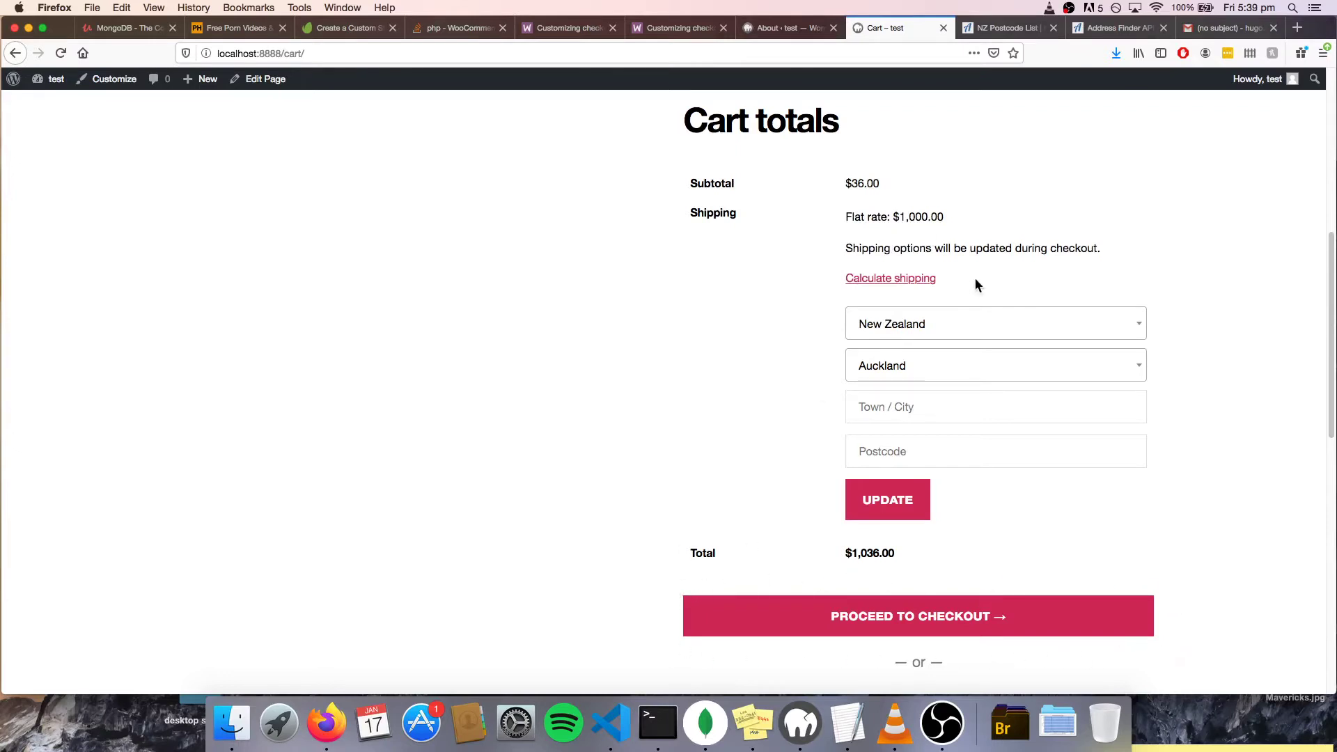
Update the cart's shipping calculation for Auckland, New Zealand.
drag(858, 248, 1086, 249)
click(1009, 278)
click(911, 286)
click(895, 280)
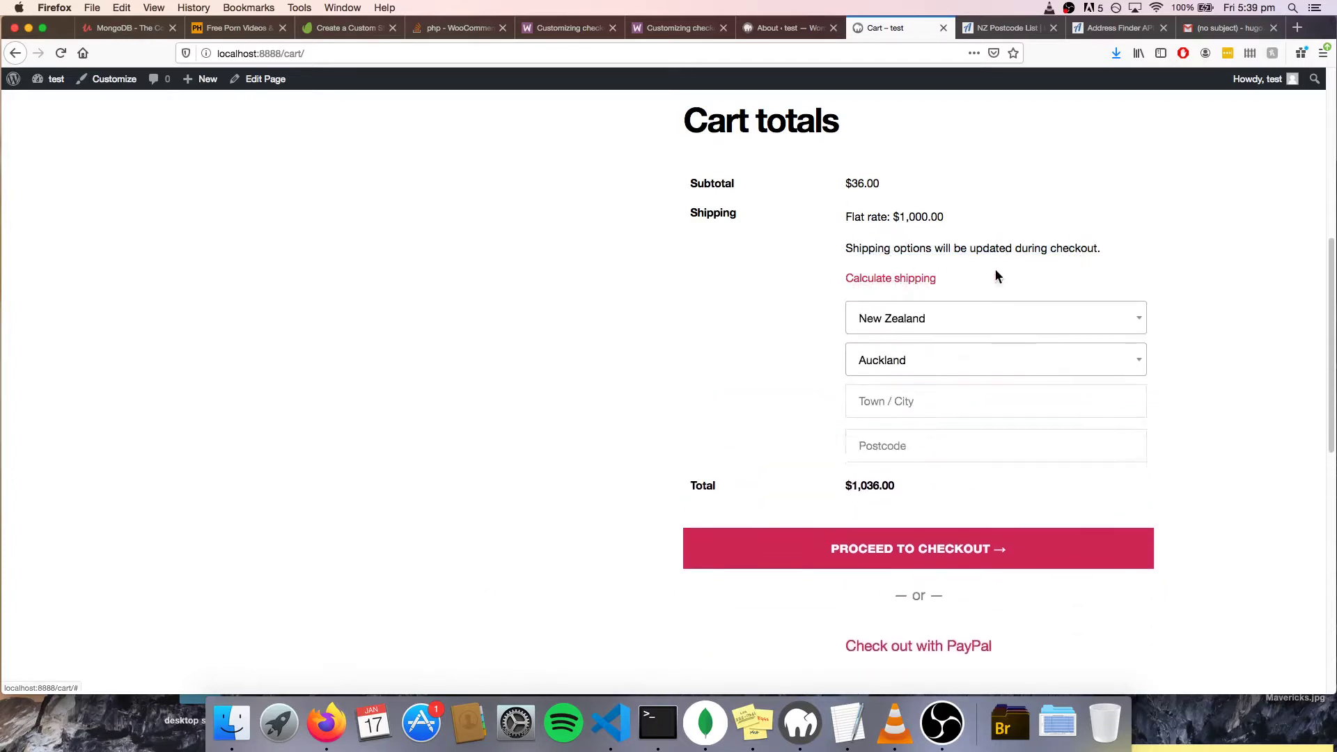
click(930, 376)
click(925, 459)
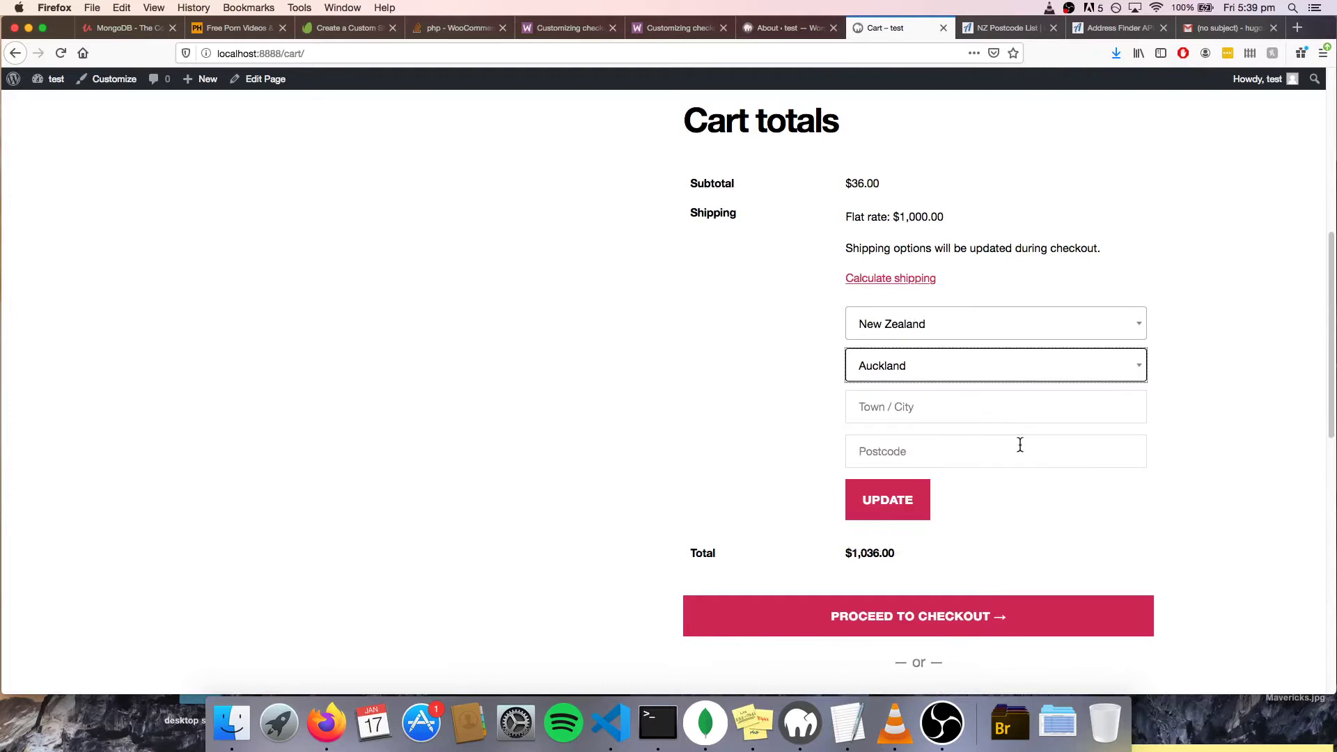
click(912, 515)
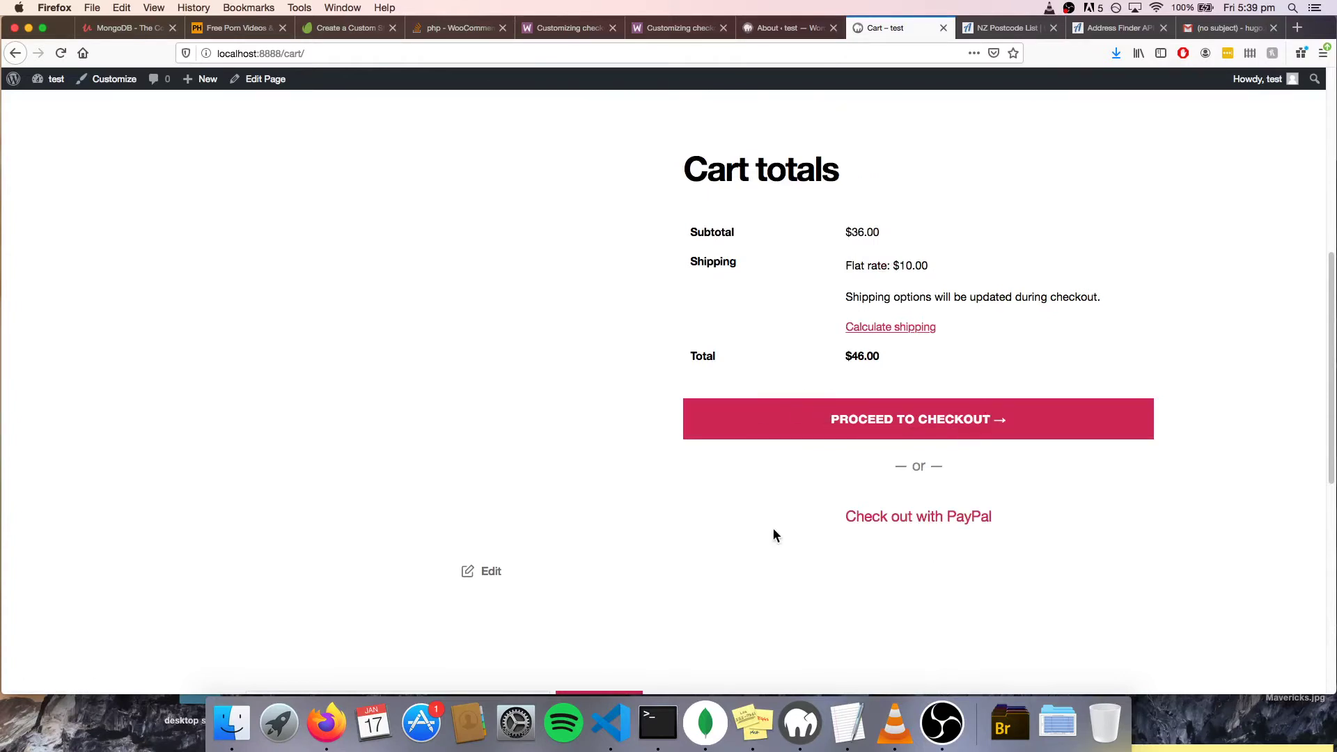
Go to the WordPress admin page for adding new plugins.
click(657, 723)
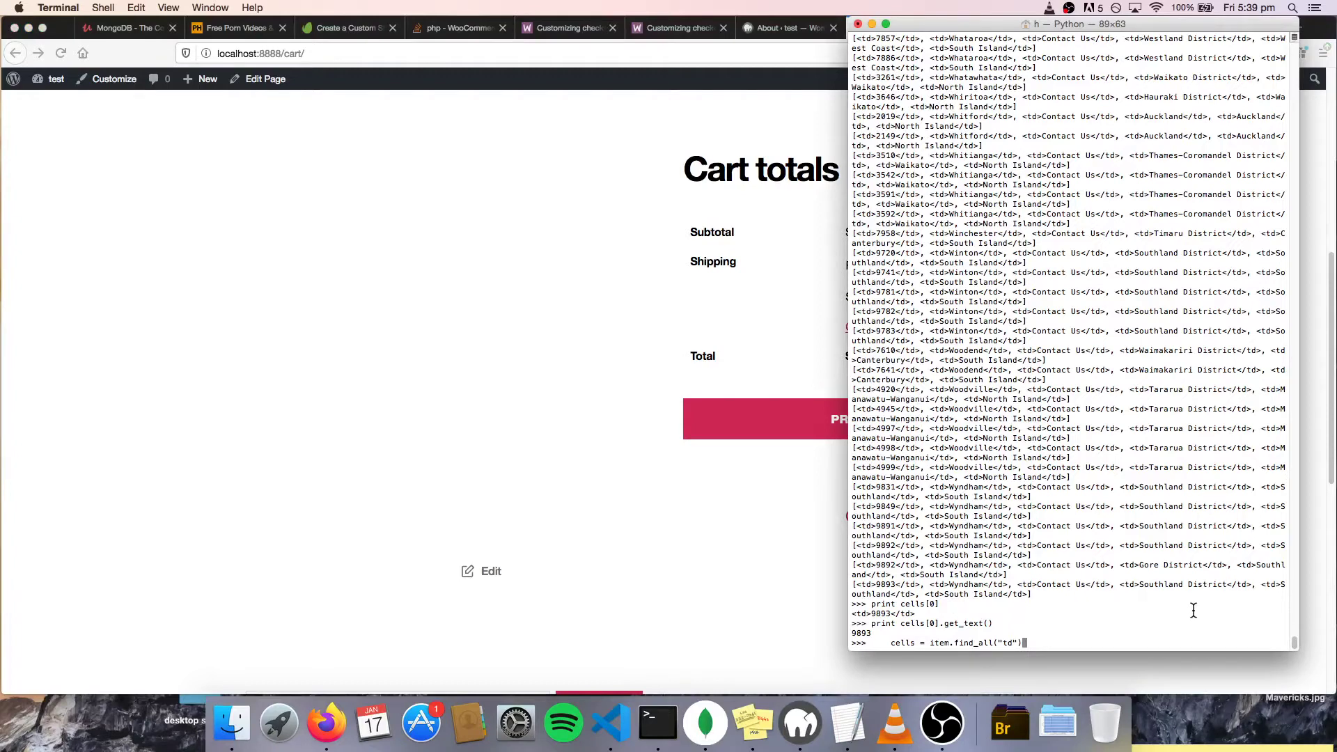
click(517, 299)
click(778, 28)
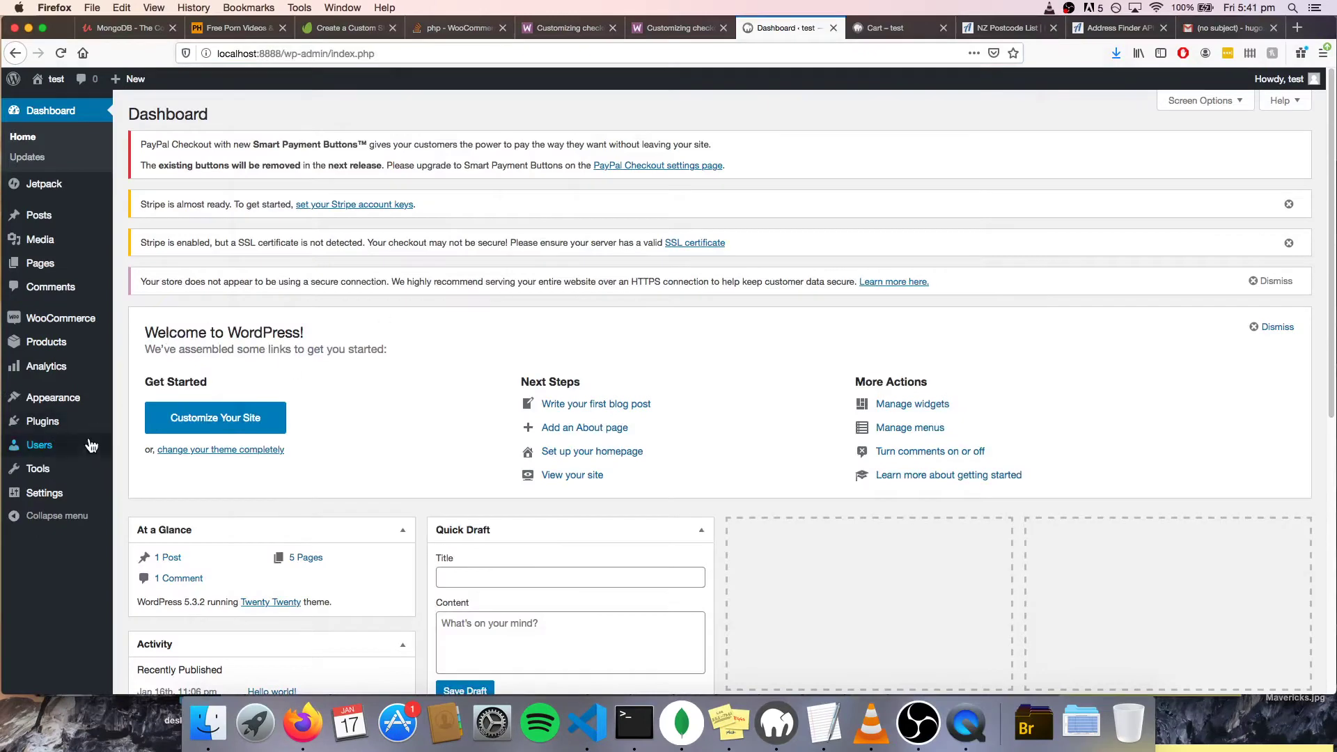
mouse_move(84, 431)
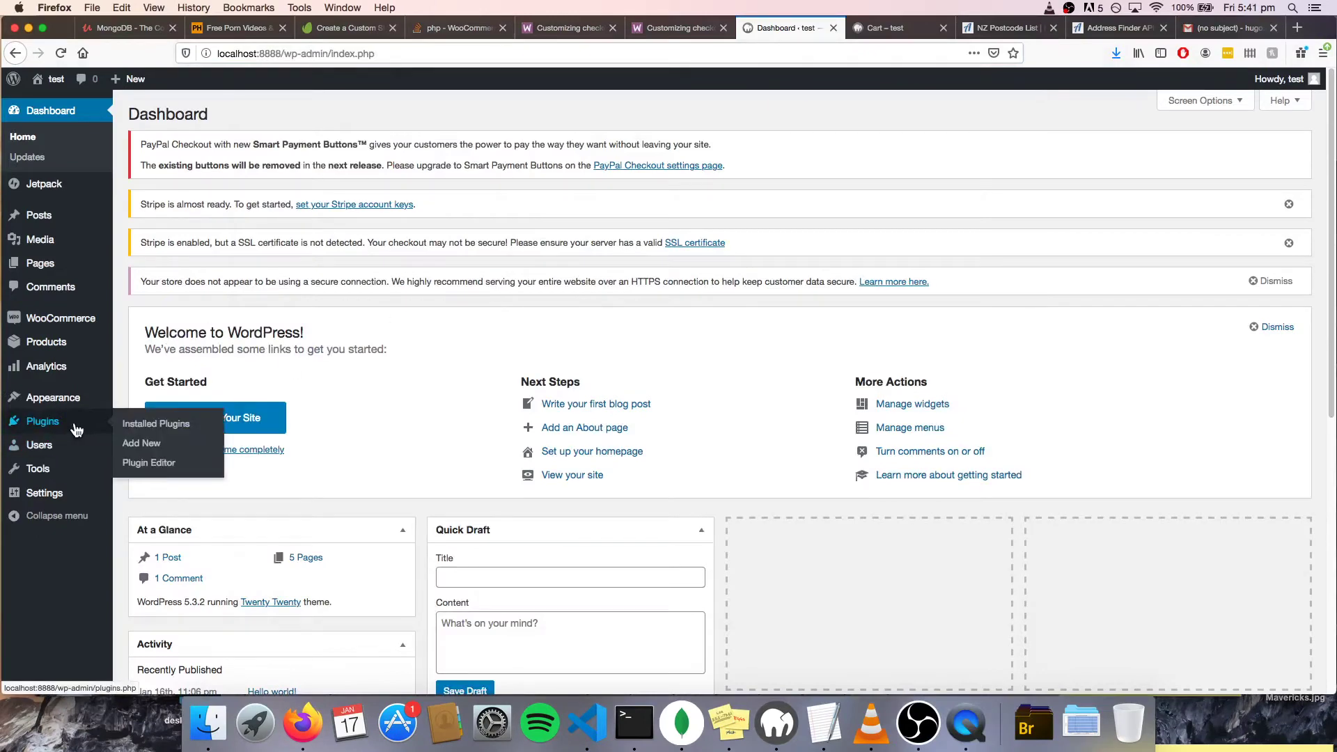
click(143, 445)
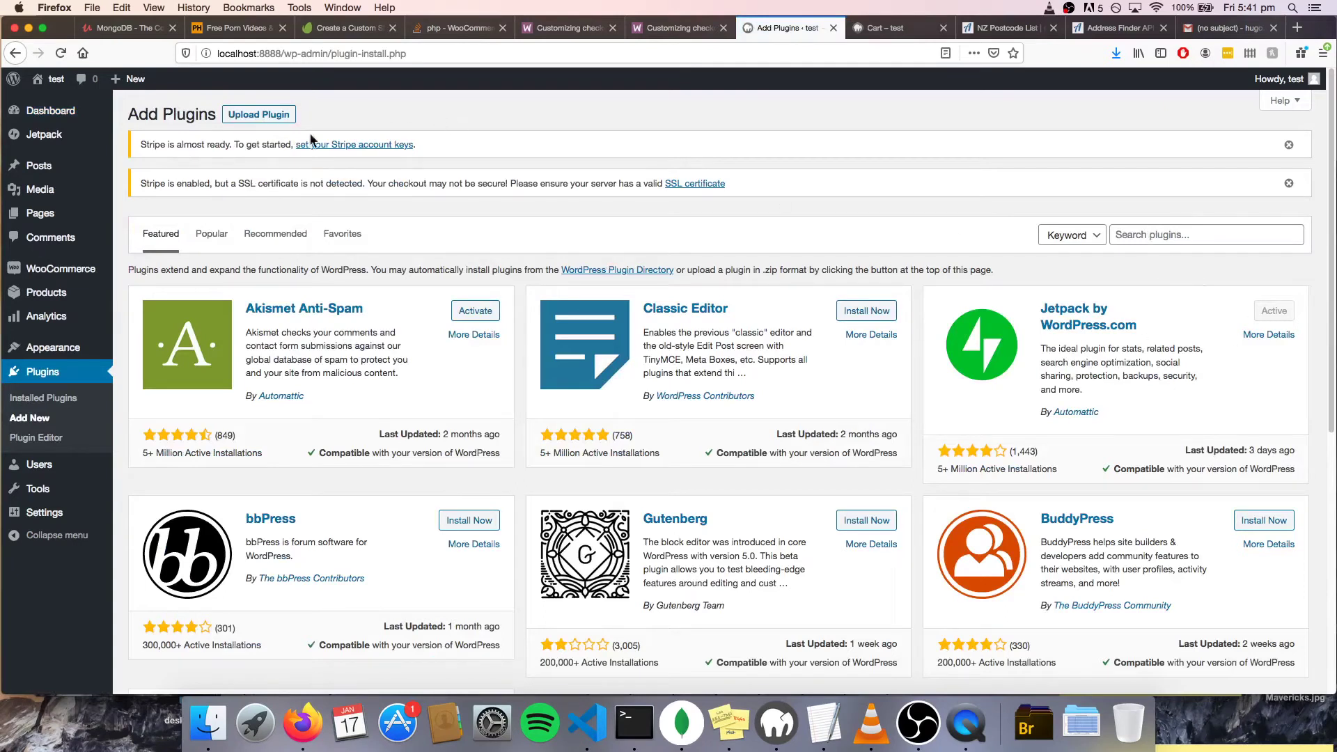
Search the plugins for "woodys snippets" and install and activate Woody ad snippets.
click(1156, 236)
text(woo)
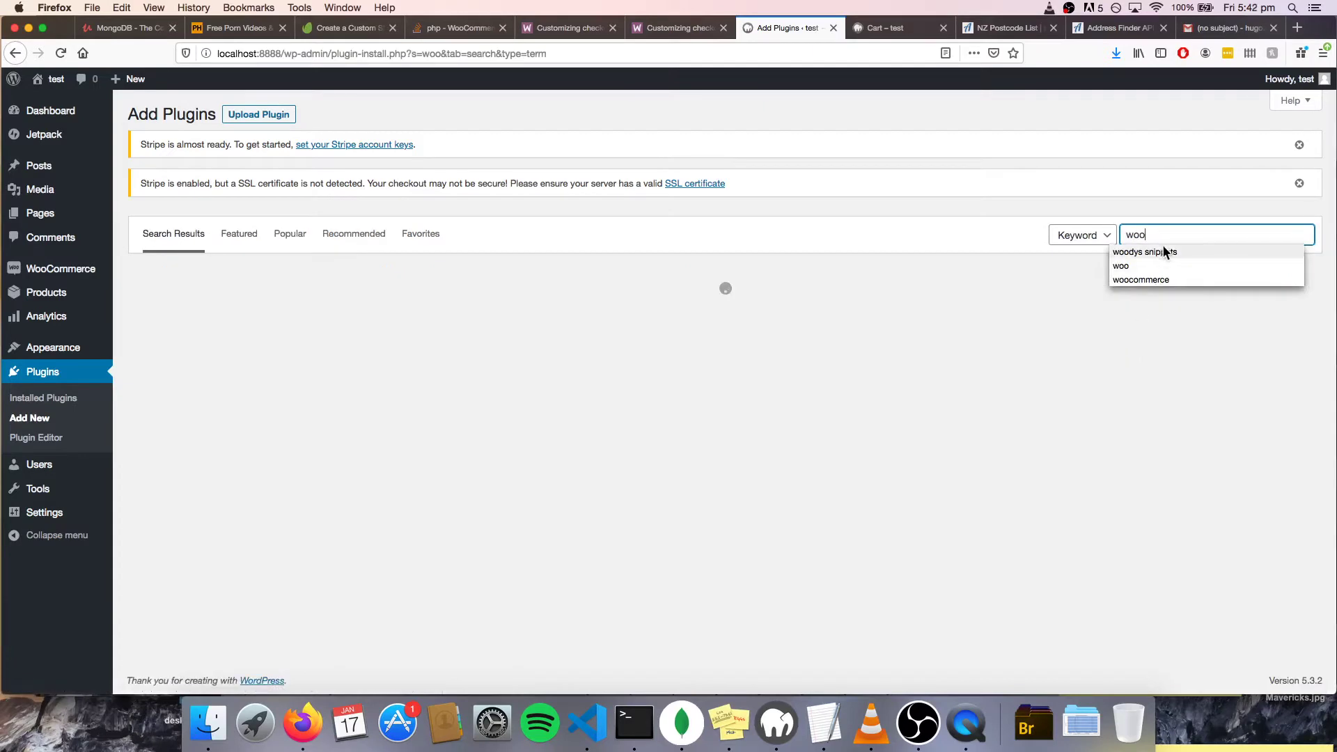
click(1161, 252)
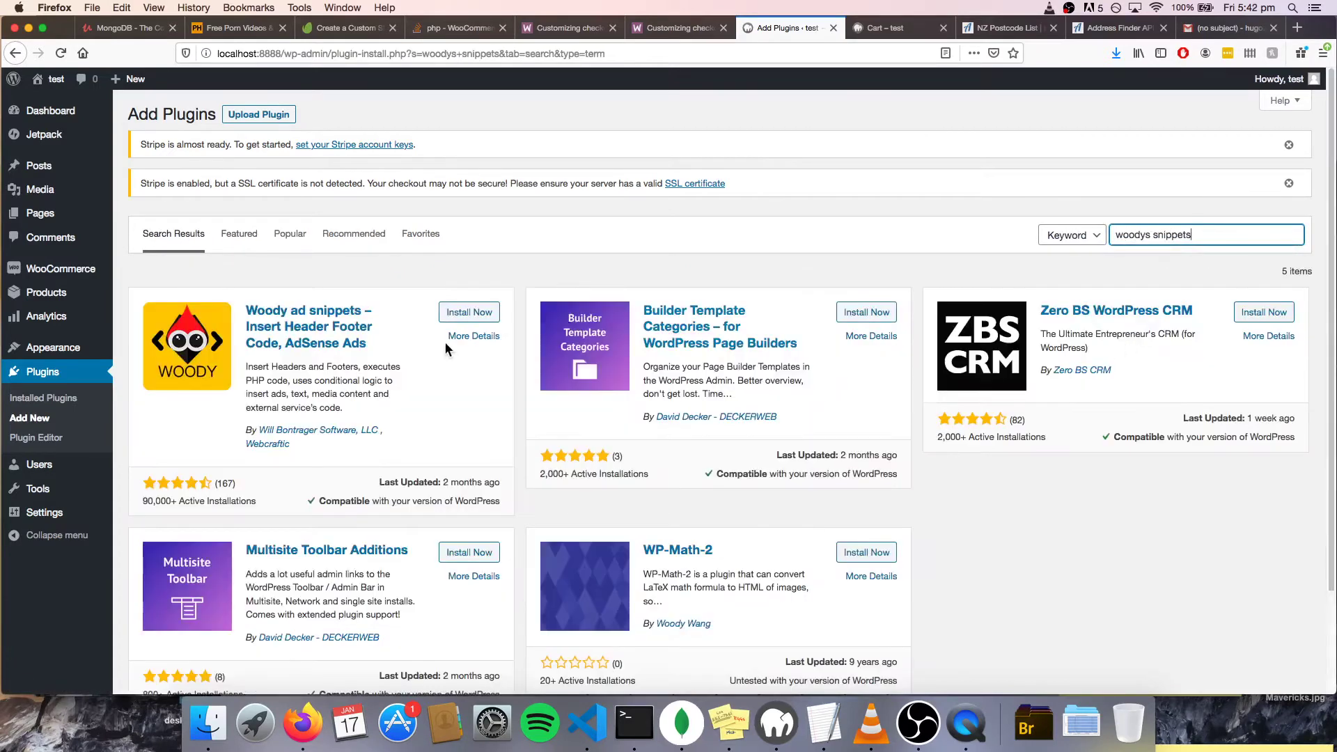
click(472, 314)
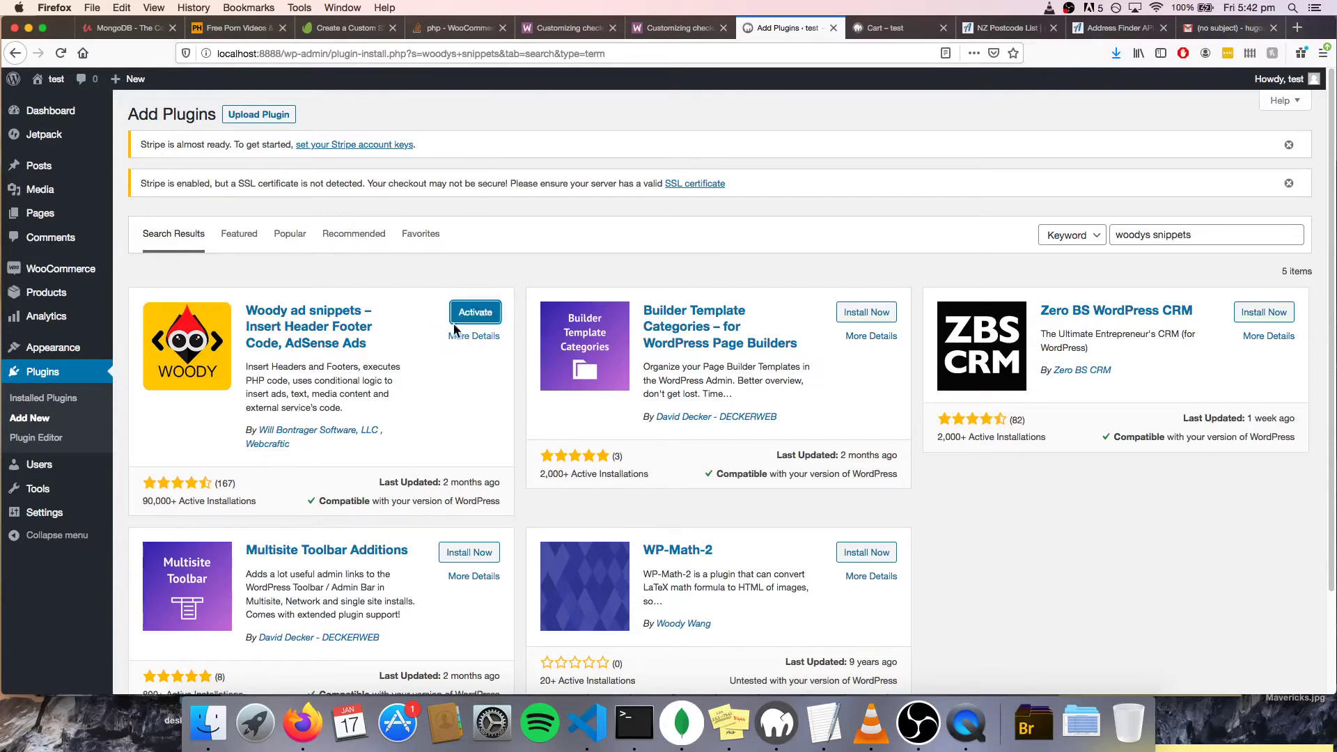
click(474, 319)
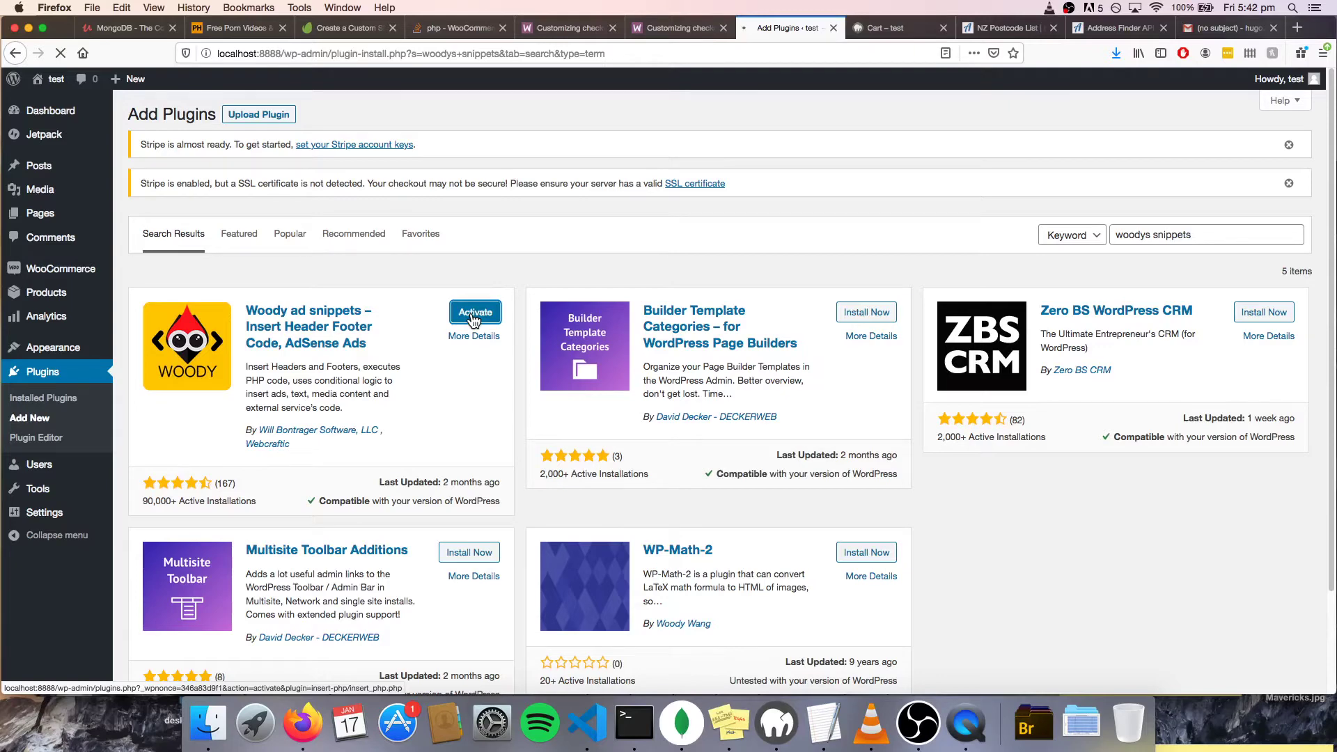
Create a new PHP snippet in Woody snippets titled "adflshjklakshdklahdjk".
click(282, 28)
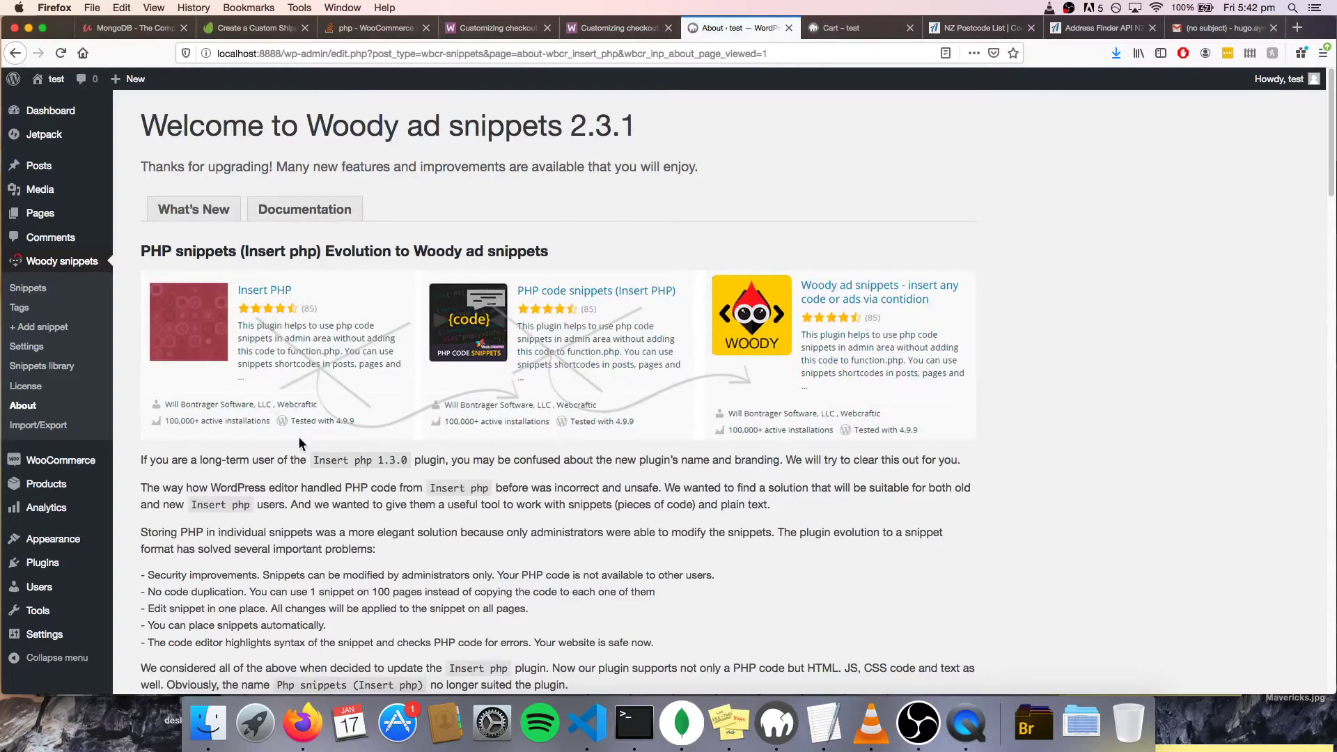
click(43, 327)
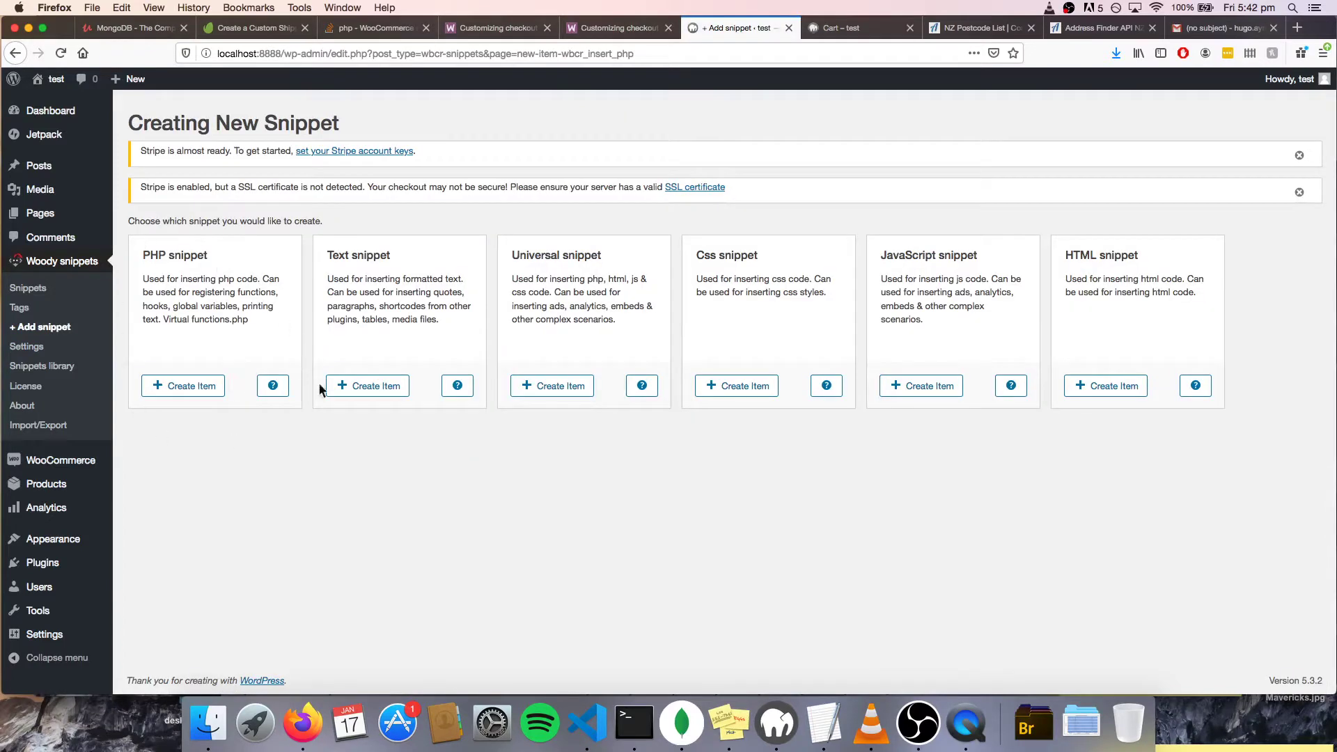
click(197, 385)
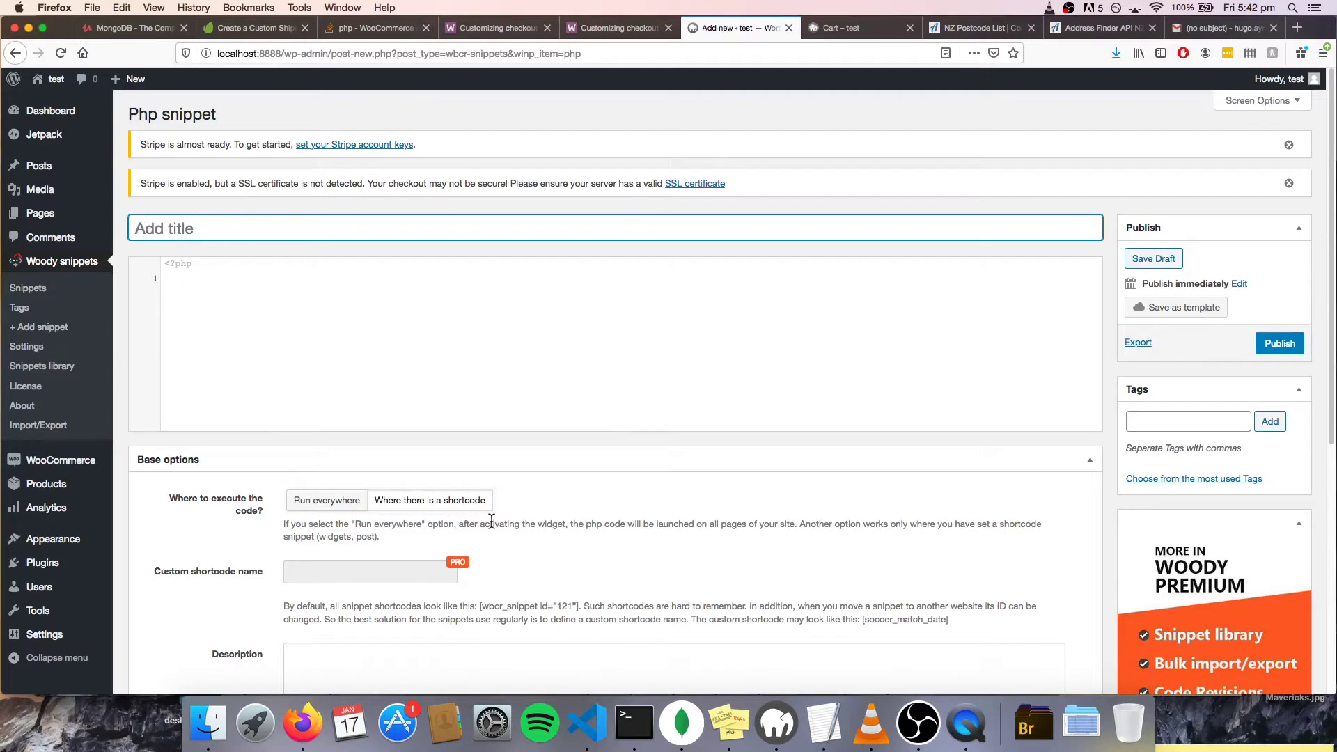
text(adflshjklakshdklahdjk)
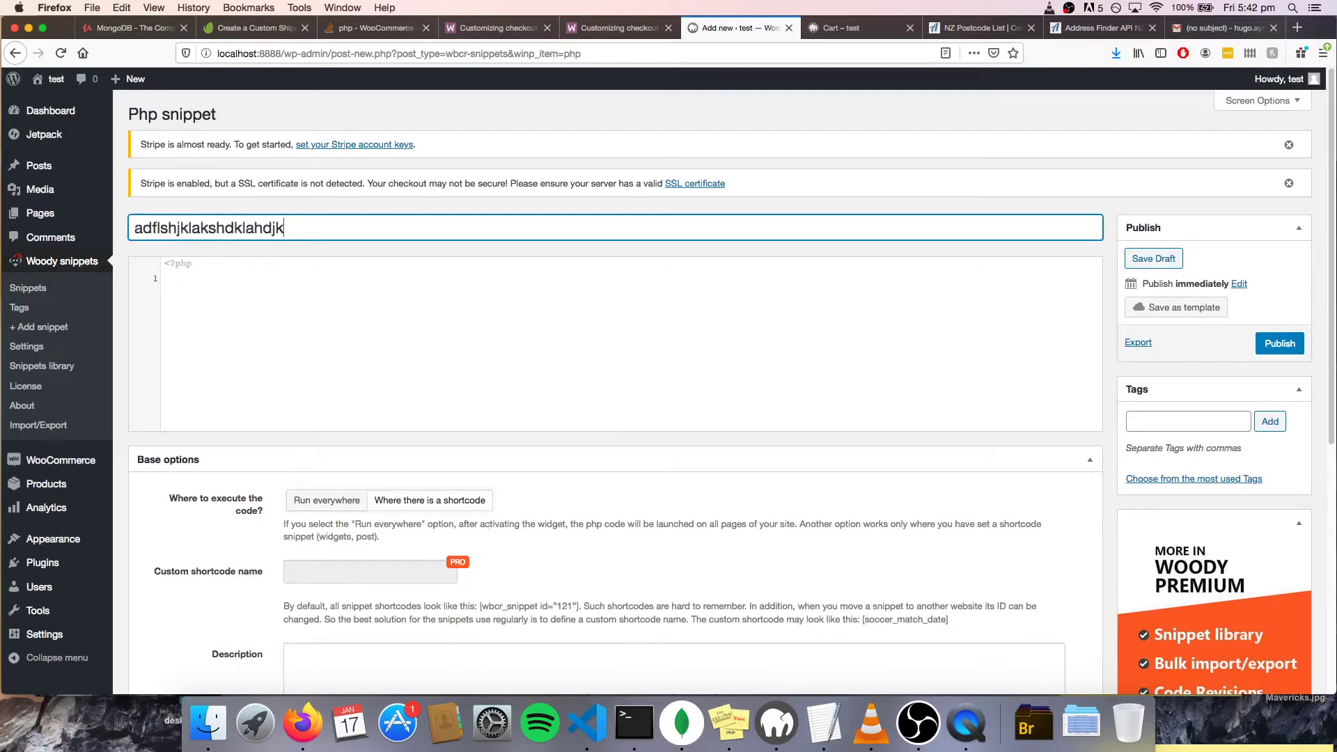
Copy the adding_custom_country_states function and its add_filter line from the TextEdit document into the snippet's code.
click(212, 278)
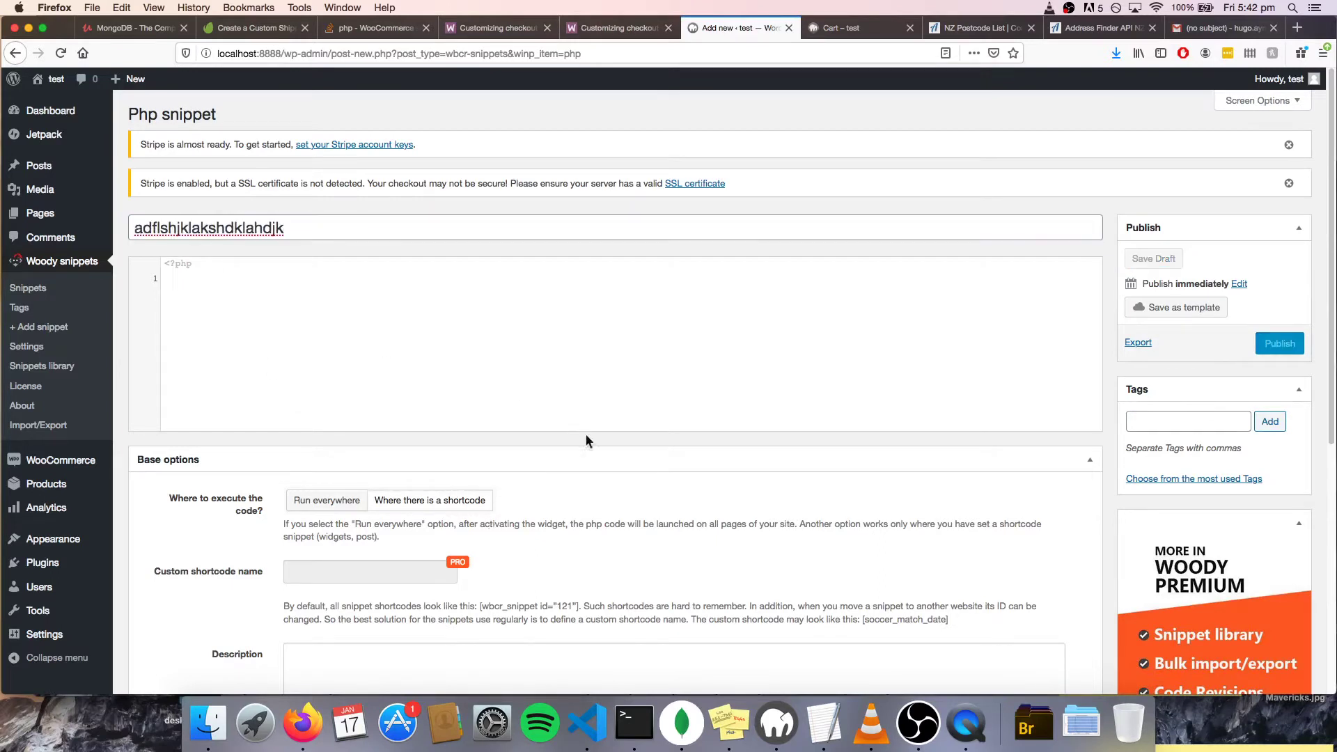
click(824, 724)
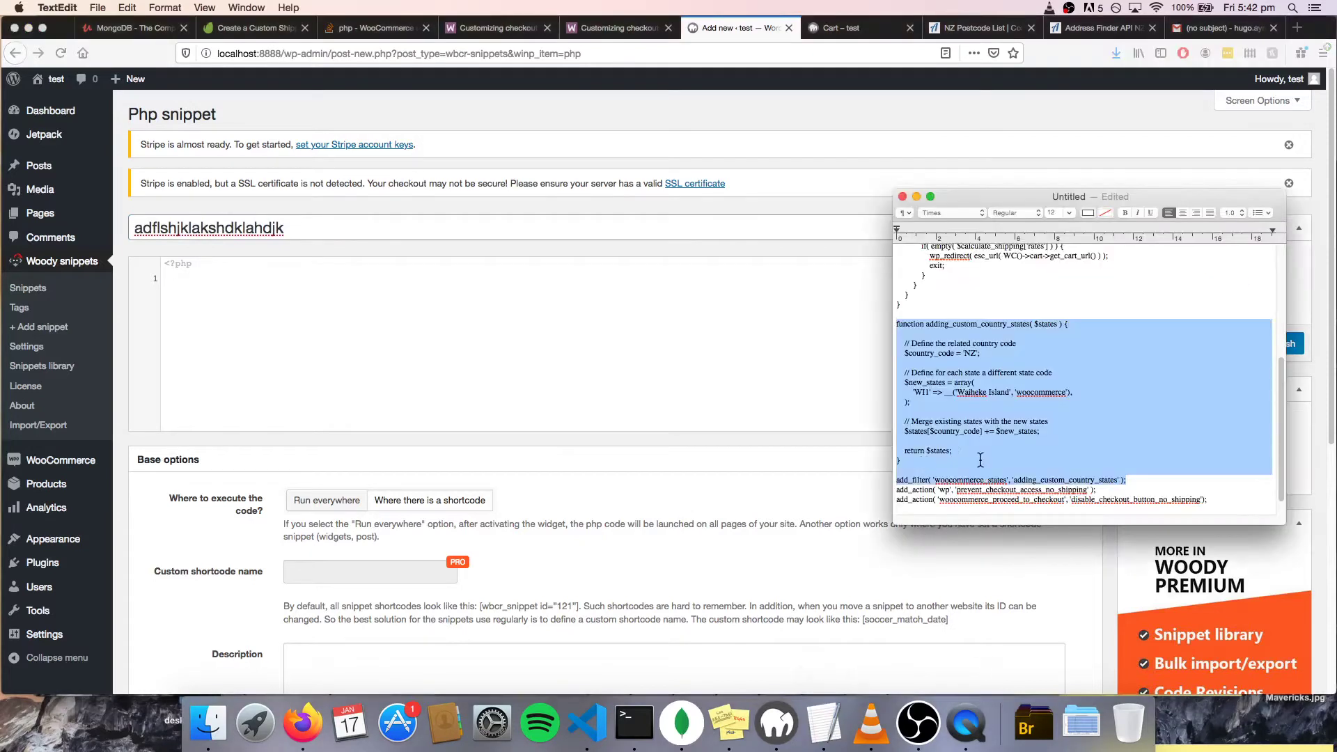
click(1127, 473)
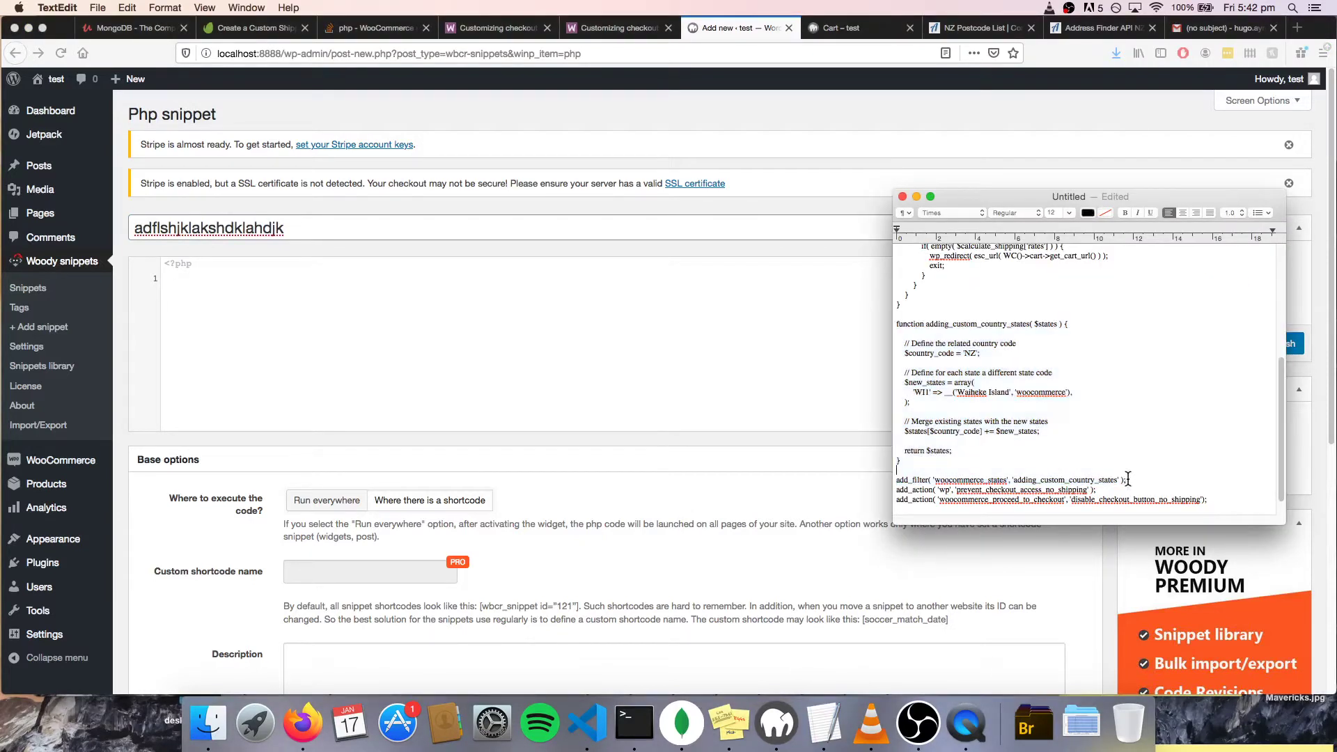
drag(1129, 479, 915, 330)
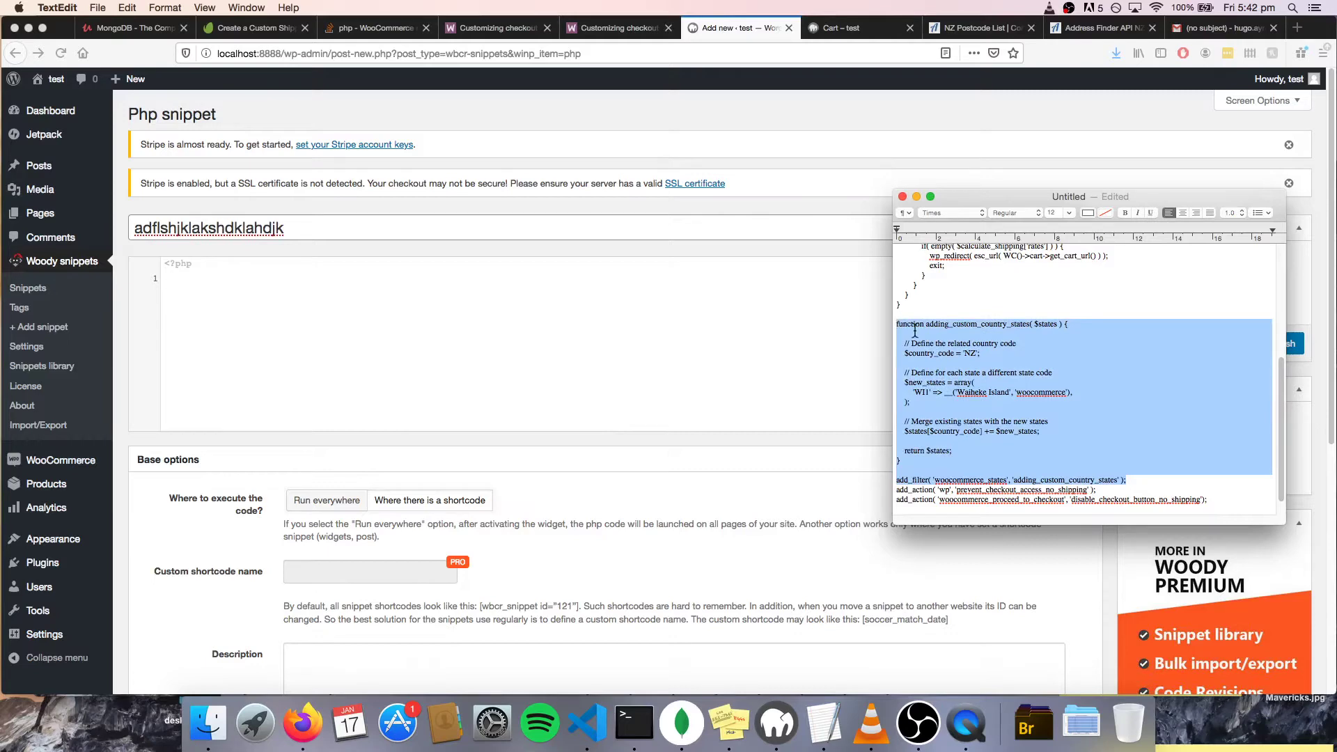
key(super+c)
click(302, 301)
key(super+v)
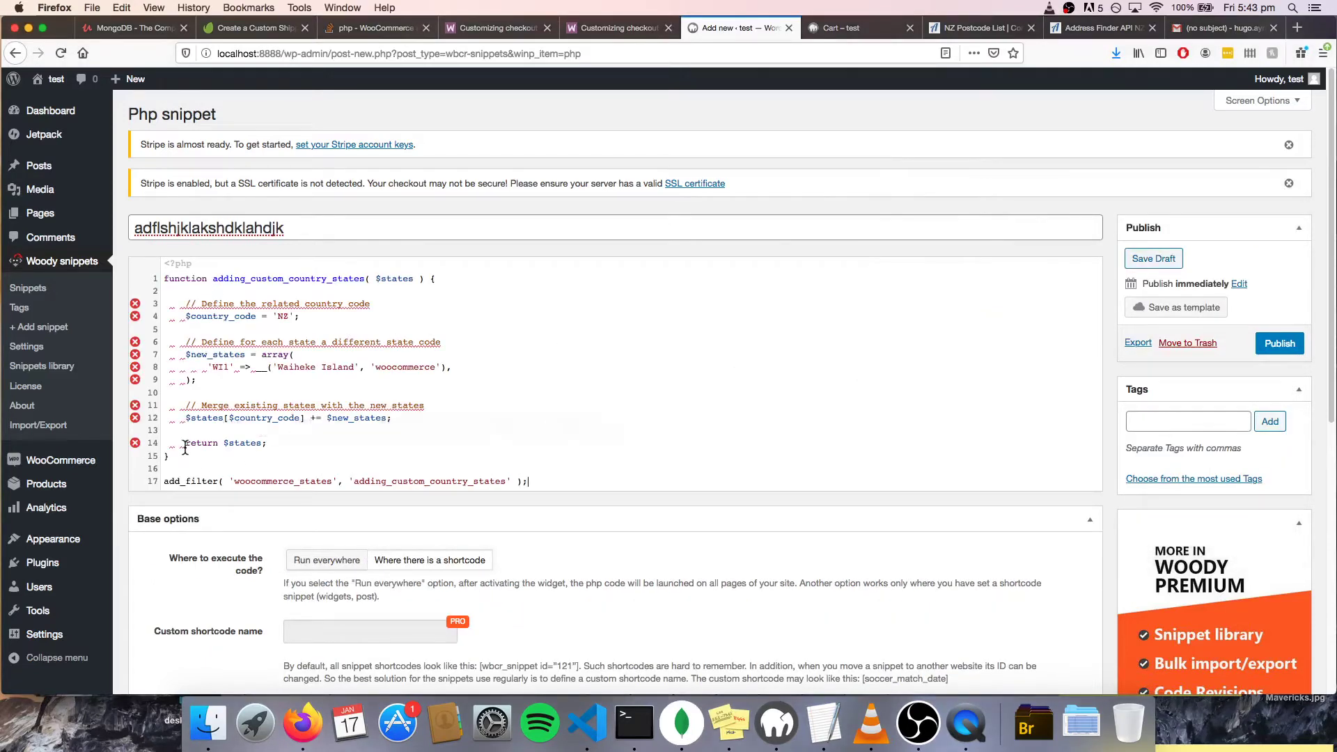
Remove the stray leading characters before "return $states;" and most of those before the $states[$country_code] line.
mouse_move(184, 447)
key(BackSpace)
key(BackSpace)
key(BackSpace)
key(BackSpace)
click(186, 421)
key(BackSpace)
key(BackSpace)
key(BackSpace)
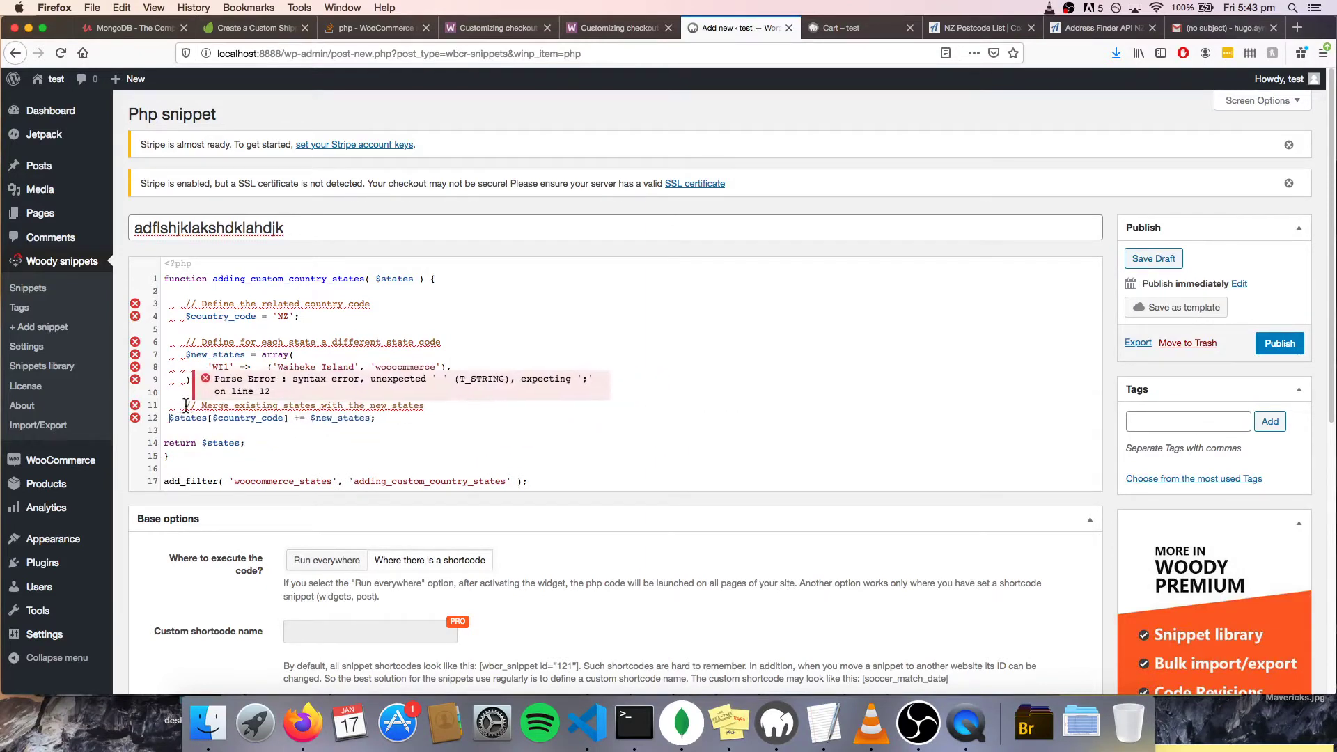
Clear the stray leading characters from the "Merge existing states" comment and the remaining one from the $states[$country_code] line below.
click(187, 405)
key(BackSpace)
key(BackSpace)
key(BackSpace)
key(BackSpace)
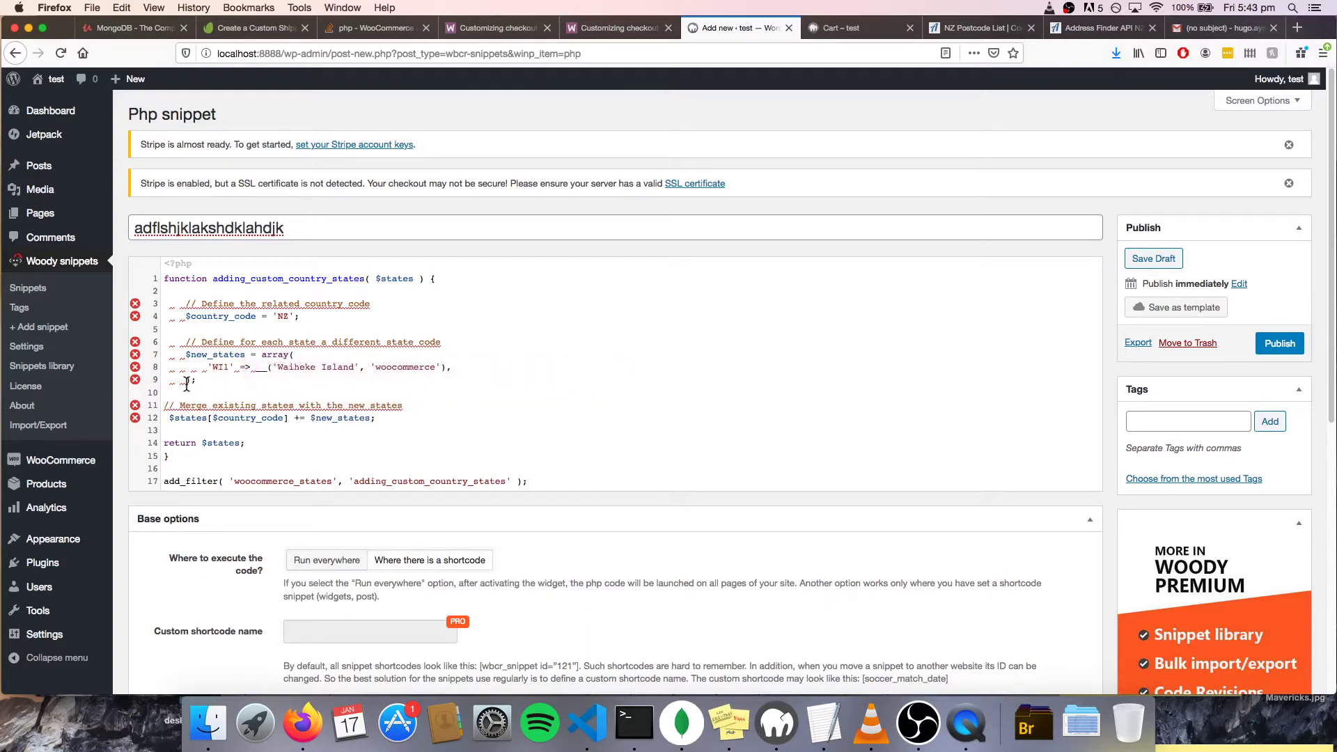
key(Down)
key(Delete)
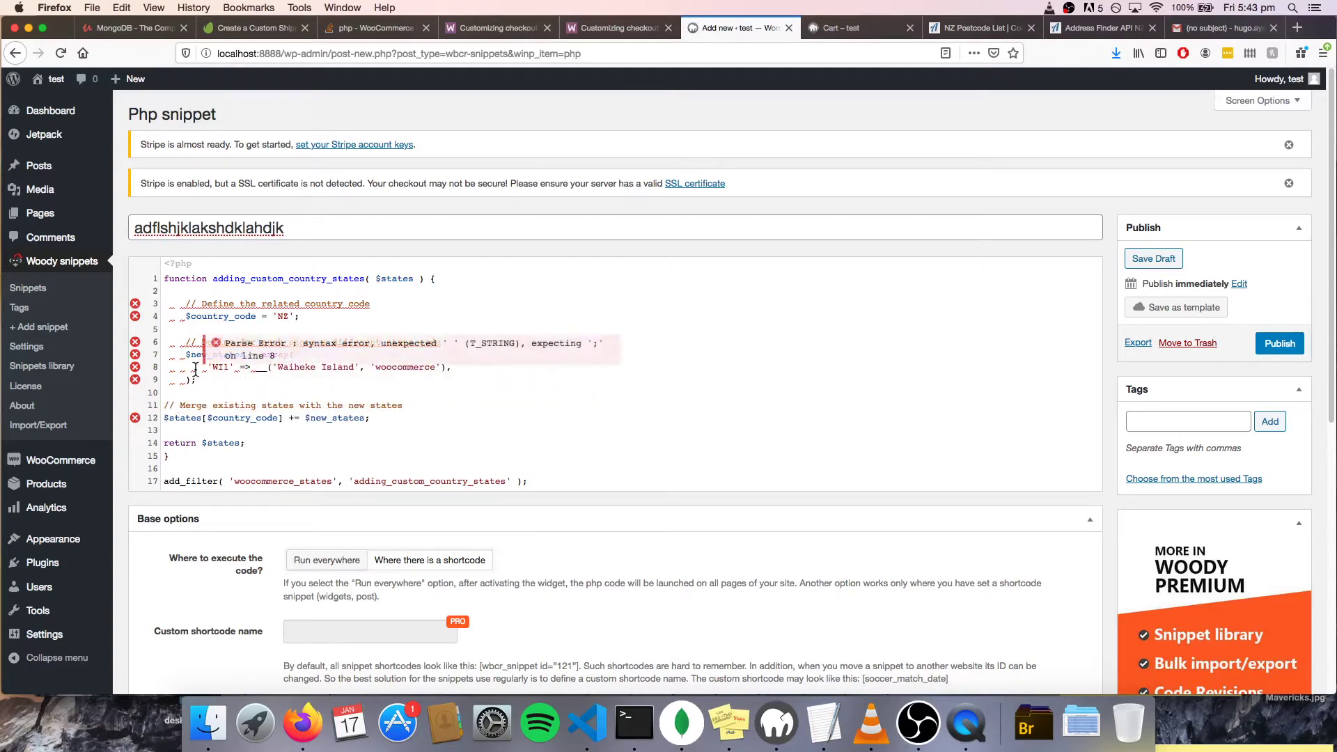
Strip the stray characters around the 'WI1' Waiheke Island entry and join it and the closing bracket onto the $new_states array line.
click(189, 380)
key(BackSpace)
key(BackSpace)
key(BackSpace)
key(BackSpace)
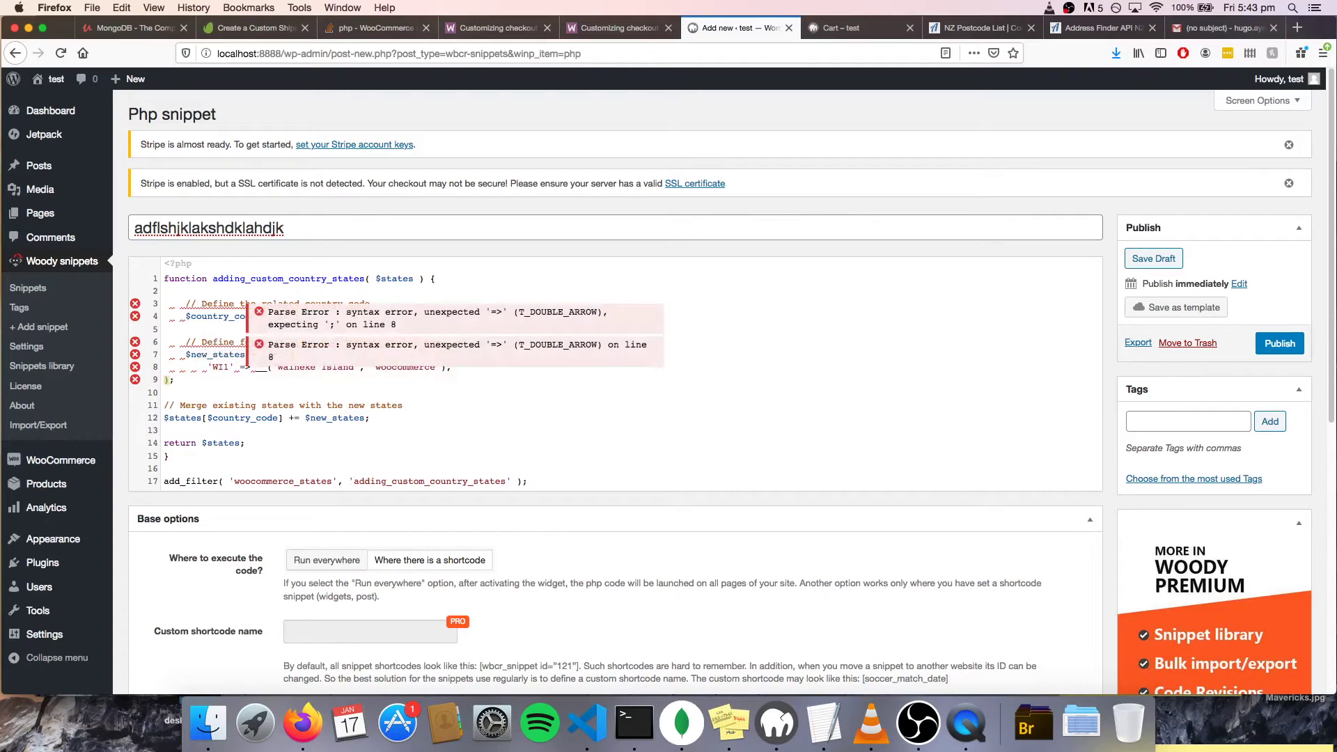
key(BackSpace)
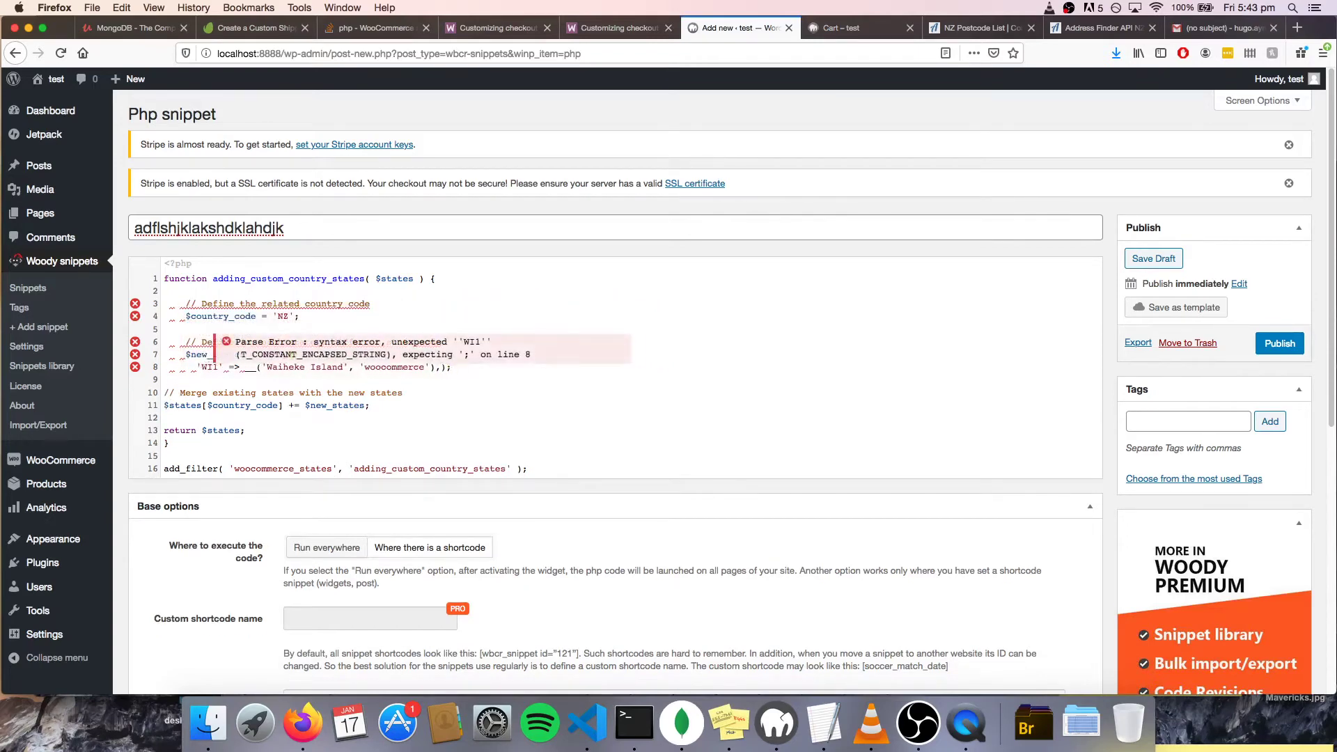
click(179, 367)
key(BackSpace)
key(BackSpace)
key(BackSpace)
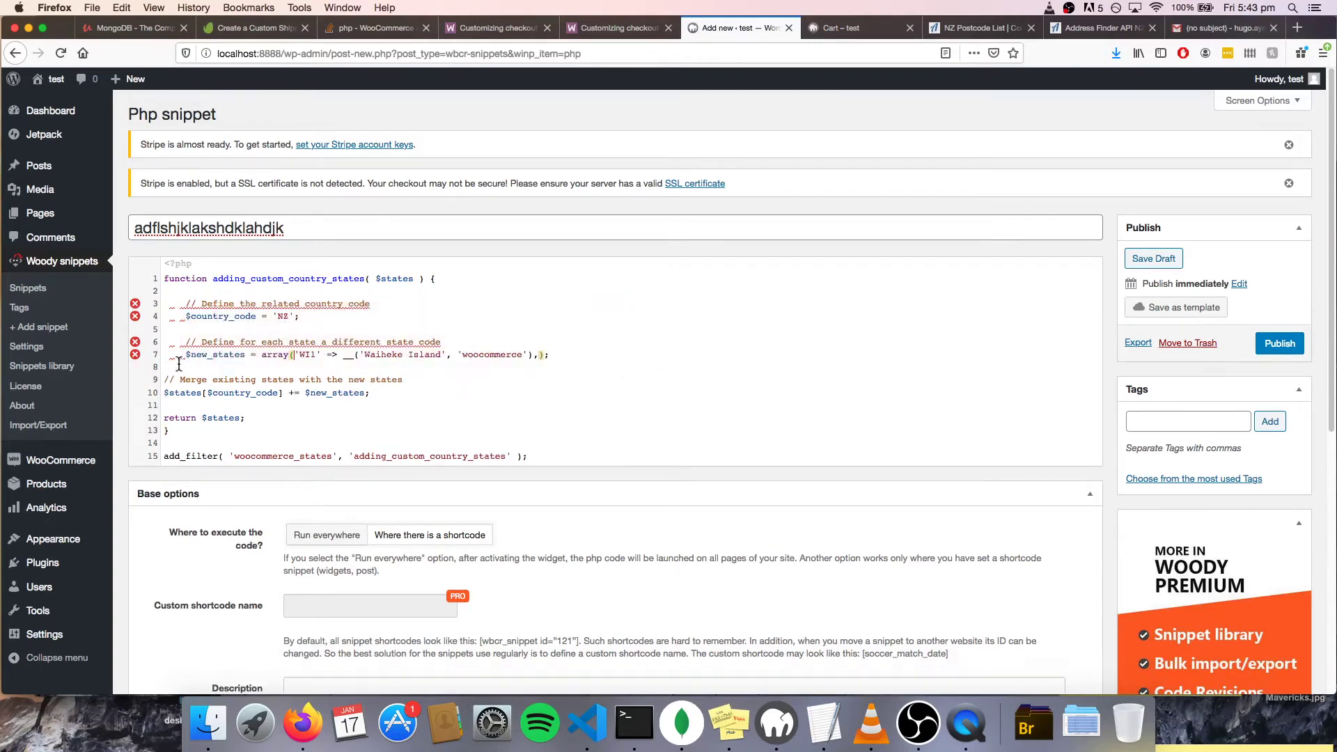
Remove the stray leading characters from the $new_states line and the "Define for each state" comment above it.
click(185, 355)
key(BackSpace)
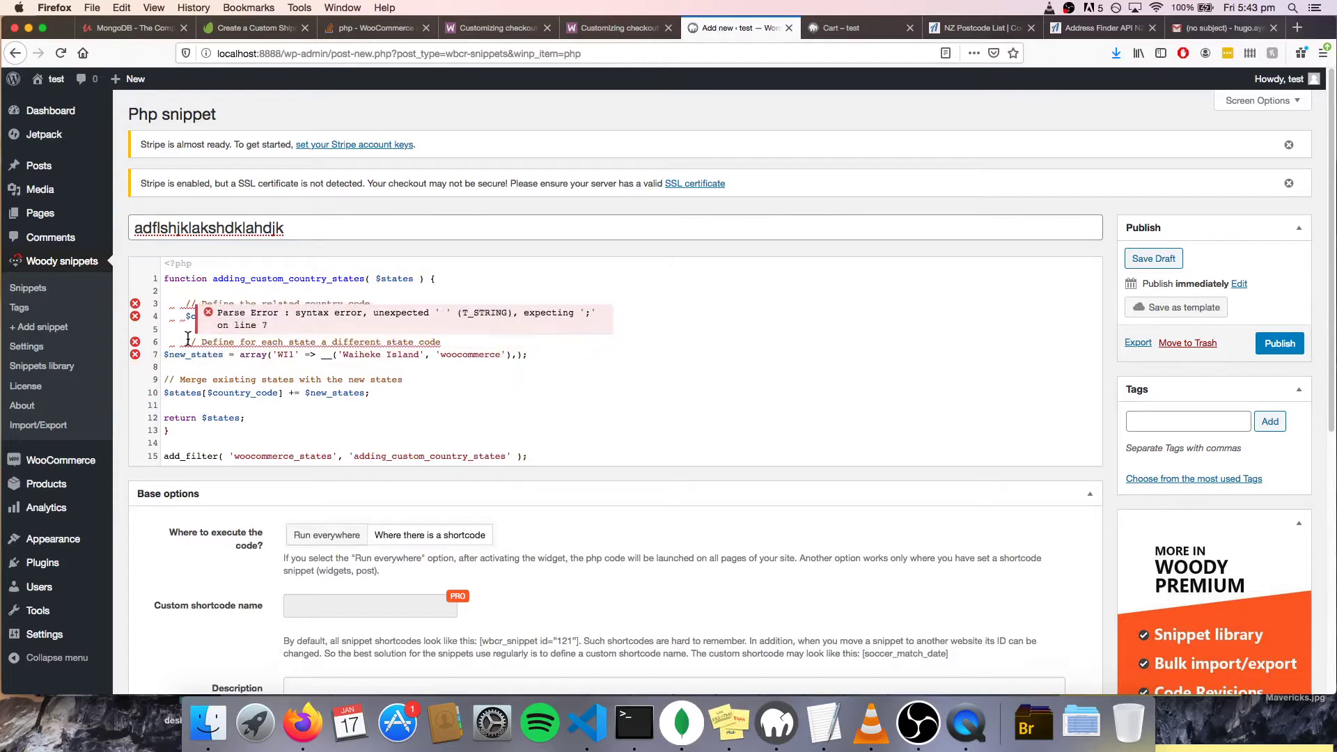
click(189, 342)
key(BackSpace)
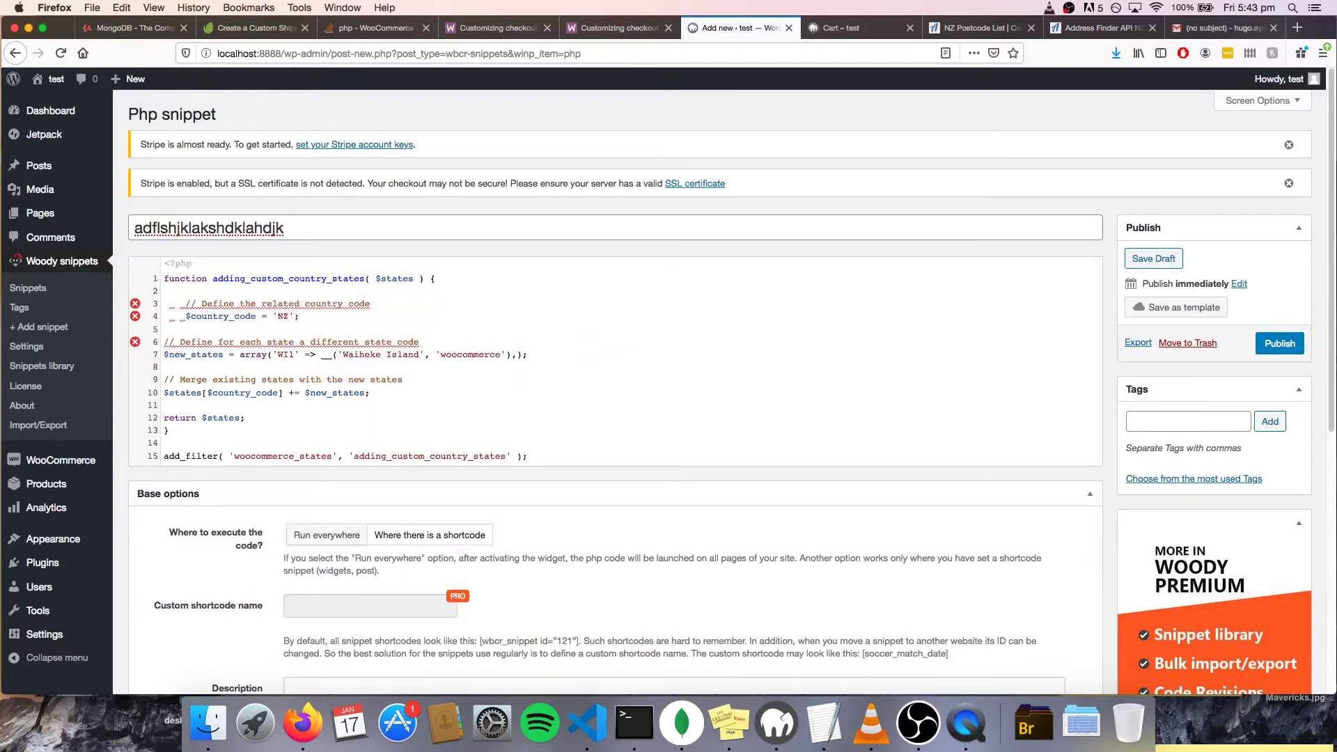
Remove the stray leading characters from the $country_code line and the "Define the related country code" comment above it.
click(184, 317)
key(BackSpace)
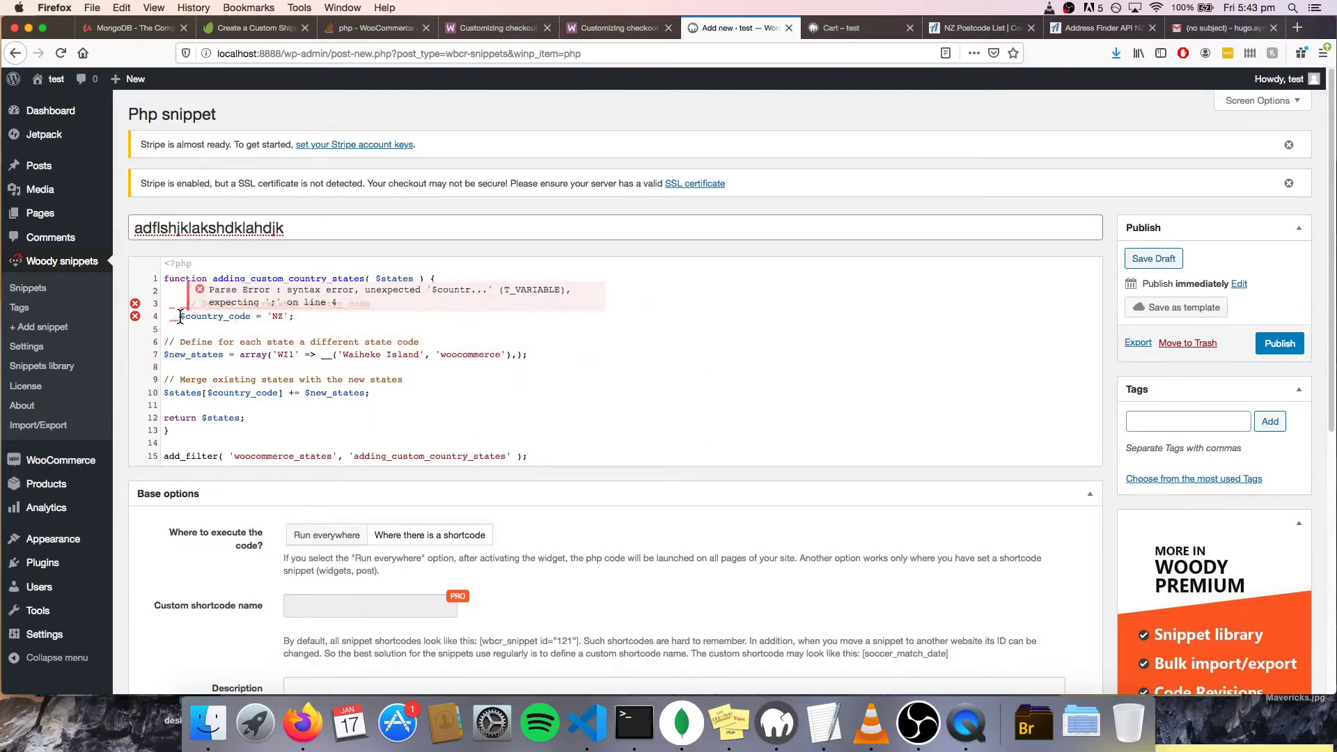
key(BackSpace)
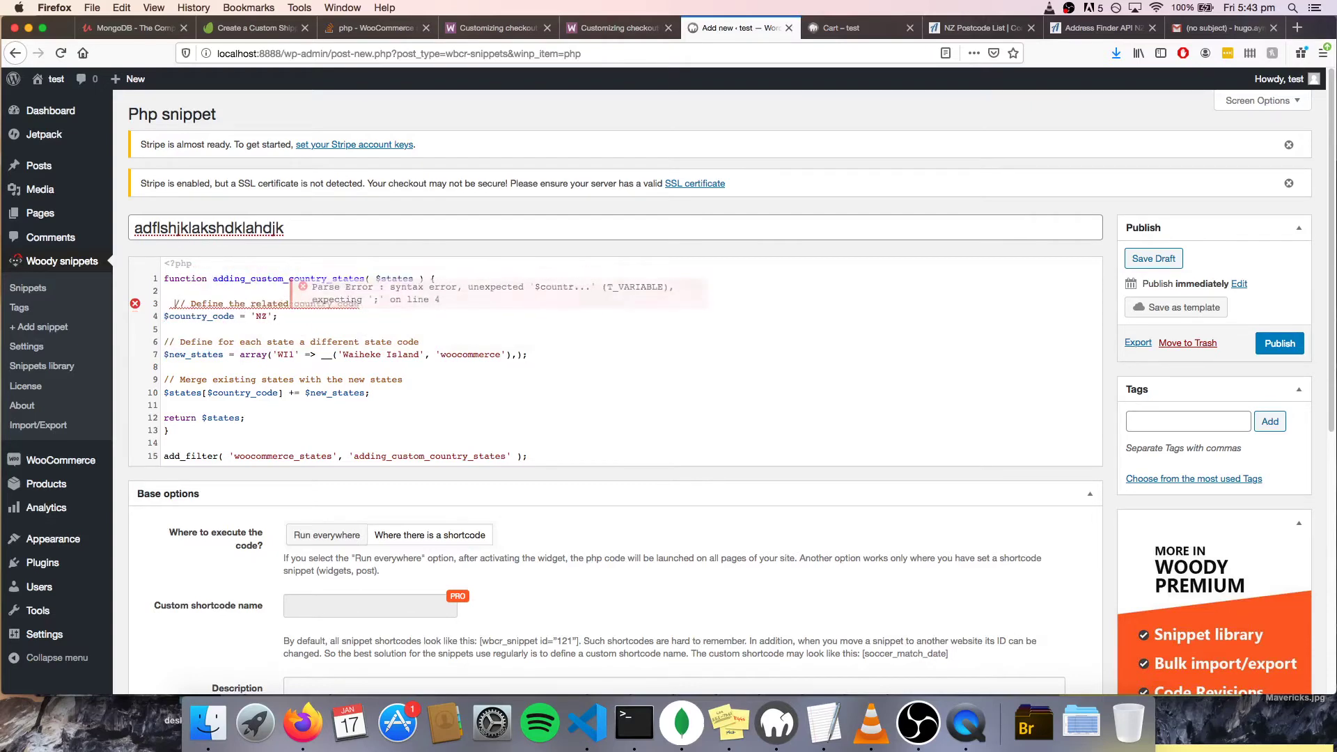
key(Up)
key(Delete)
key(Delete)
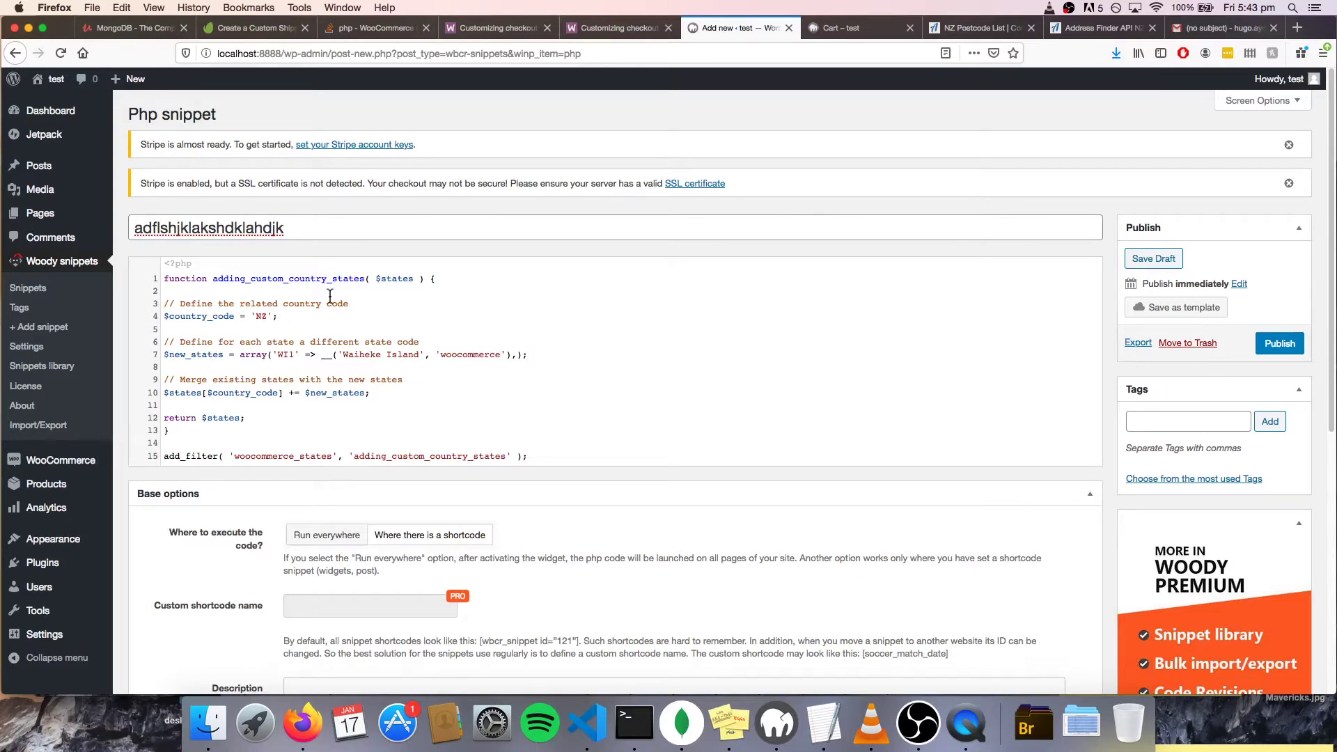
double_click(257, 315)
click(291, 314)
drag(528, 355, 165, 355)
click(420, 359)
drag(294, 355, 277, 355)
click(282, 355)
Duplicate the 'WI1' Waiheke Island entry in the $new_states array, and remove the copy together with the comma before it.
drag(275, 356, 510, 357)
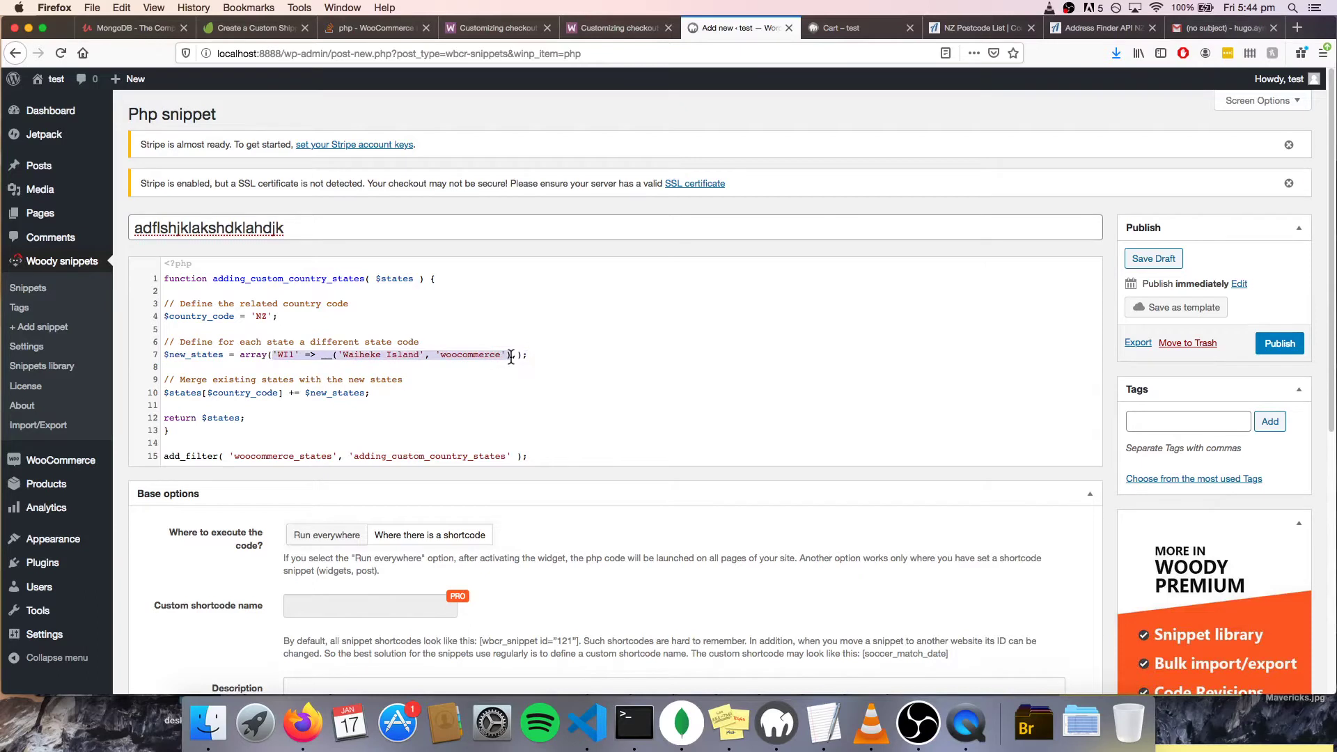
click(515, 356)
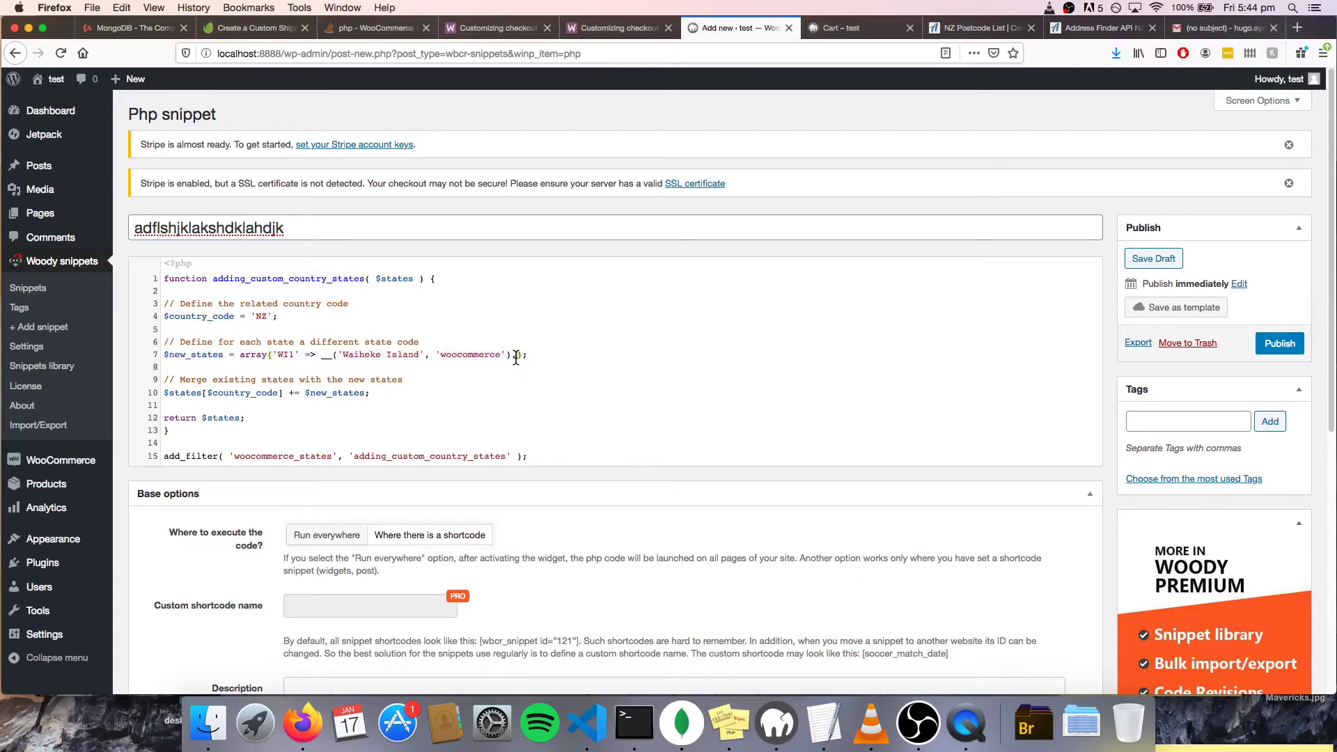
text('WI1' => __('Waiheke Island', 'woocommerce'))
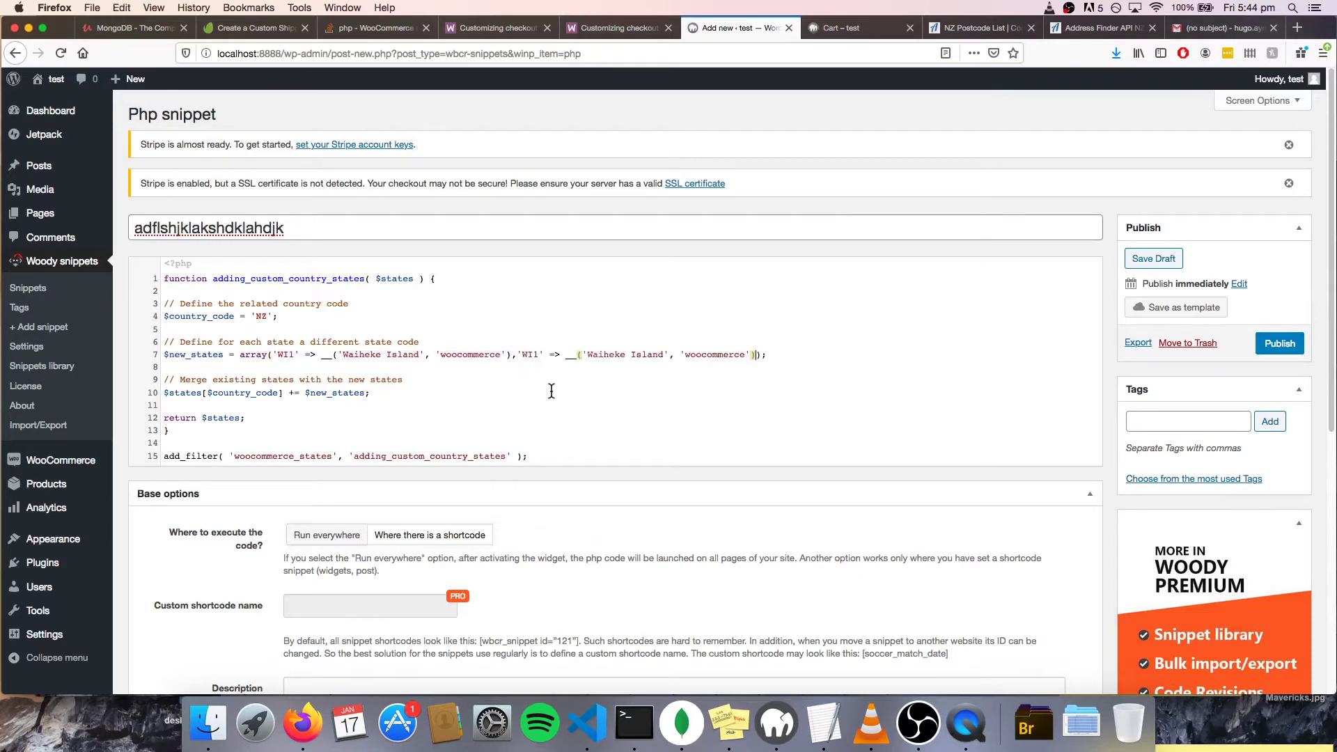
double_click(529, 355)
drag(613, 356, 631, 356)
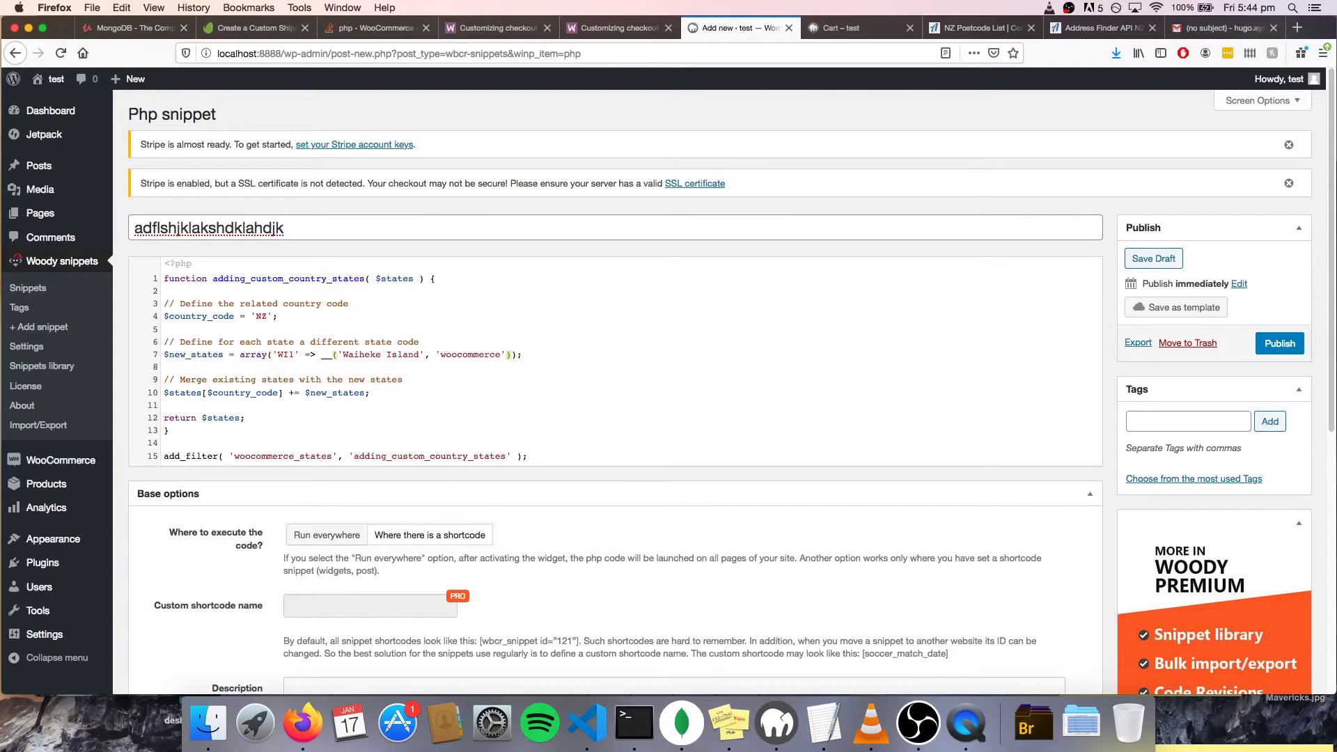
Set the snippet to run everywhere and publish it.
click(325, 541)
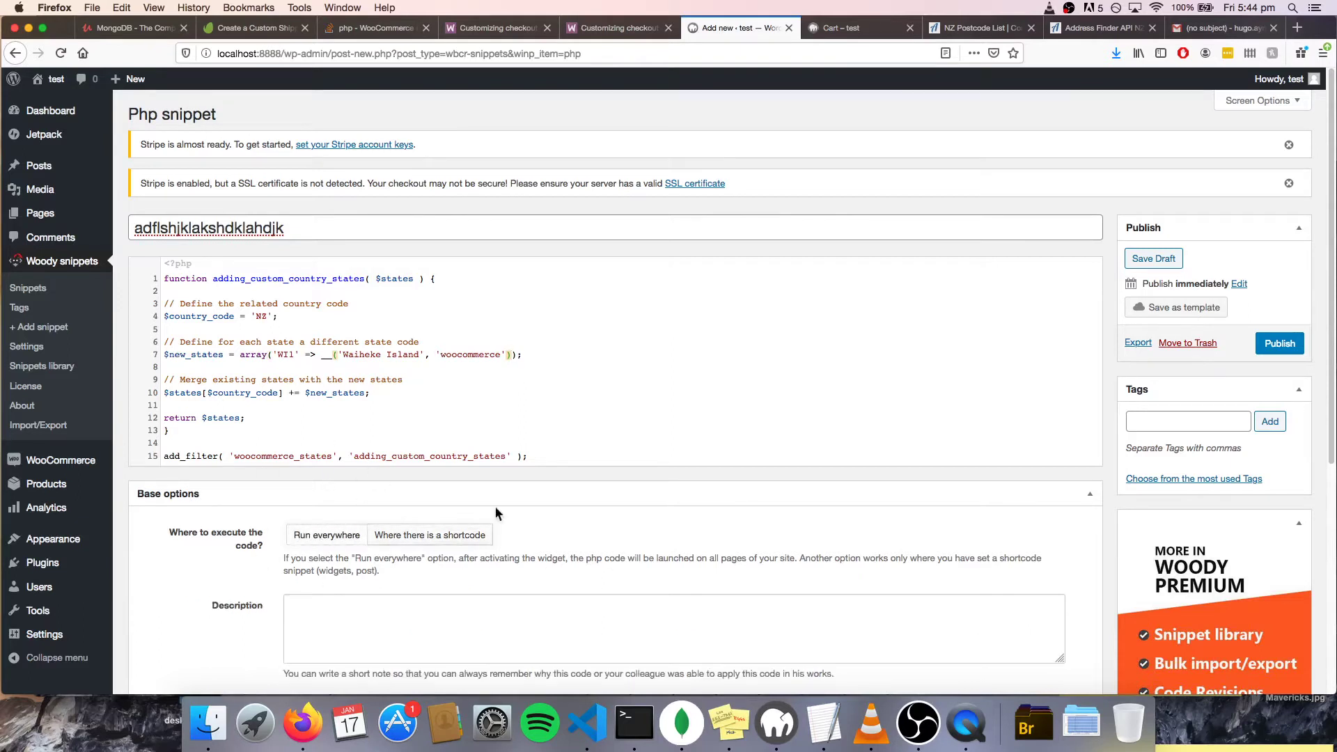
click(1280, 344)
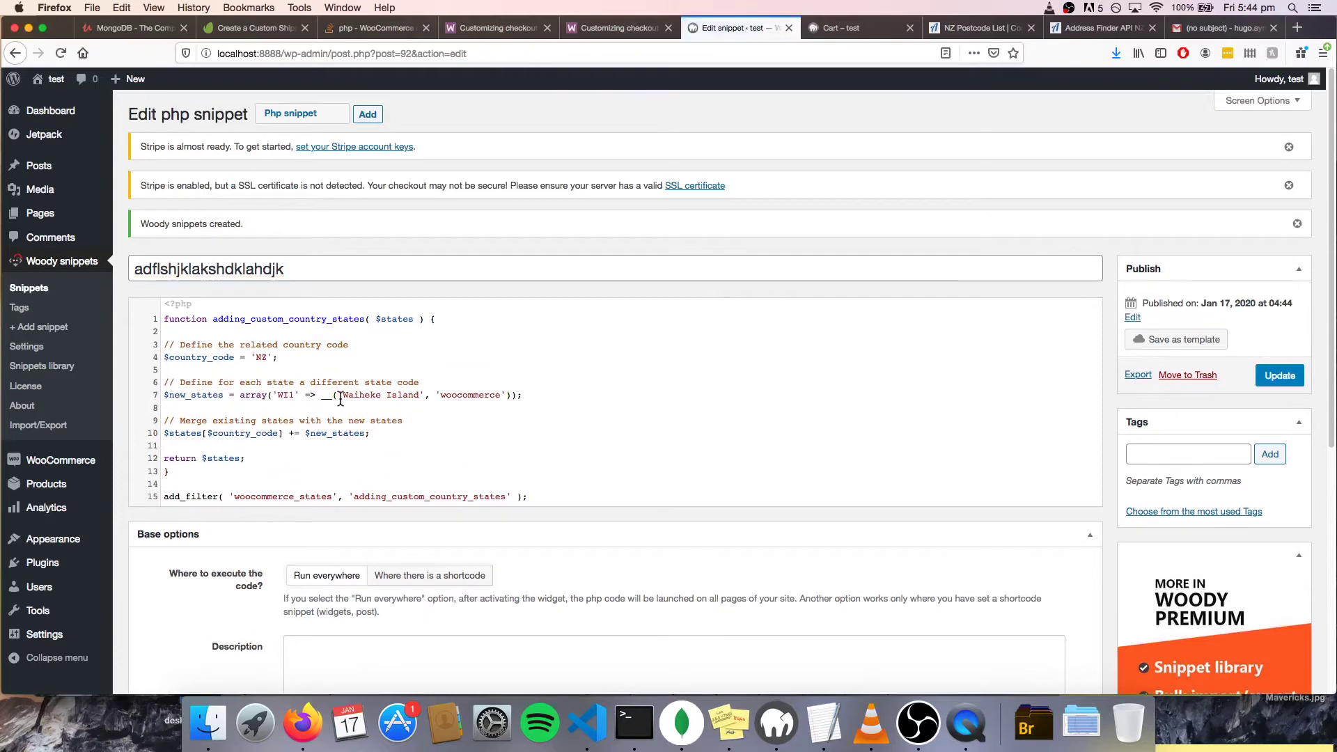
Reload the cart page and select Waiheke Island as the New Zealand region in the shipping calculator.
click(851, 28)
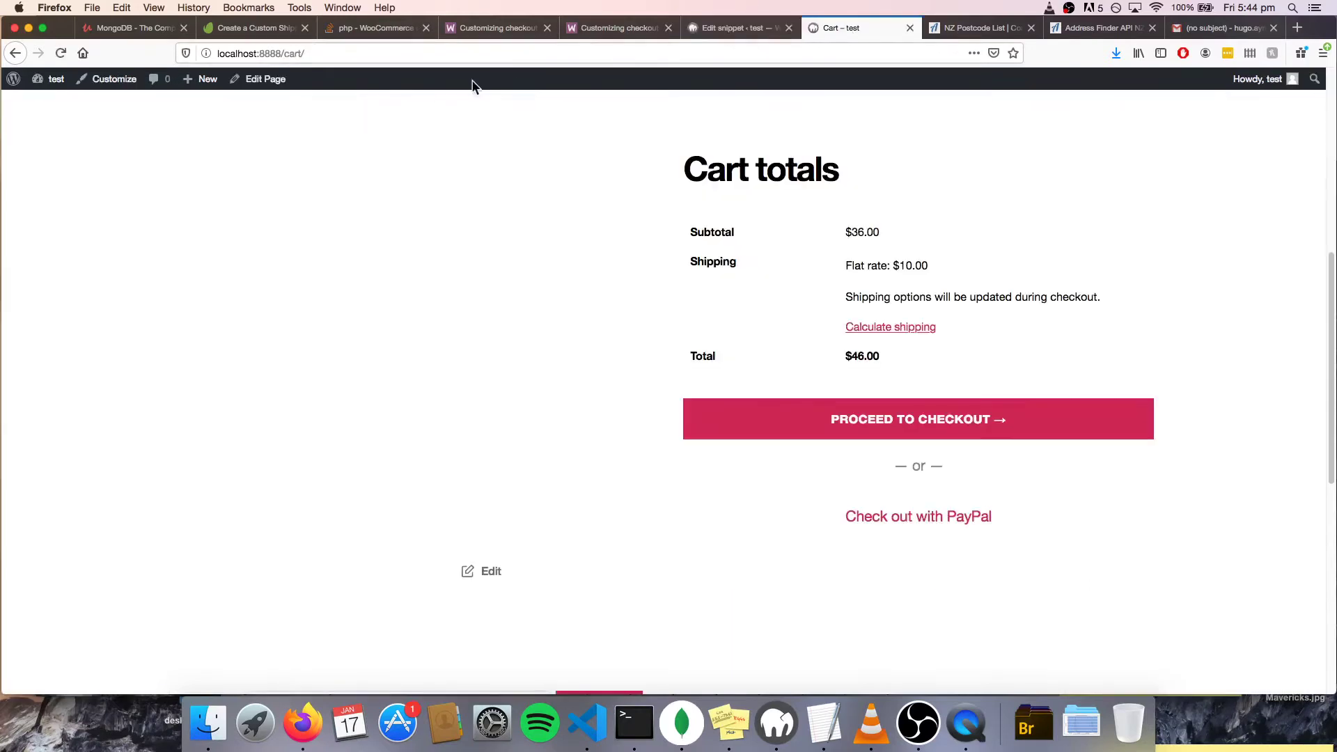
click(59, 54)
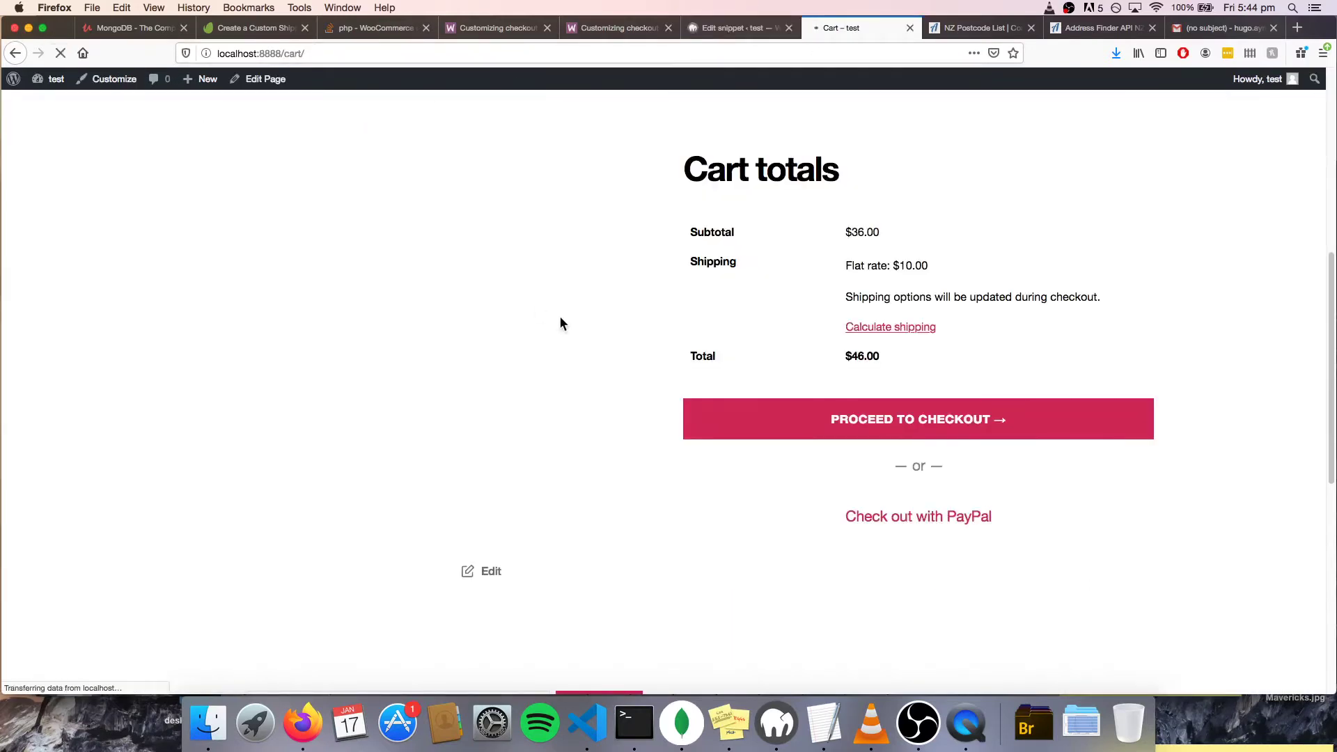
click(903, 280)
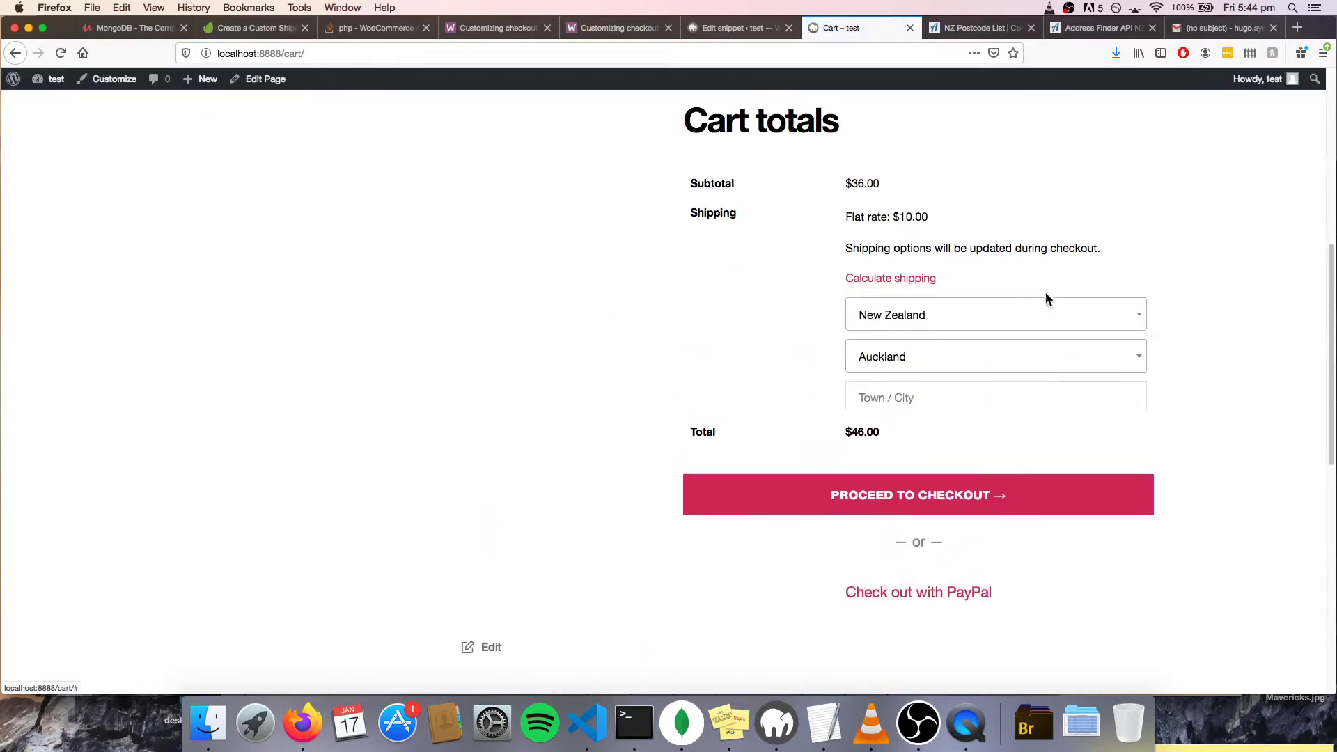
click(1016, 377)
scroll(1030, 471, down, 5)
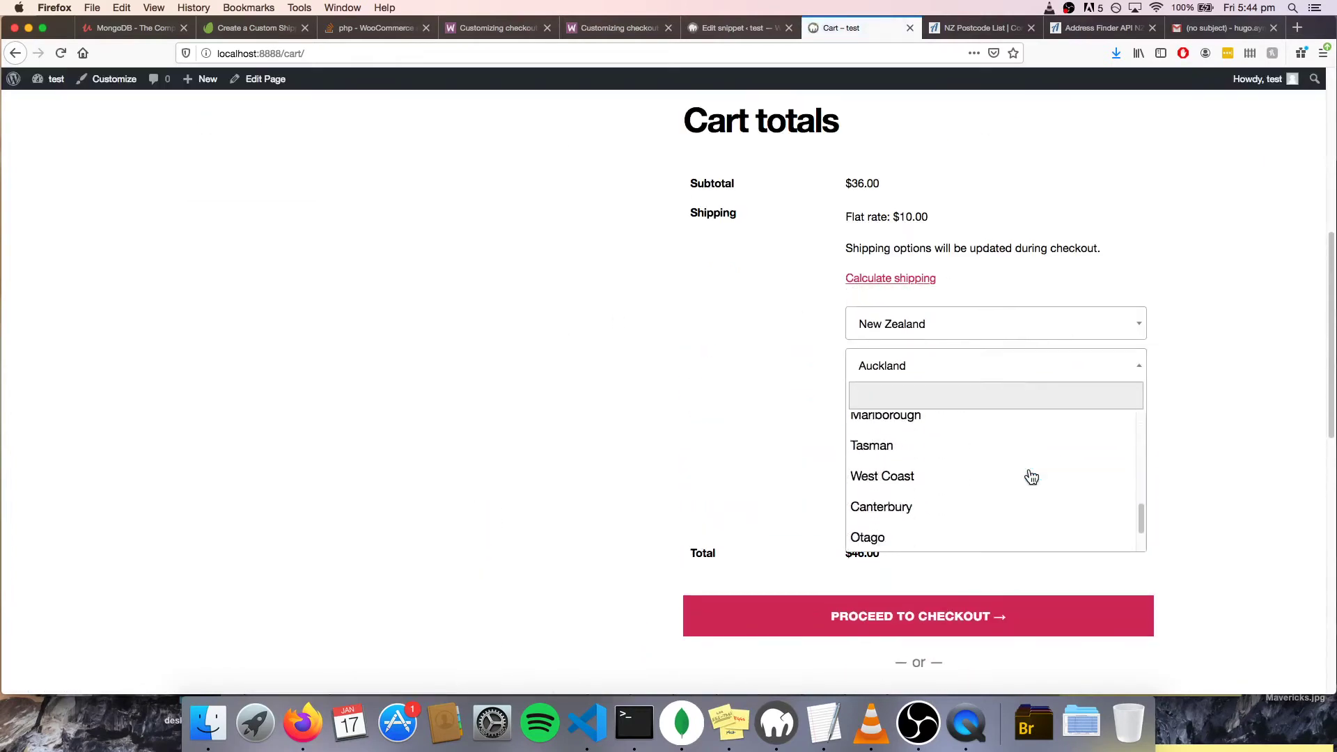
click(984, 538)
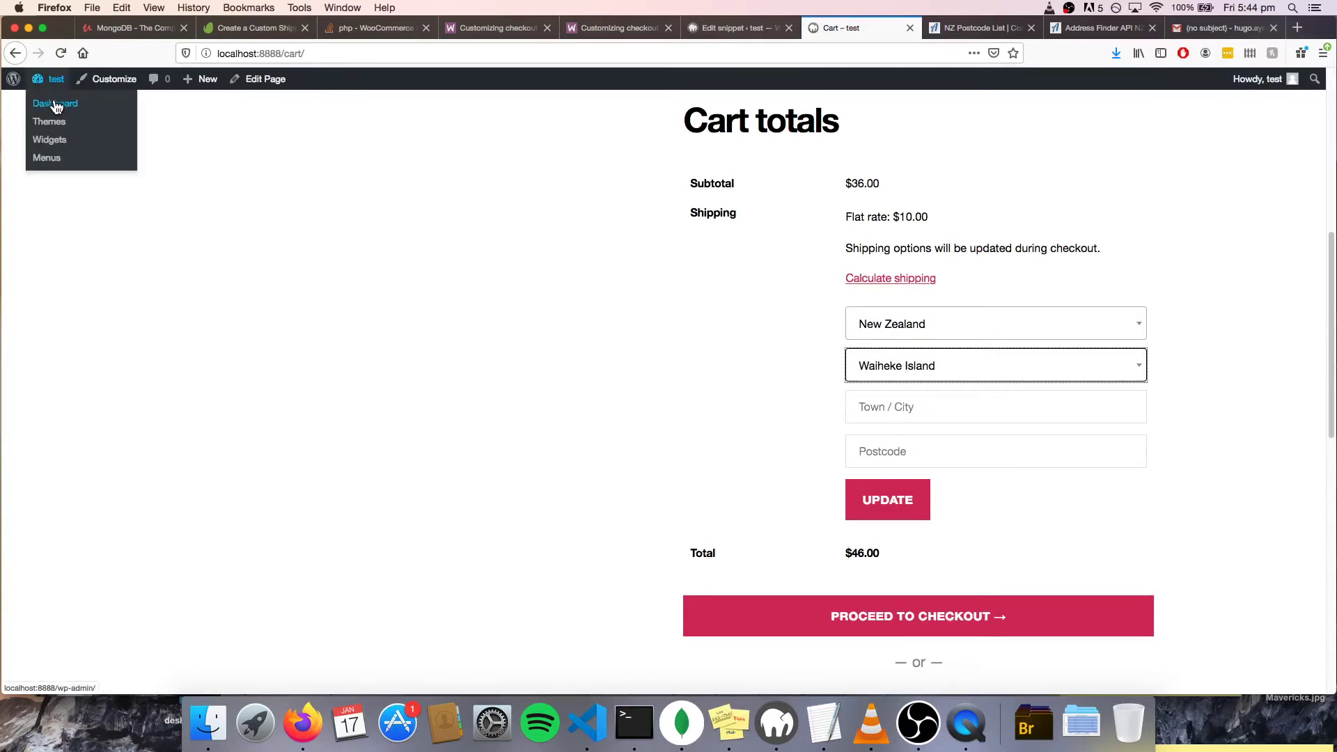
Go to the site's admin area and open the WooCommerce shipping settings.
click(56, 105)
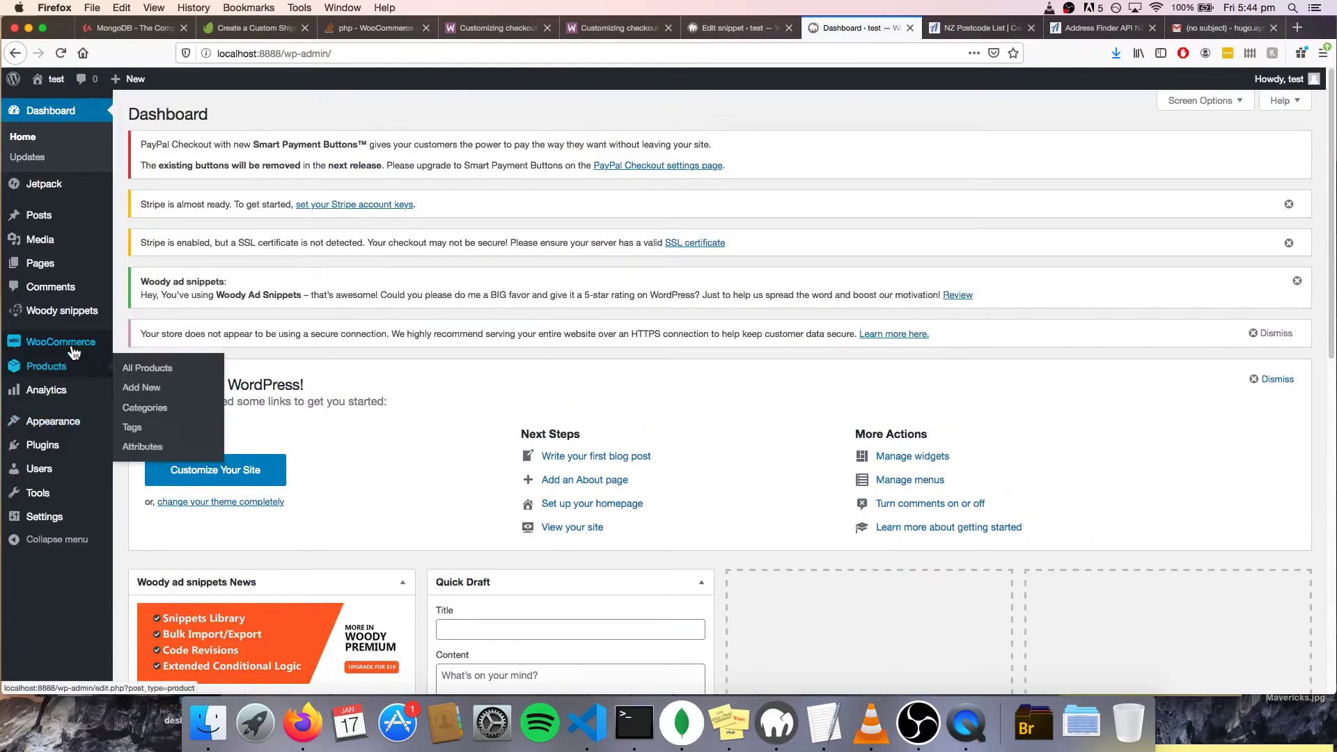
mouse_move(76, 343)
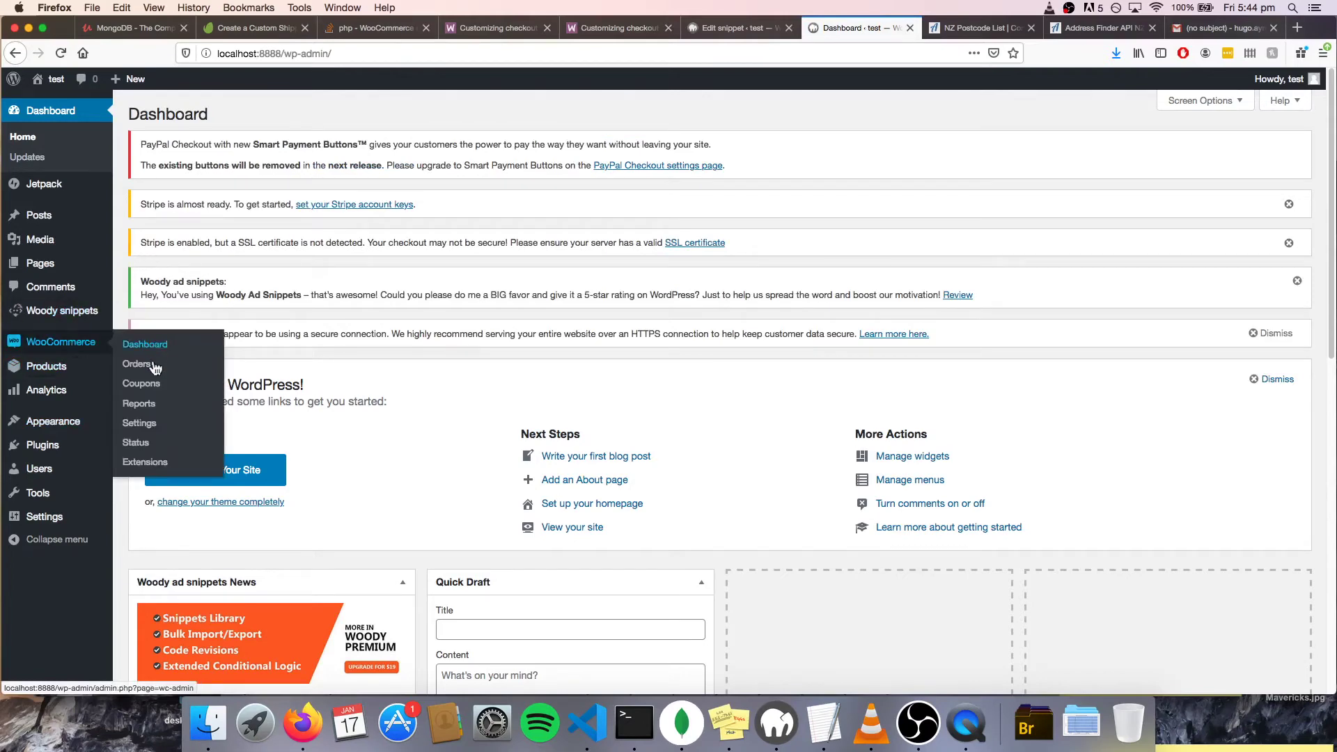
click(152, 424)
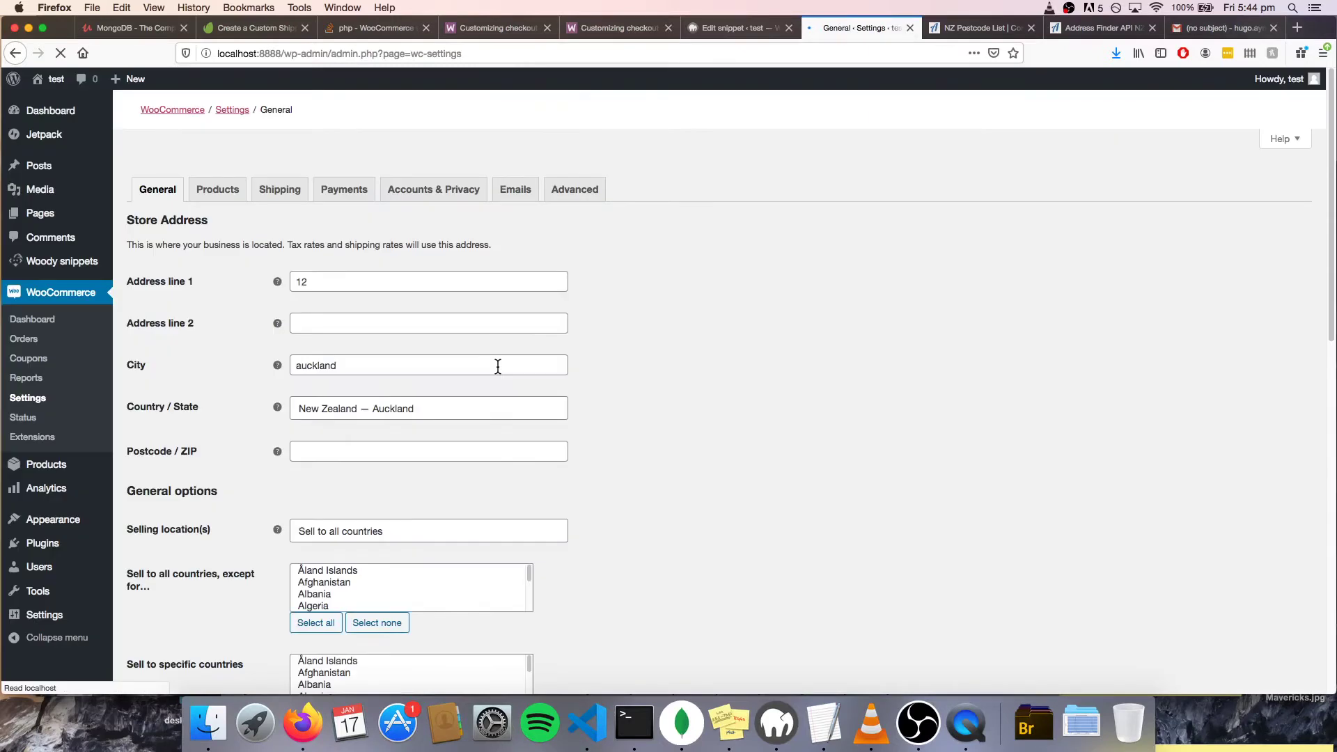
click(277, 197)
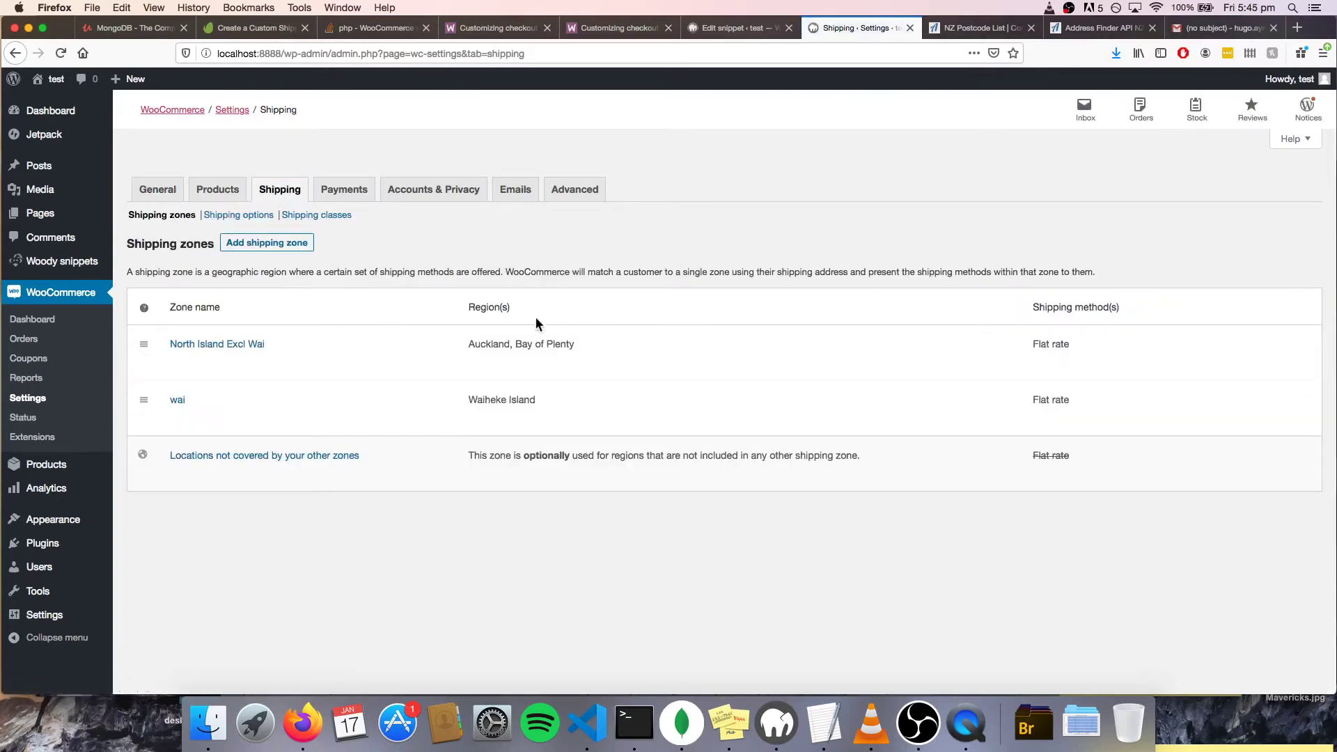
Delete the existing "North Island Excl Wai" and "wai" shipping zones.
mouse_move(186, 345)
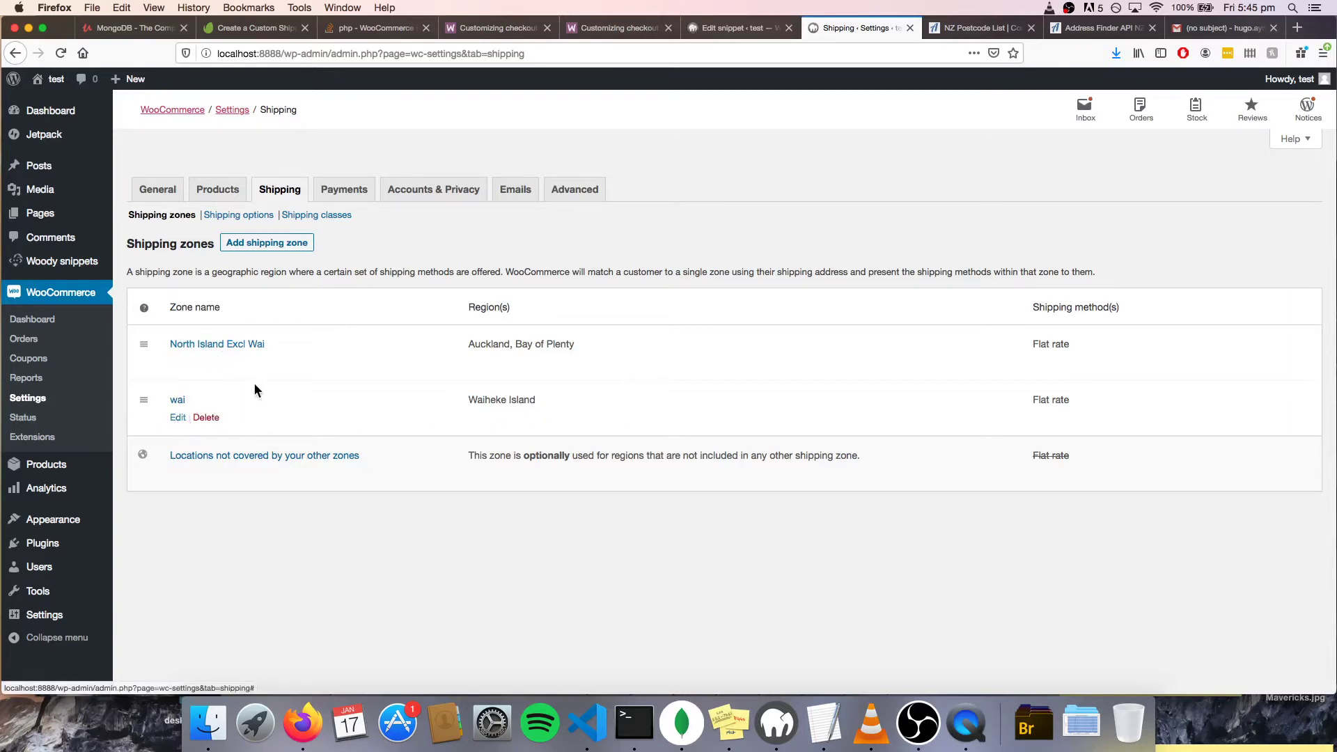
click(206, 362)
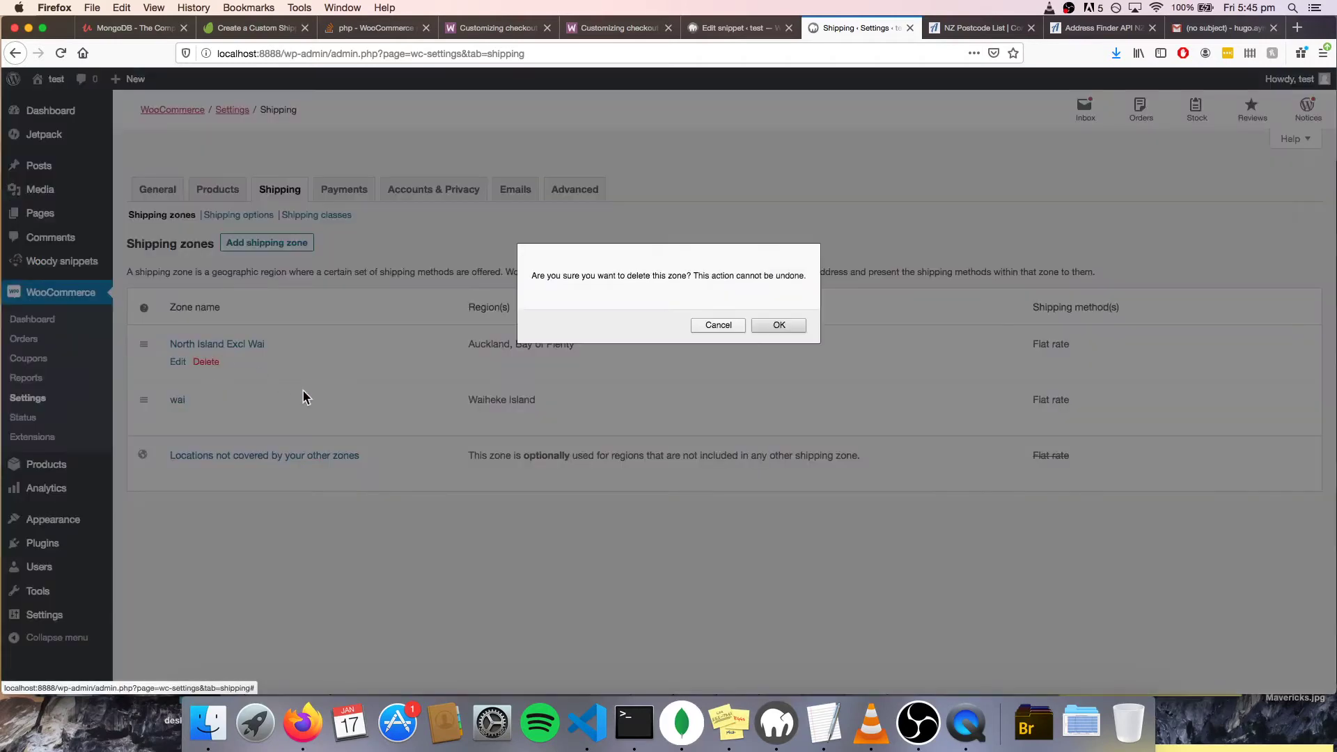
click(781, 326)
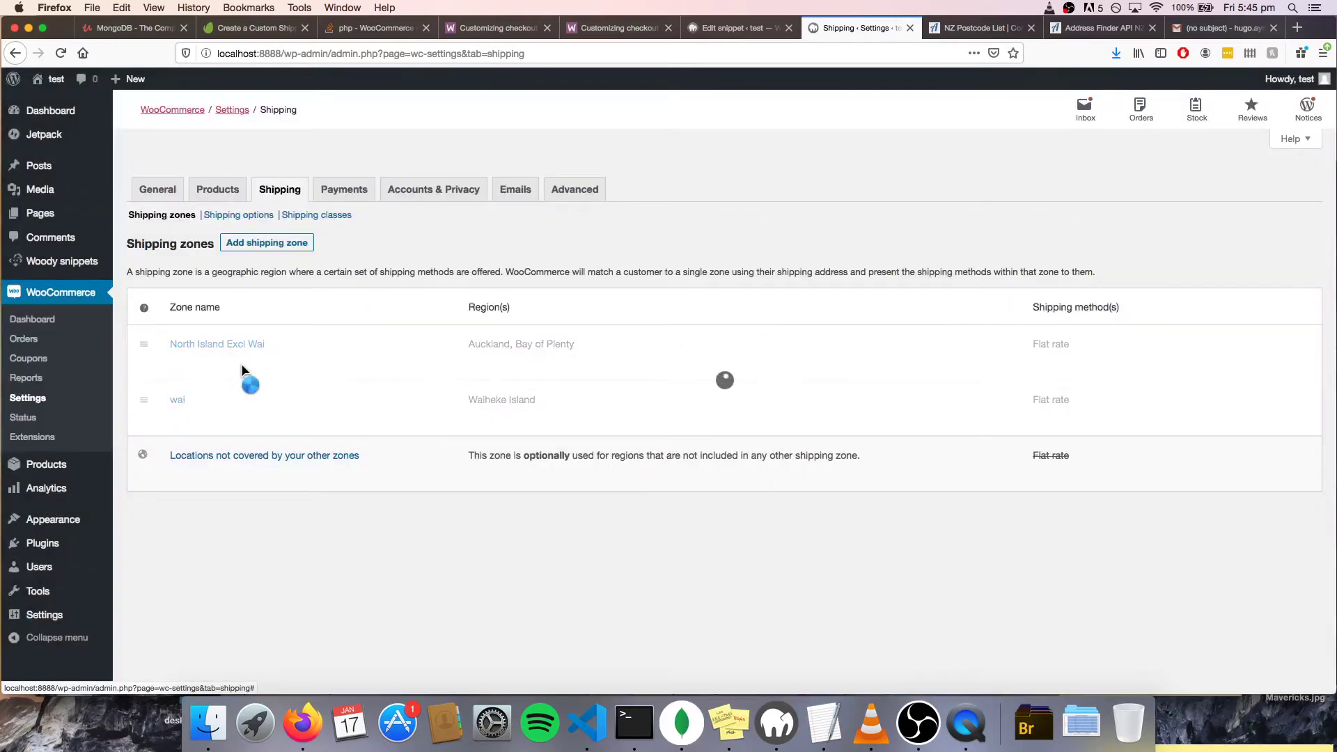
click(206, 362)
click(782, 324)
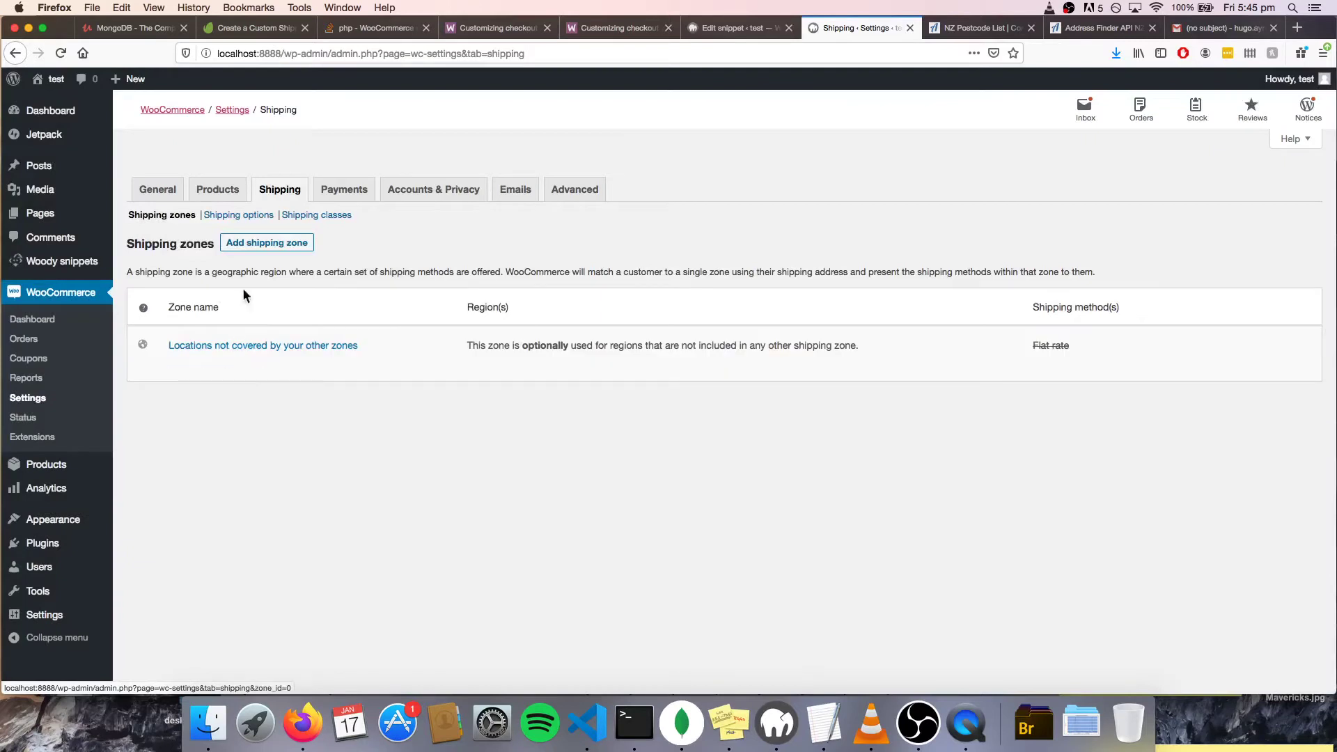
Add a new shipping zone named "WAi".
click(280, 247)
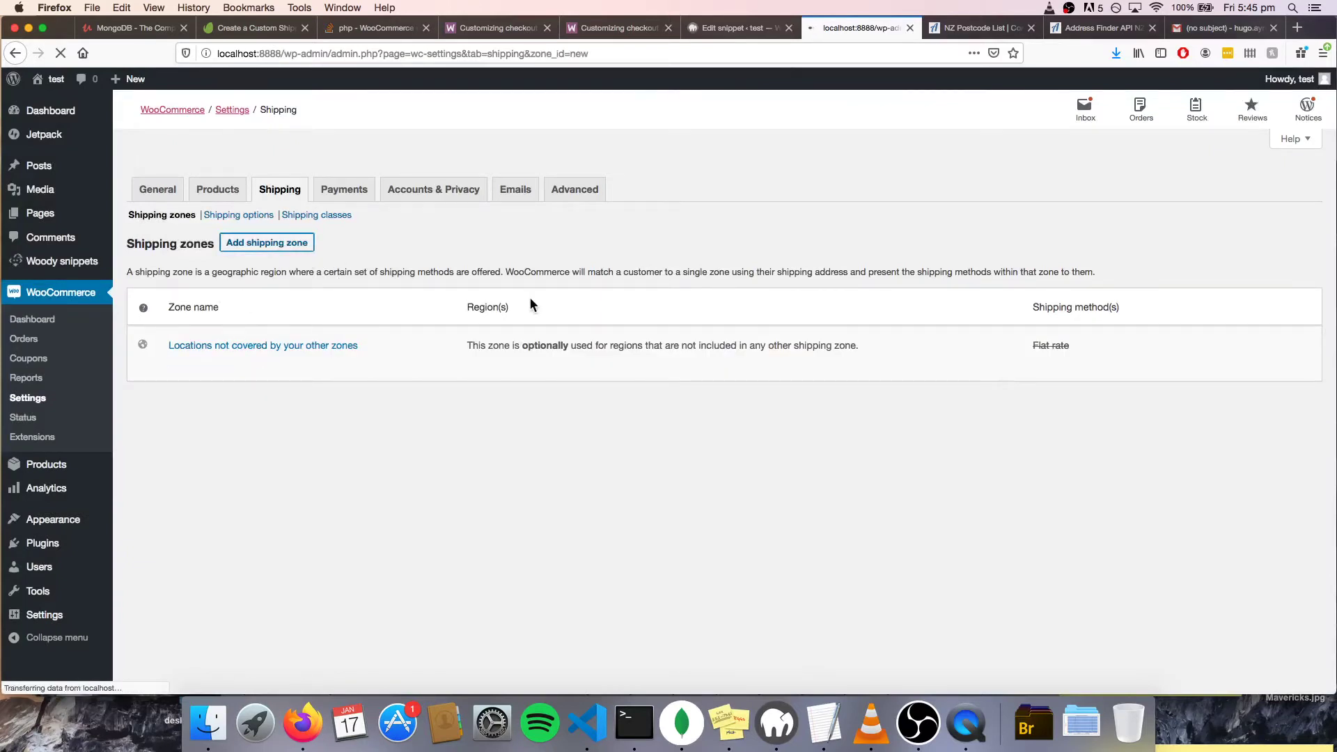
click(427, 282)
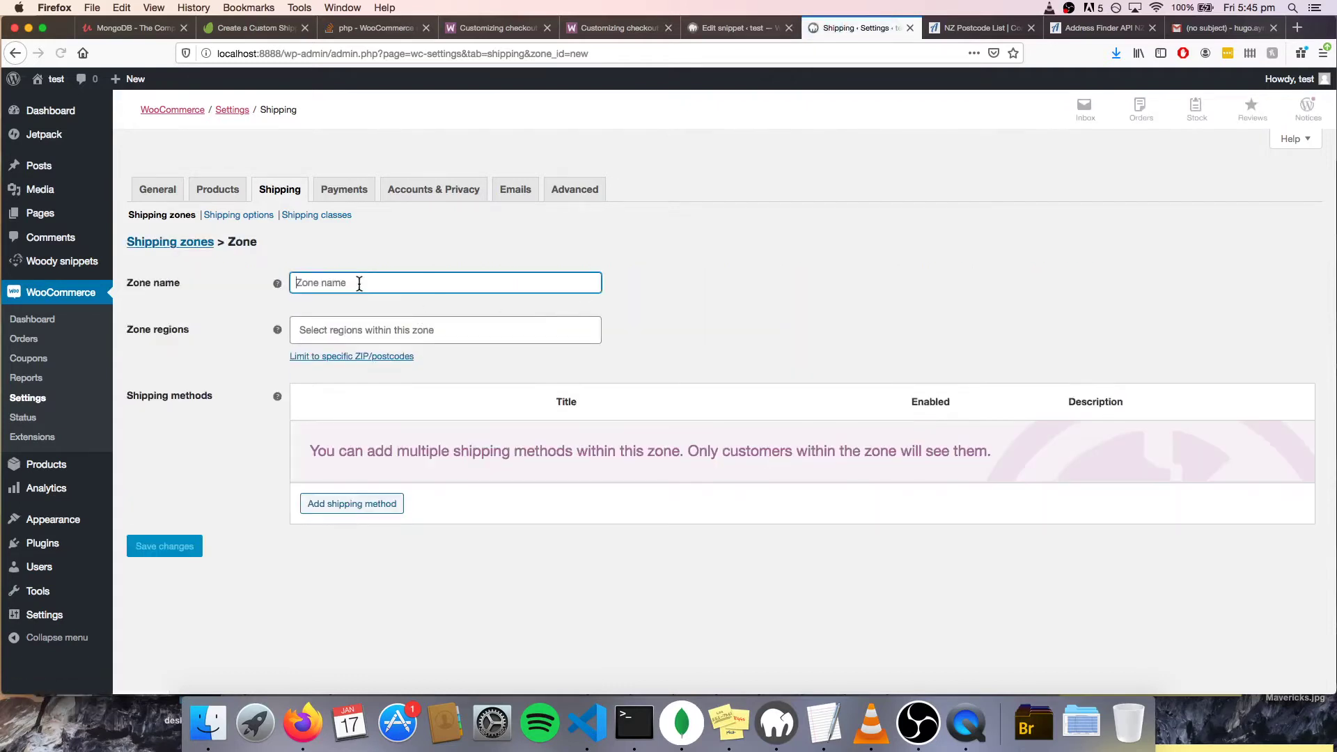
text(WA)
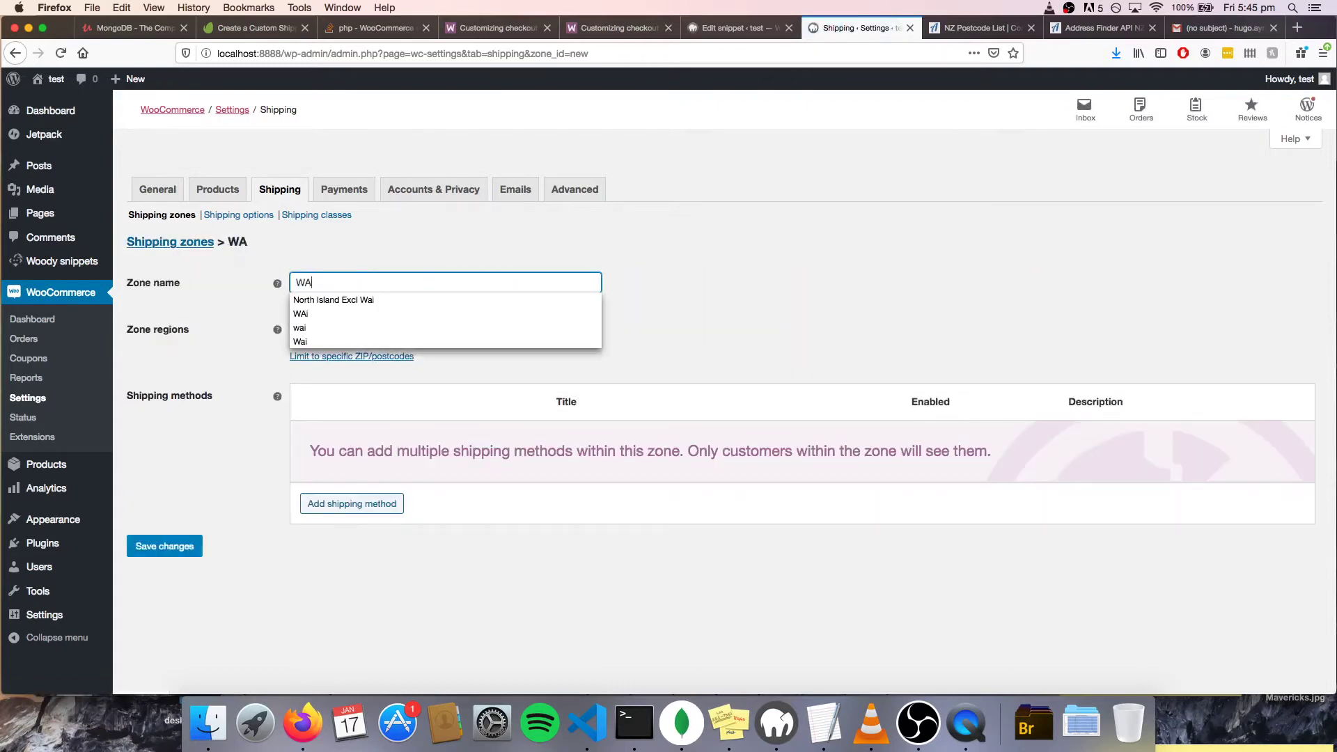
text(i)
click(346, 313)
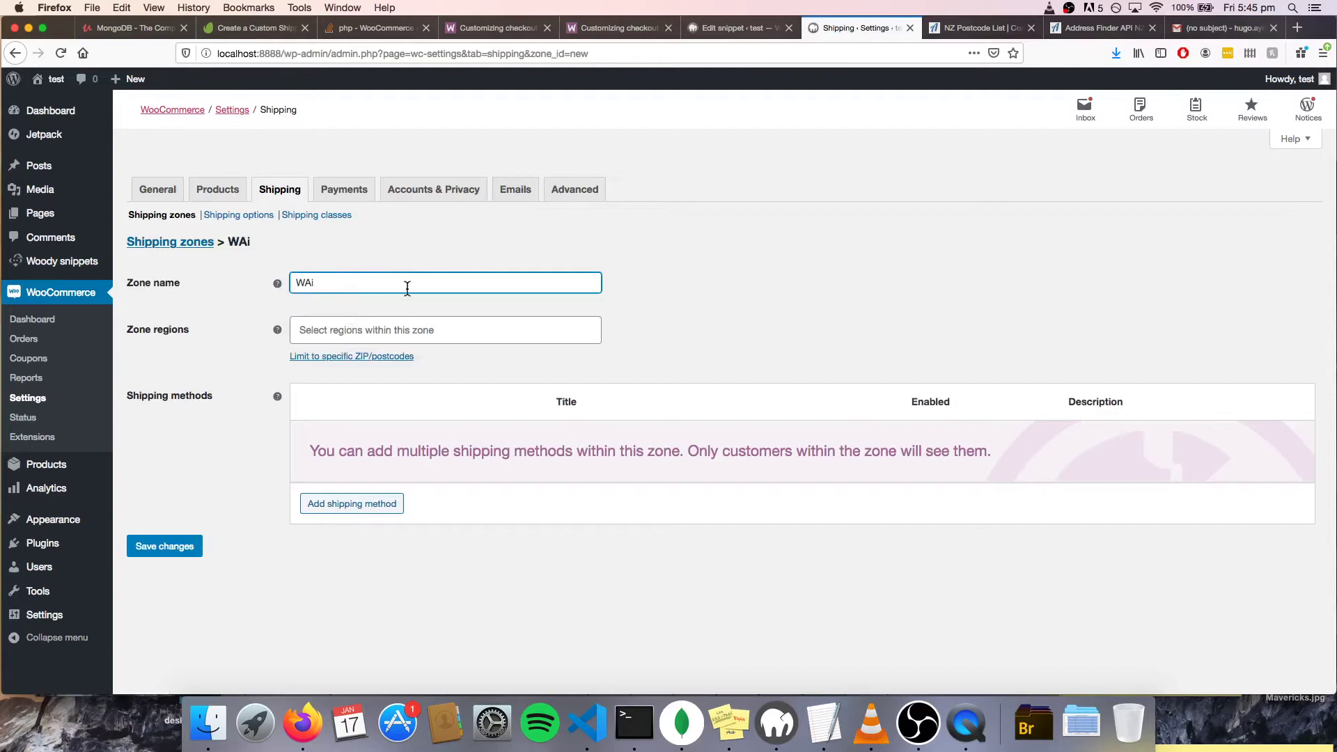
Assign the region "Waiheke Island, New Zealand" to the WAi zone.
click(408, 327)
text(n)
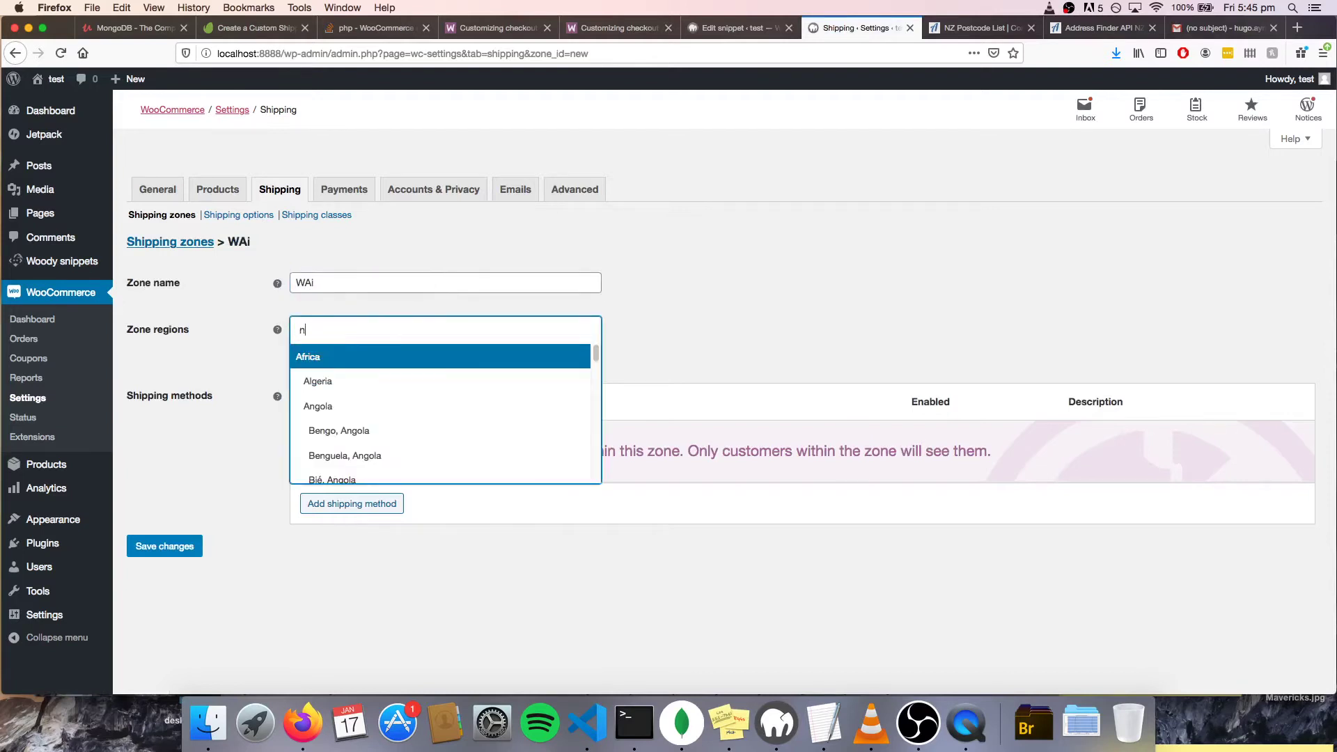
text(ew zealand)
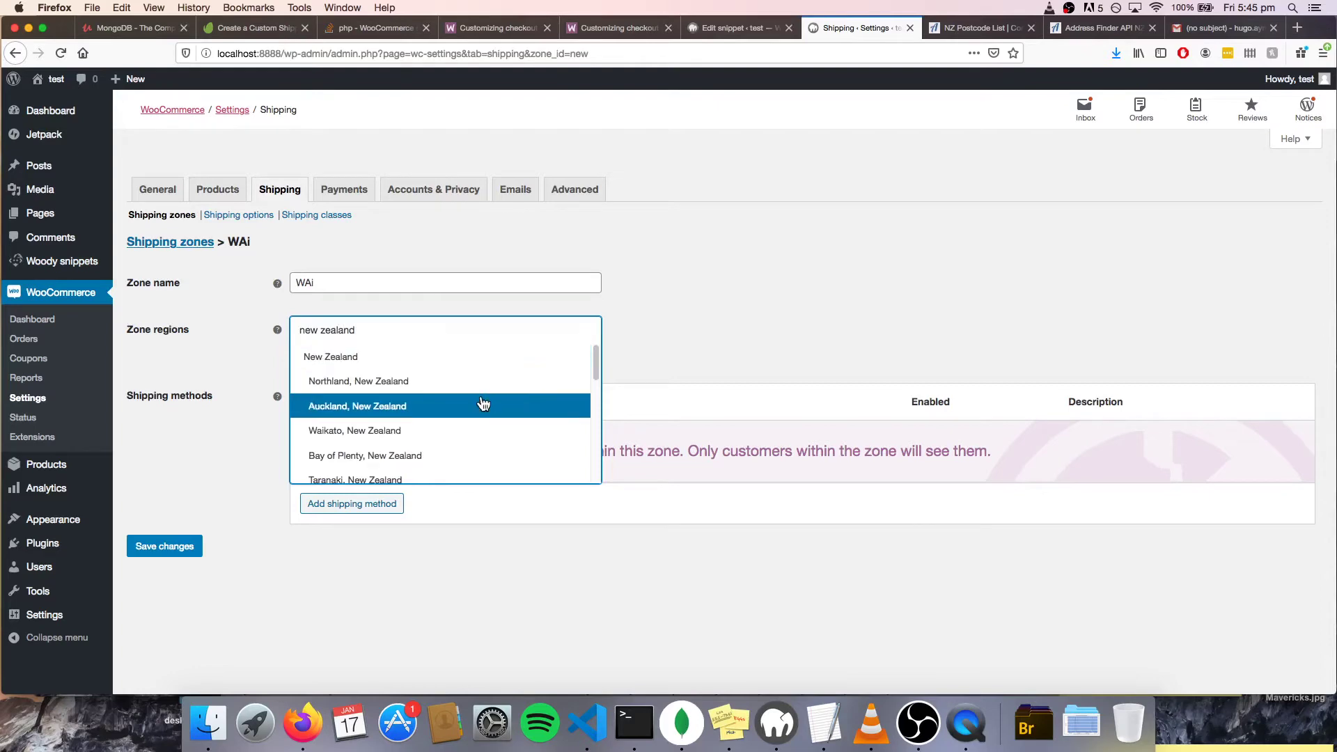
scroll(478, 406, down, 6)
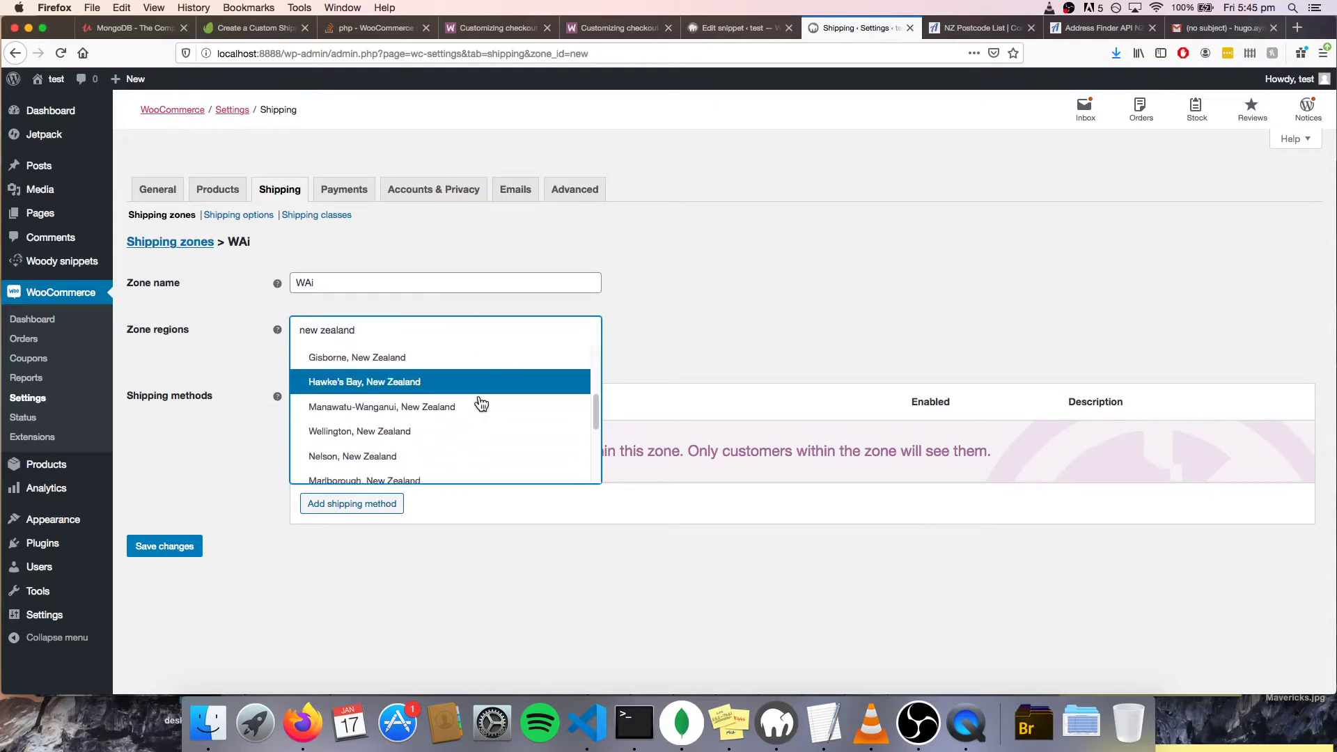
click(463, 468)
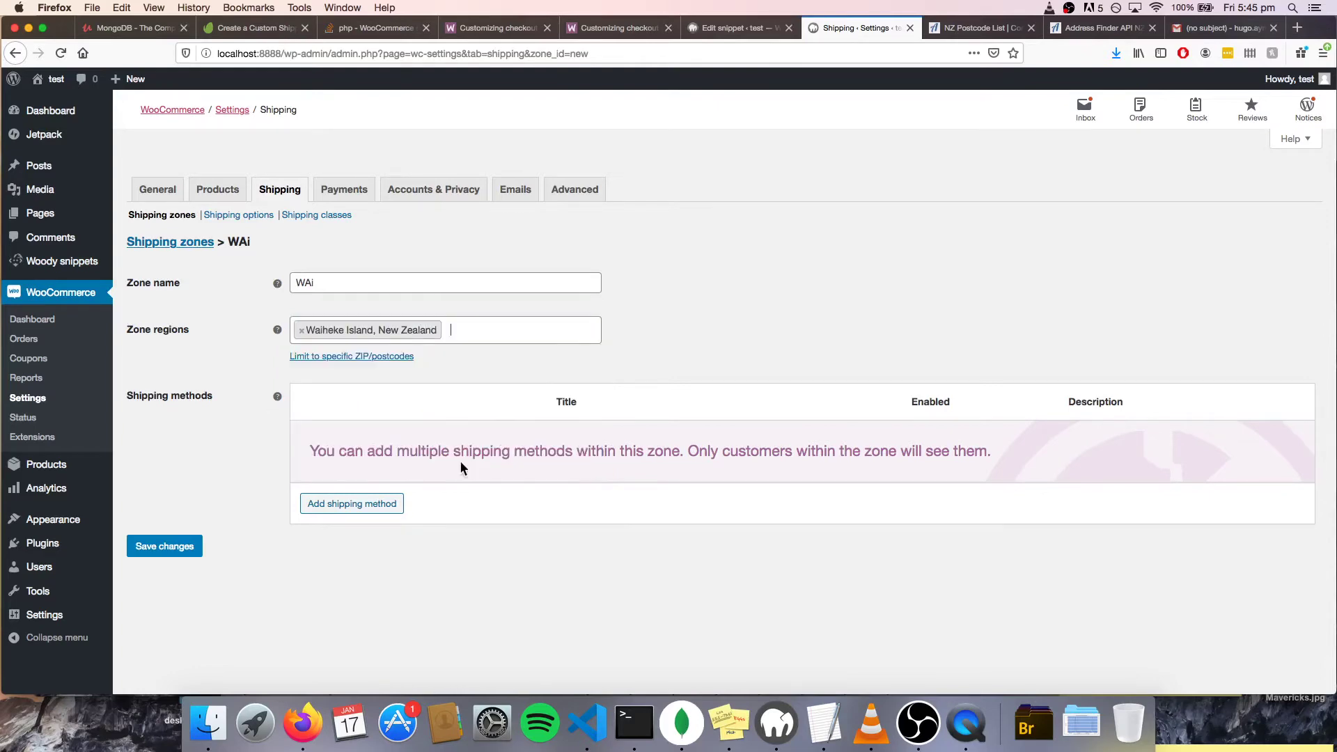
Add a Flat rate shipping method to the WAi zone.
click(381, 495)
click(582, 391)
click(593, 388)
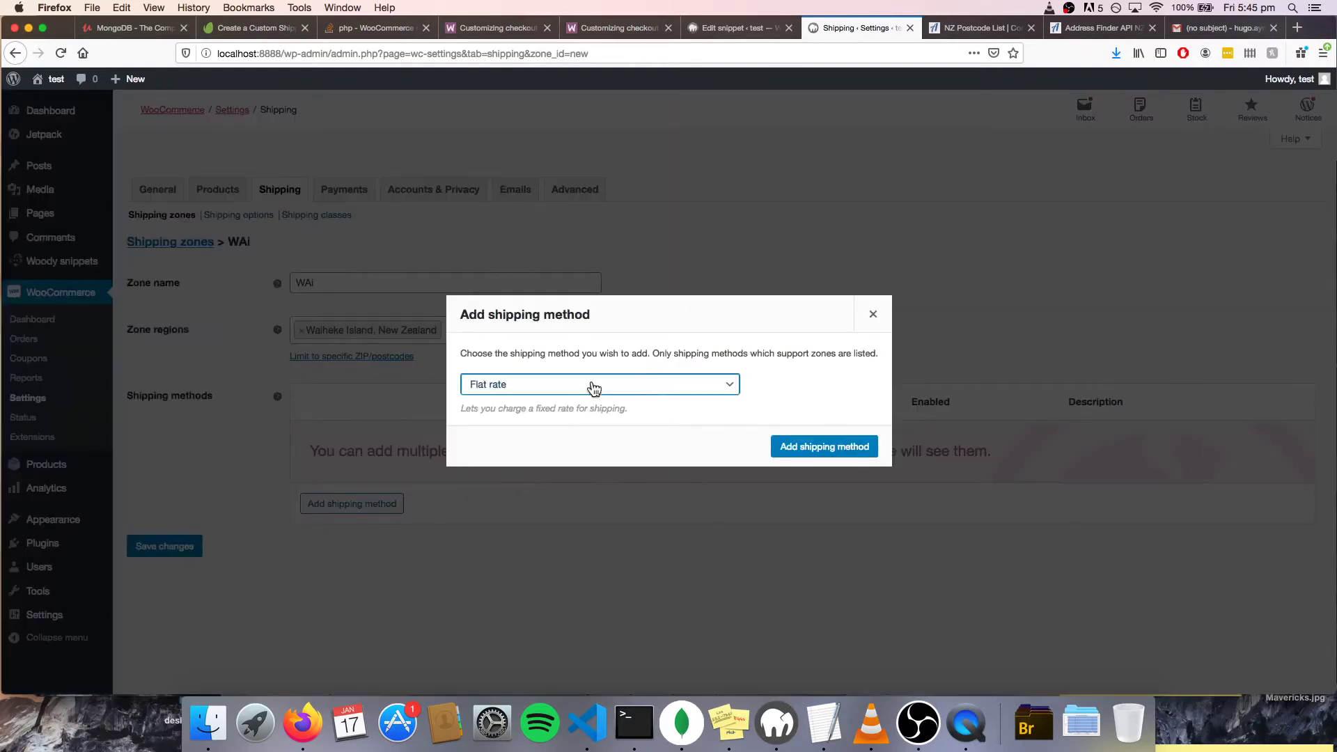
click(795, 447)
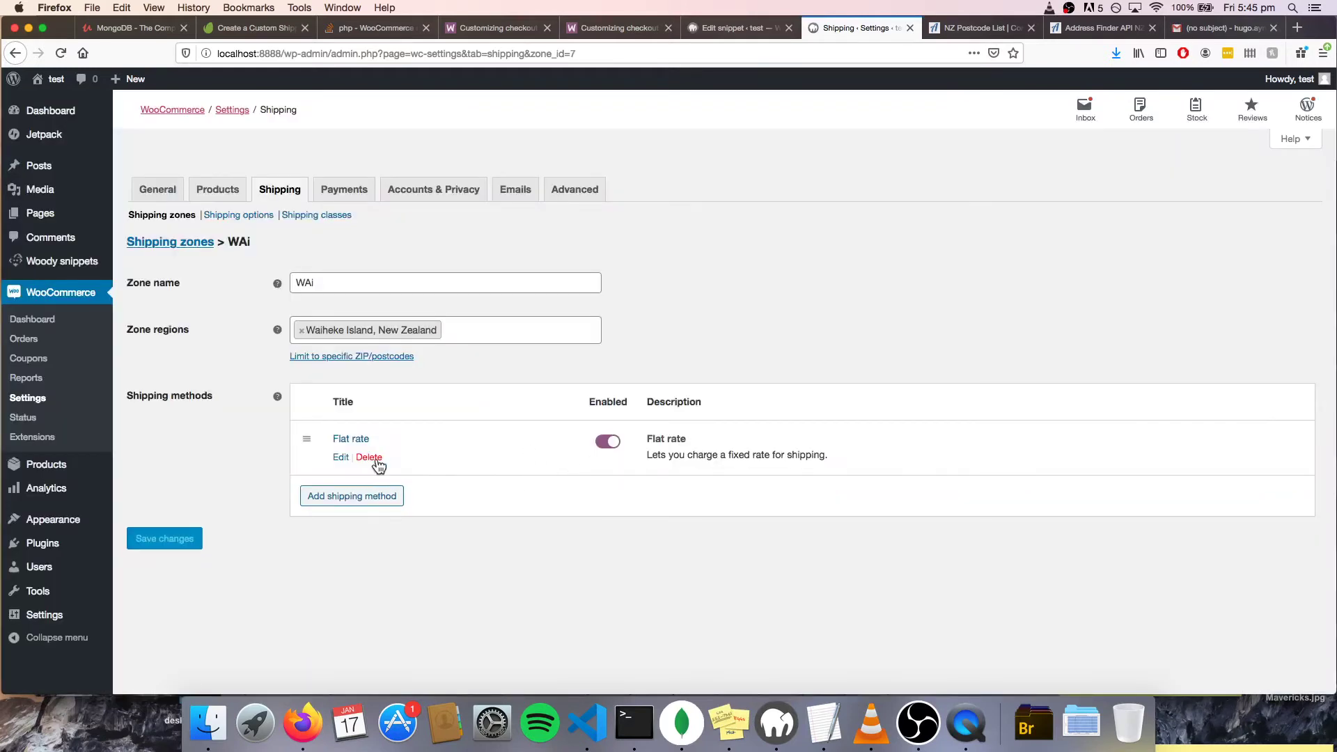
Set the WAi zone's flat rate cost to 11, save it, and return to the shipping zones list.
click(340, 457)
click(556, 332)
text(111)
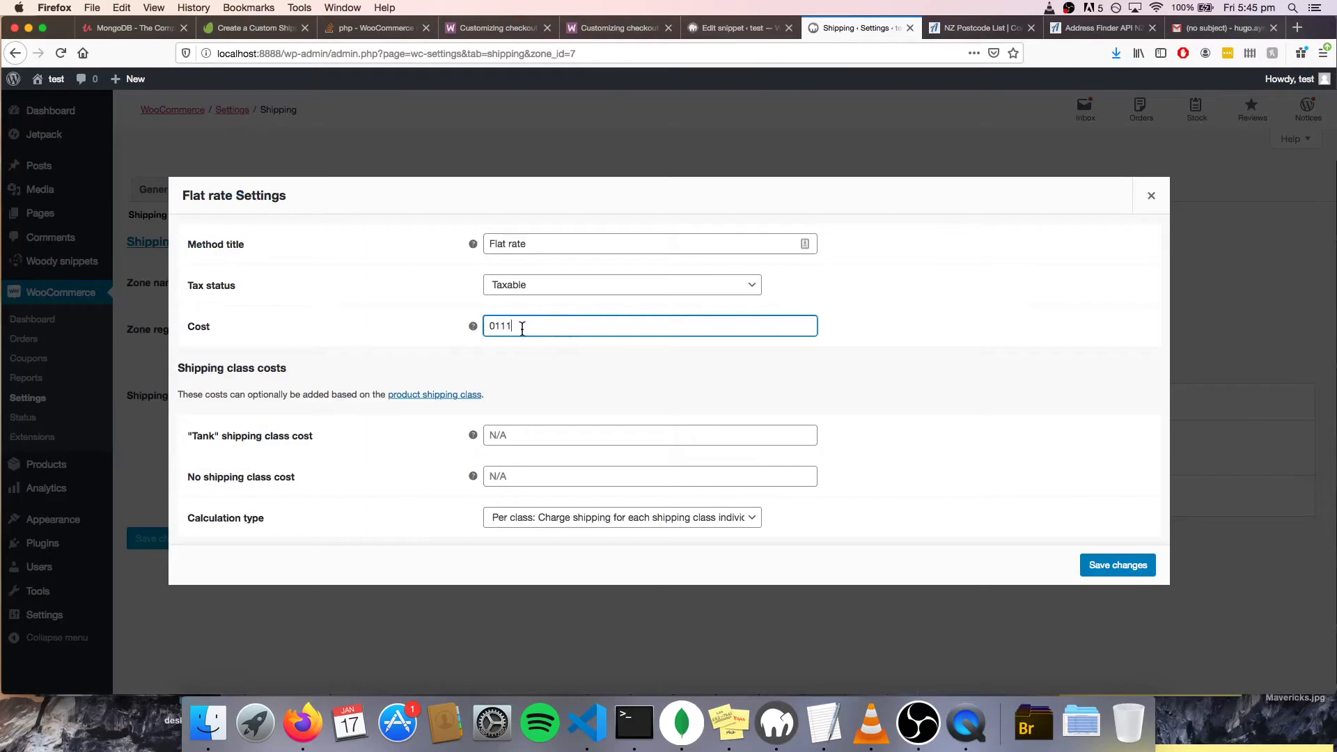
double_click(522, 329)
text(11)
click(1118, 564)
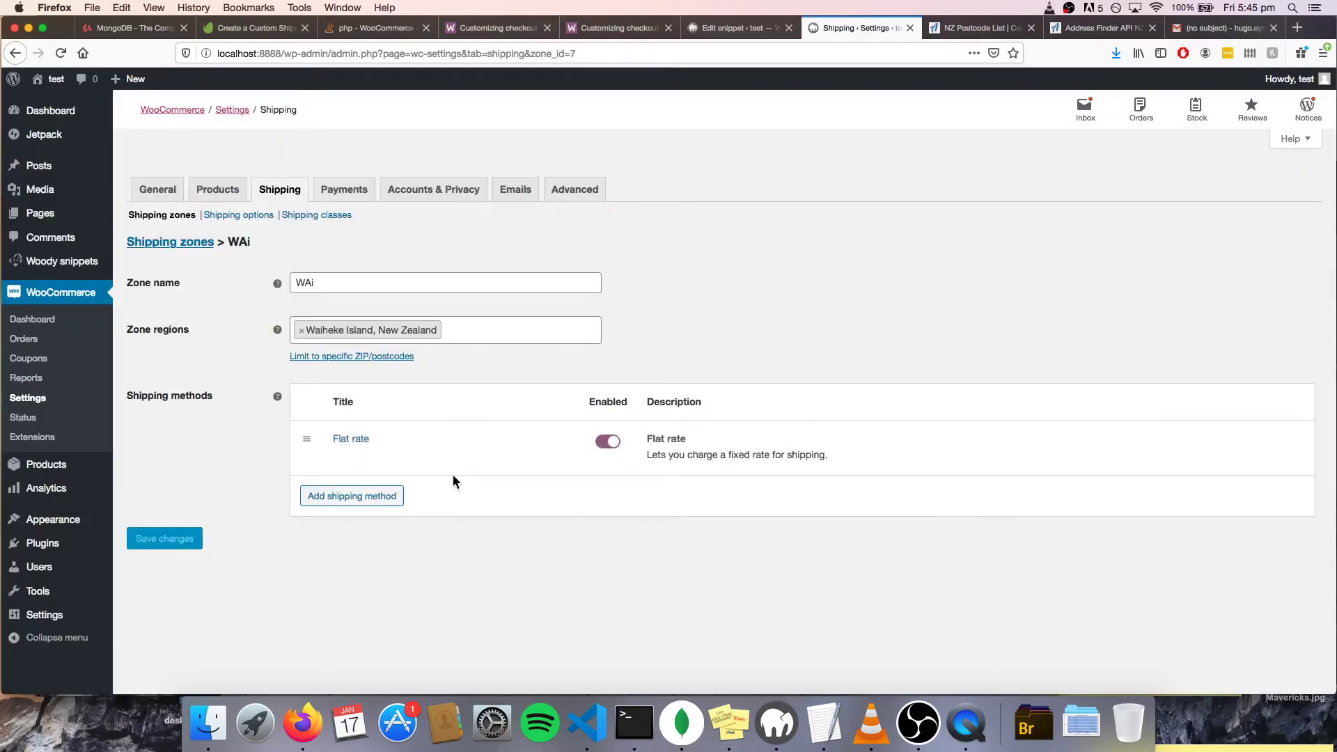
click(178, 216)
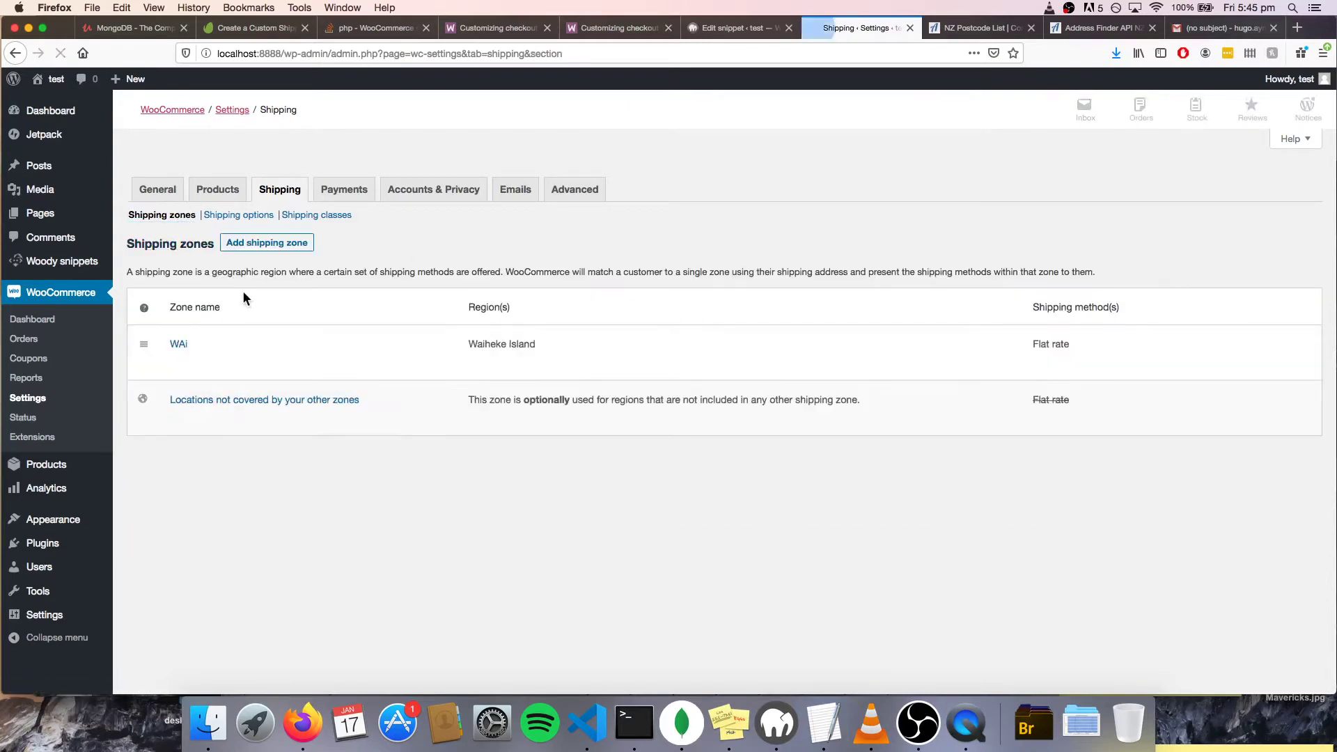
Add a new shipping zone named "North Island Excl Wai".
click(255, 245)
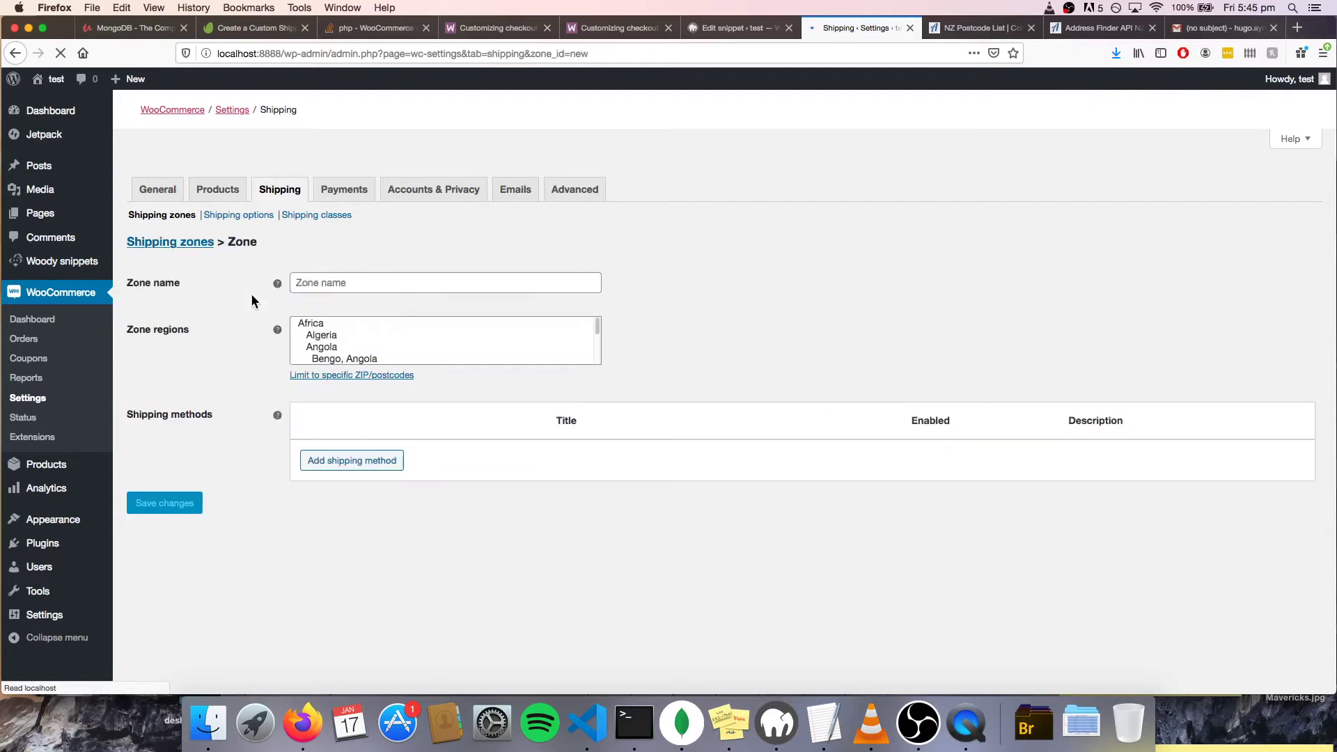
click(340, 285)
text(n)
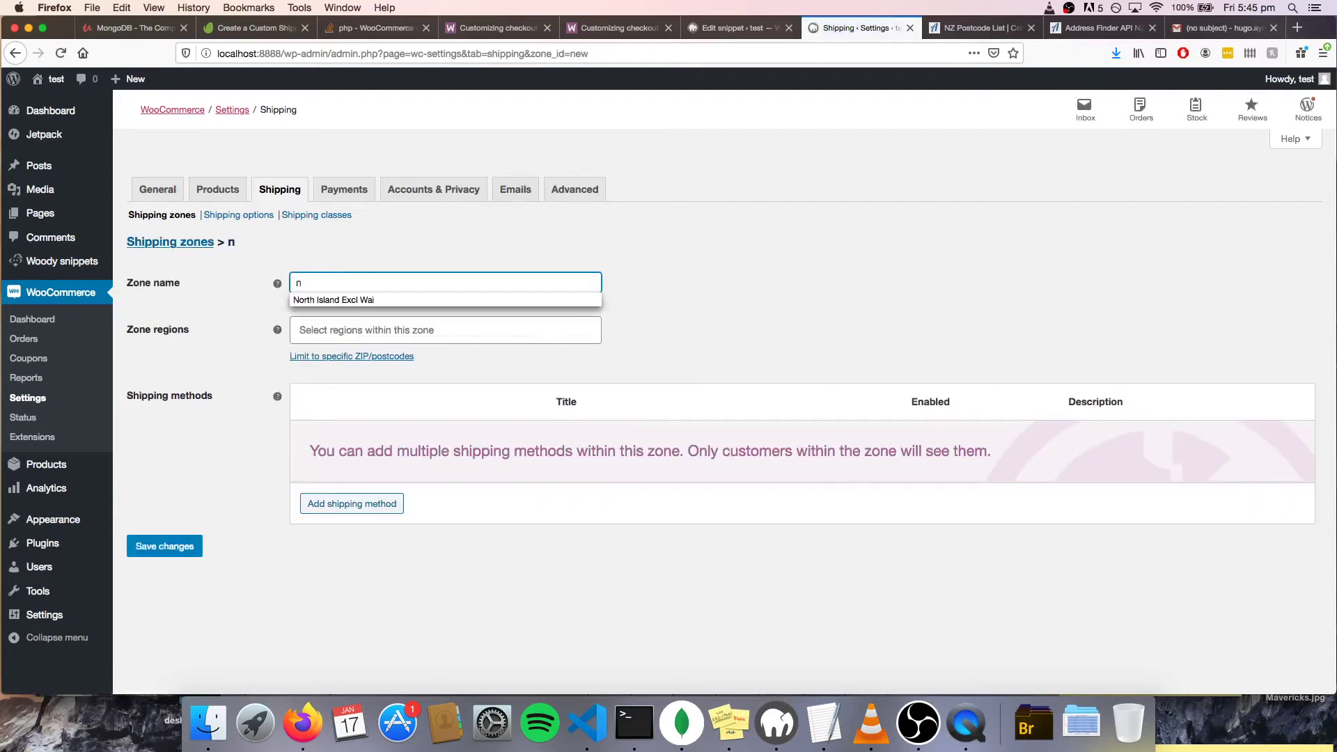
click(402, 299)
click(394, 329)
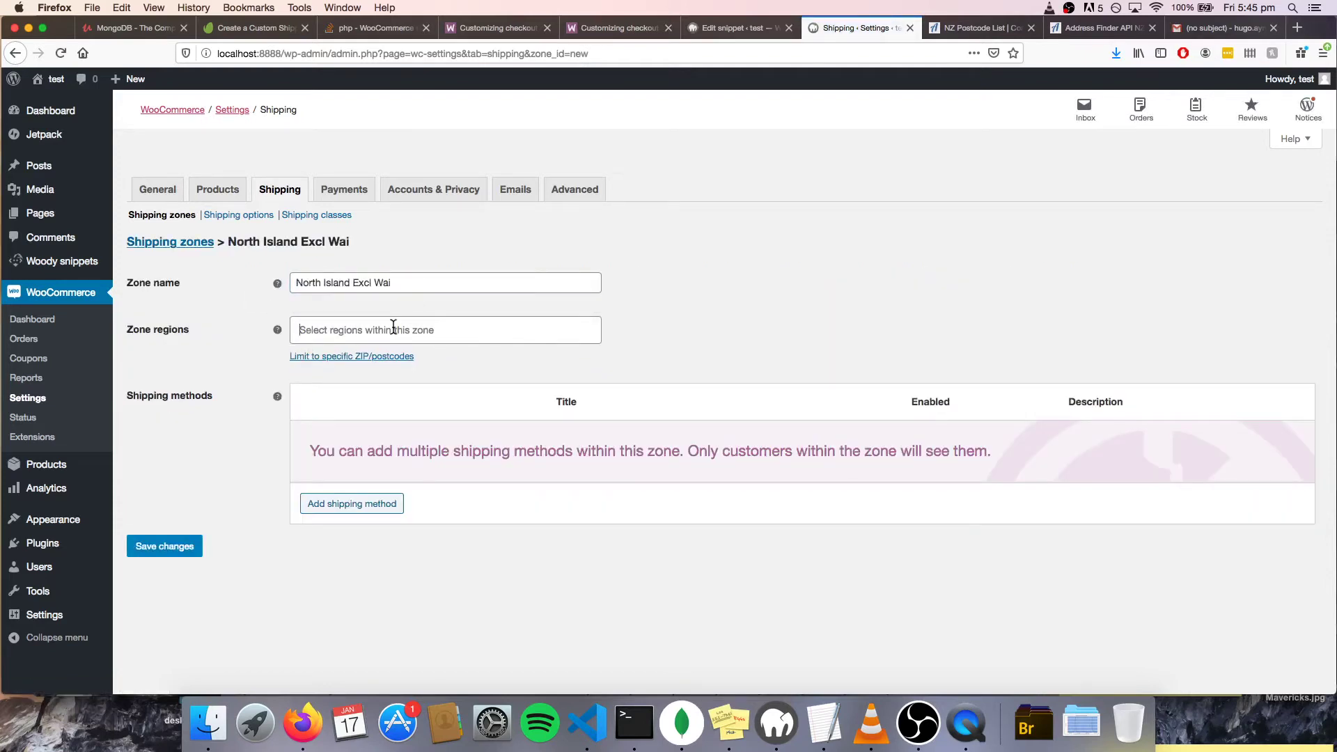
text(new)
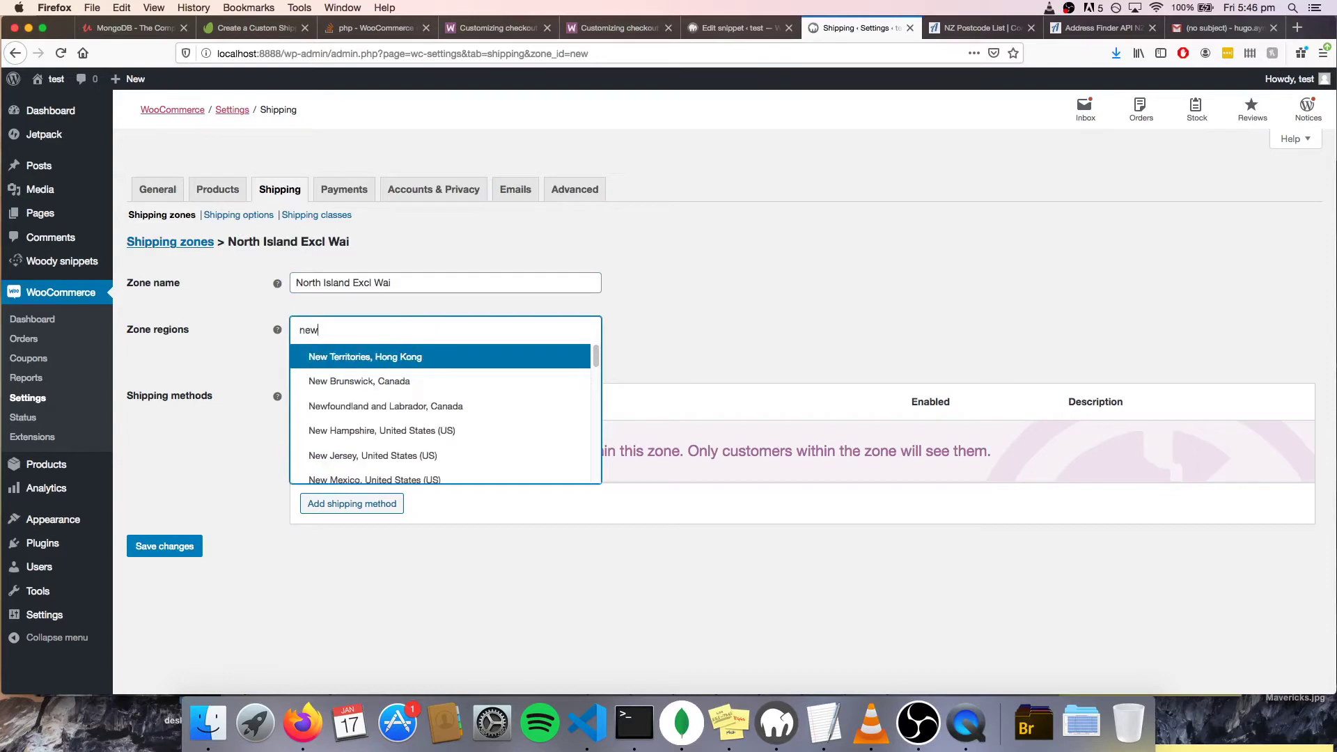
scroll(449, 421, down, 5)
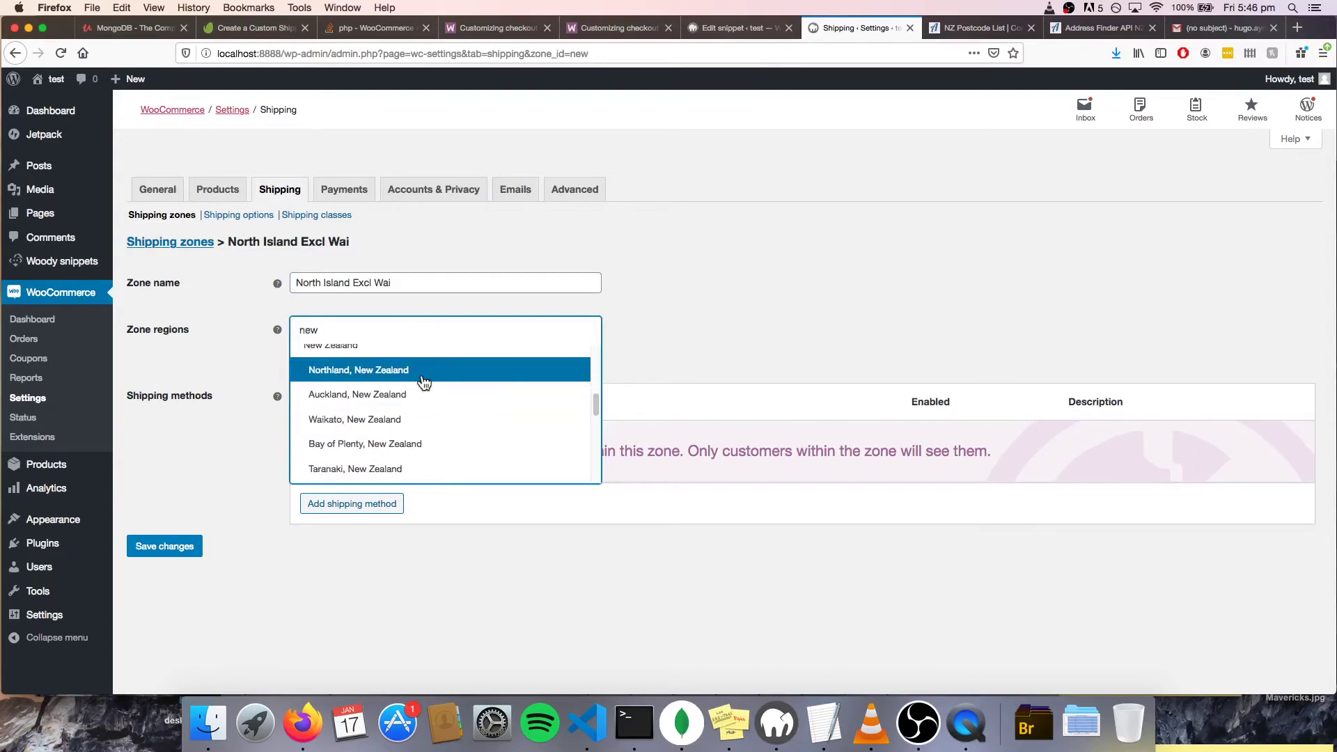
click(425, 388)
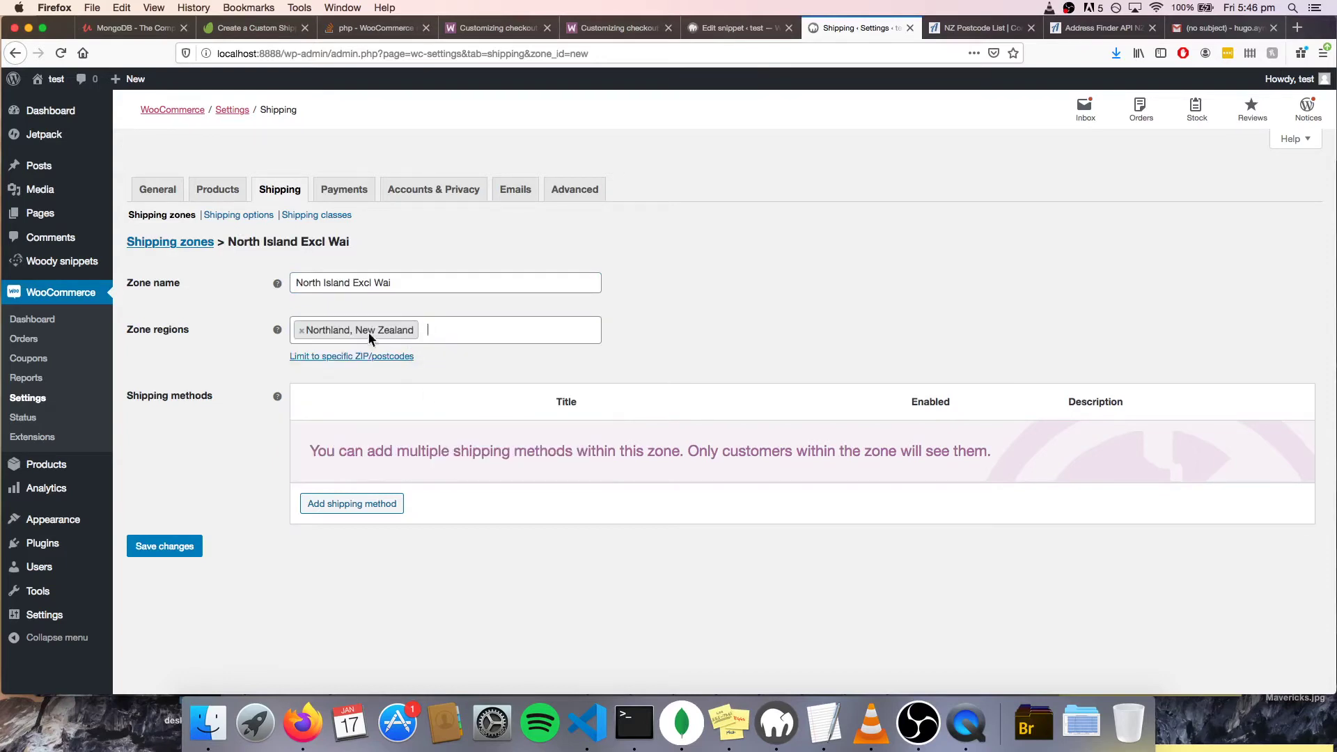
click(301, 330)
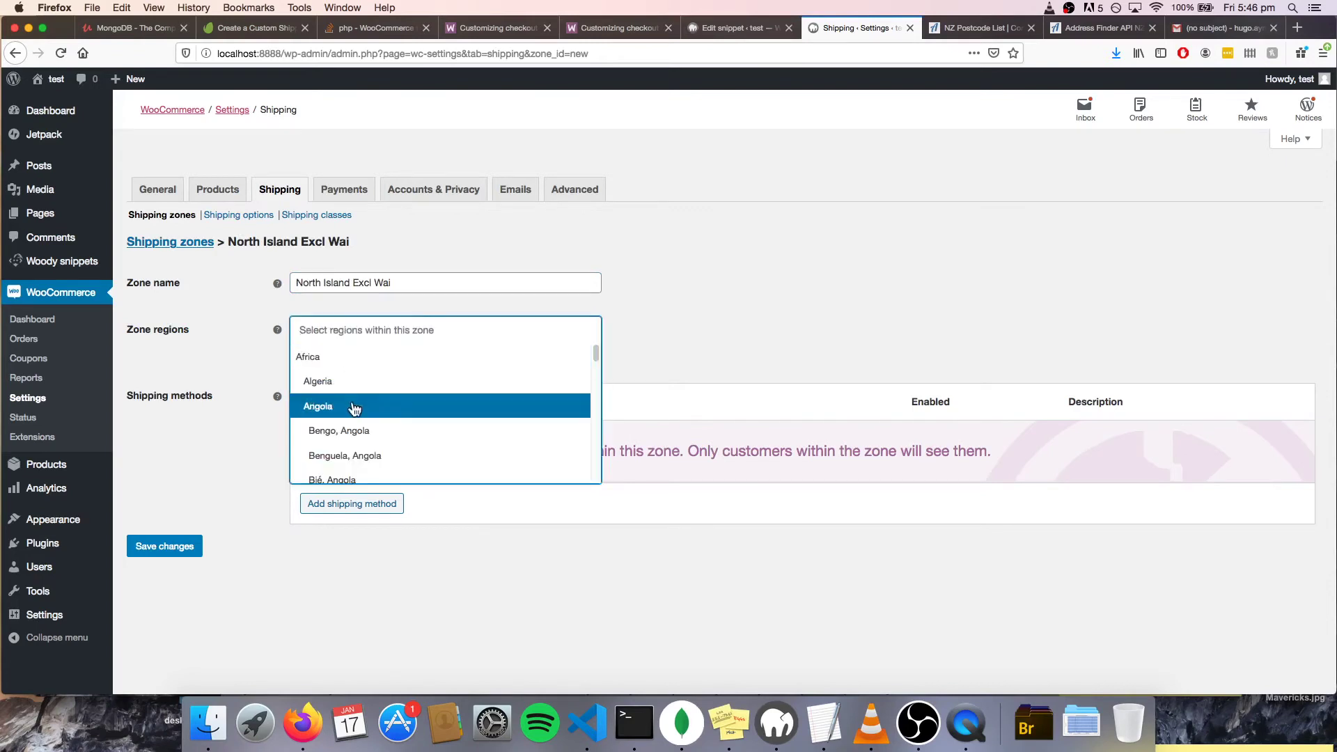
Assign the regions "Auckland, New Zealand" and "Waikato, New Zealand" to the North Island Excl Wai zone.
text(auck)
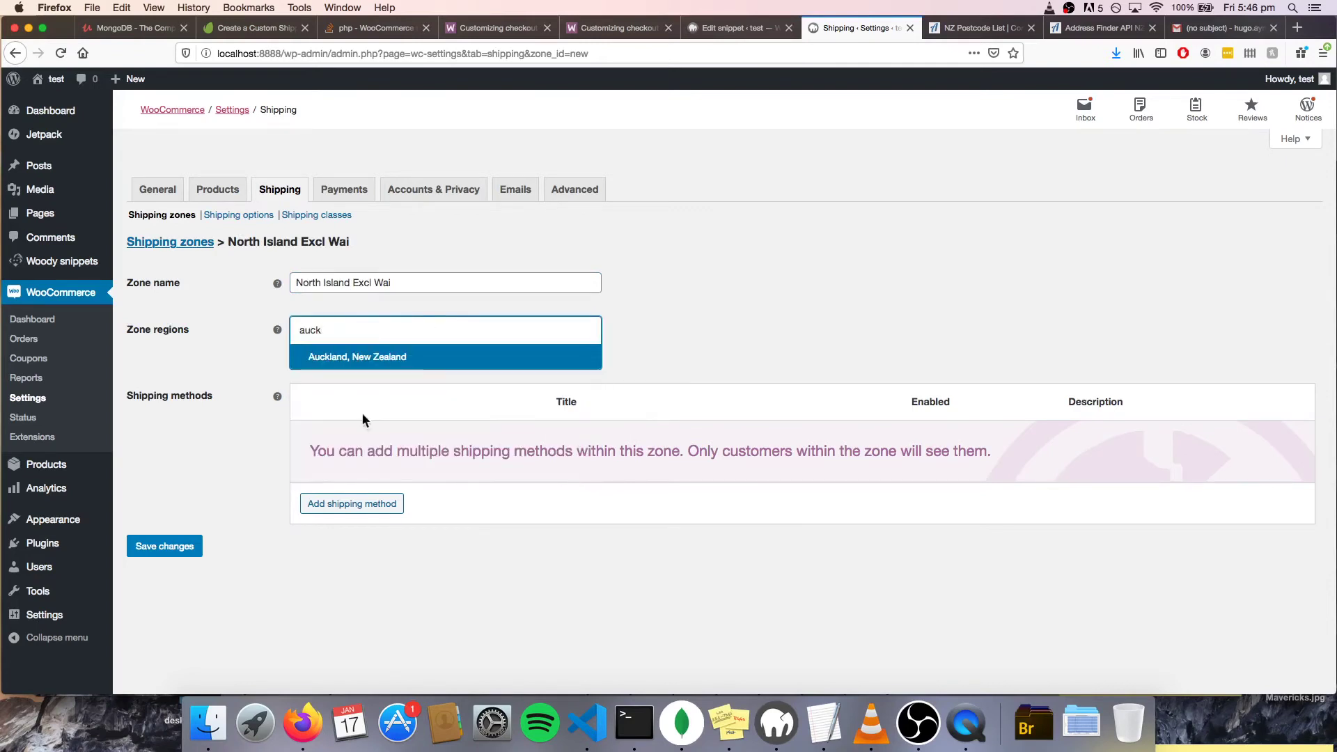
click(338, 357)
text(wa)
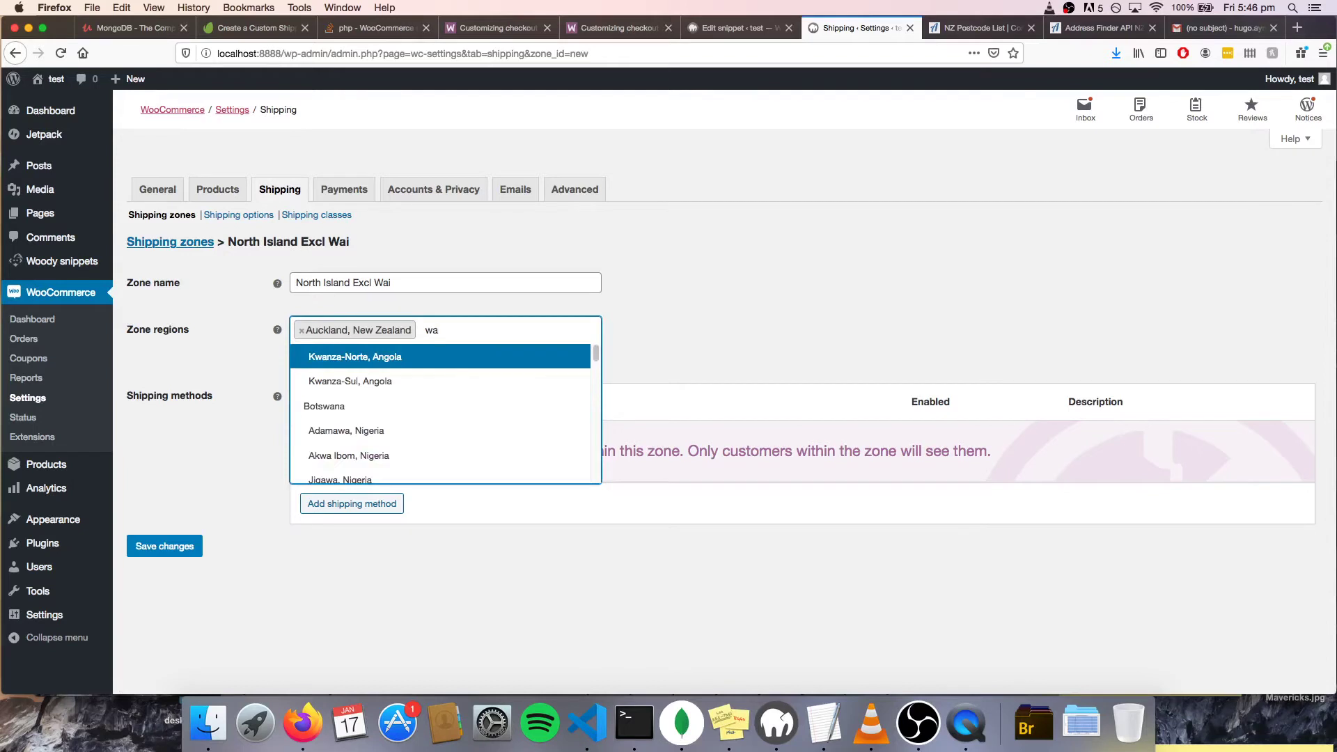
key(BackSpace)
text(new)
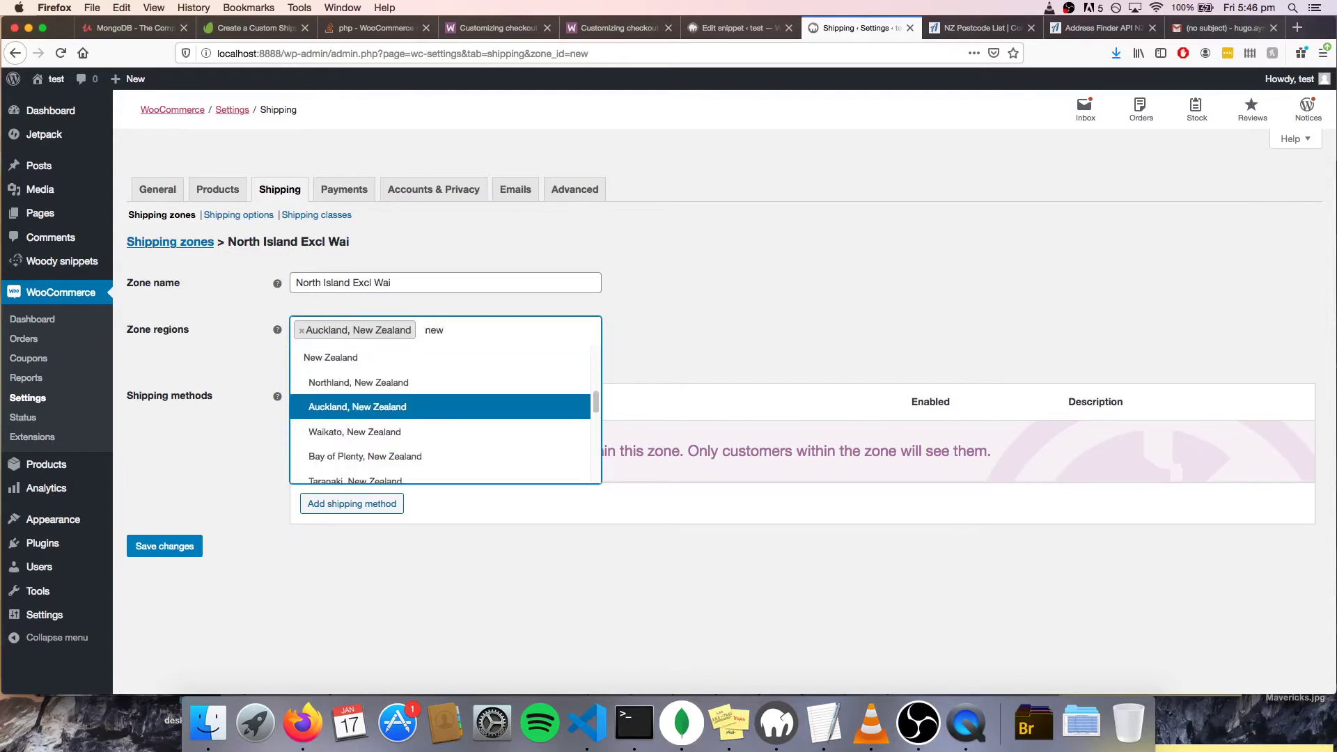
click(429, 430)
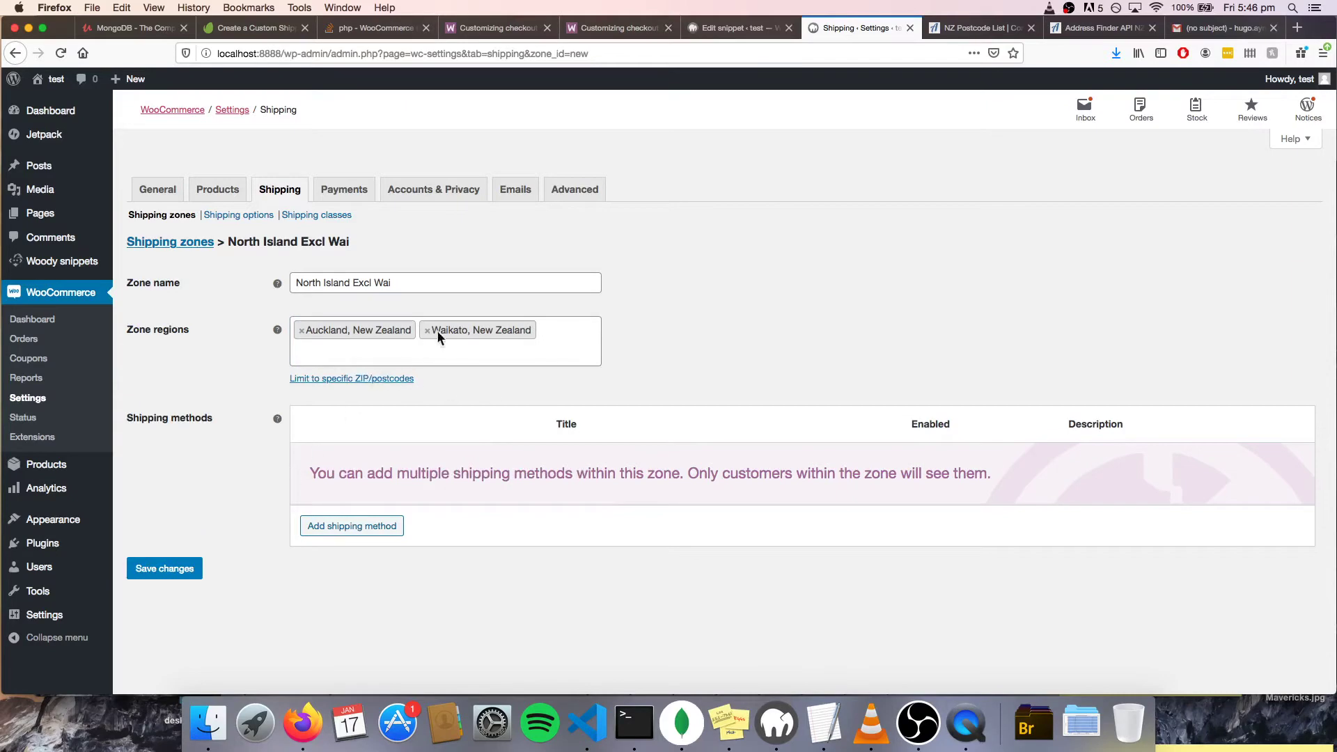
Add a Flat rate shipping method to the North Island Excl Wai zone, with its cost set to 10, and save it.
click(353, 527)
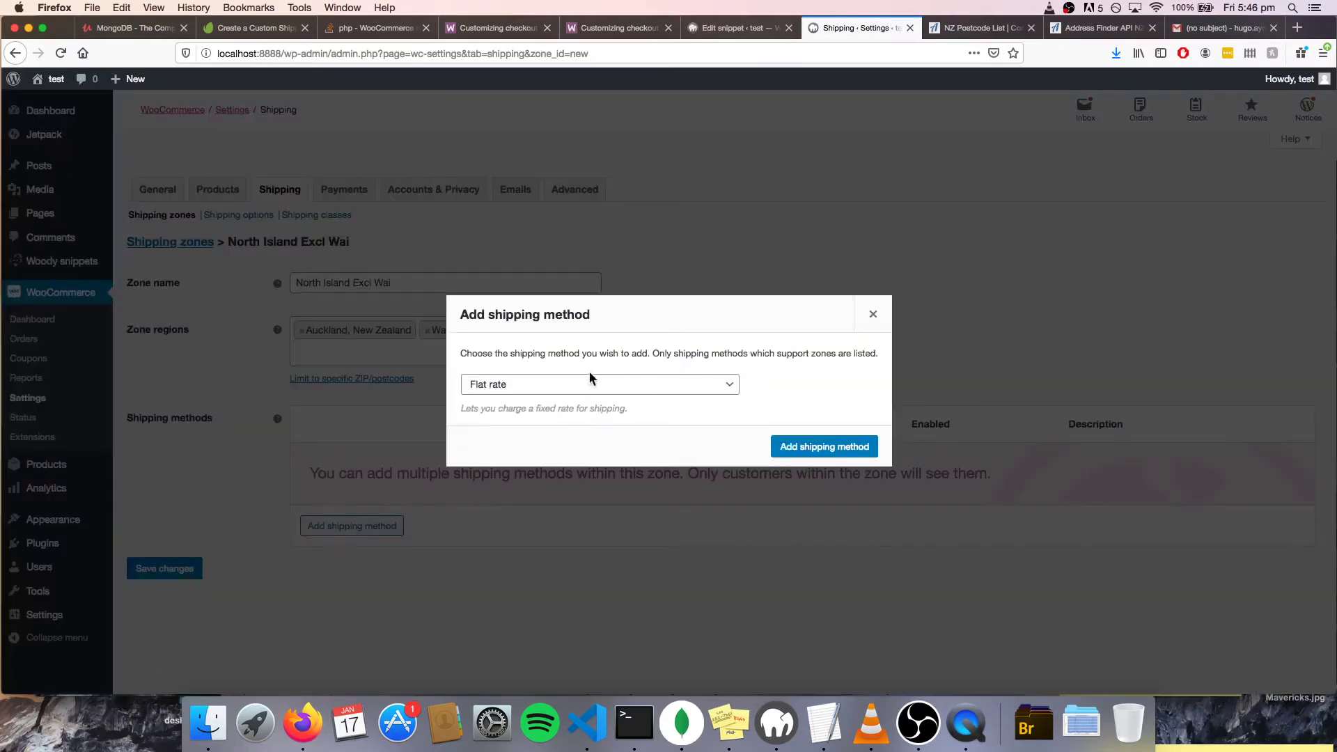
click(801, 445)
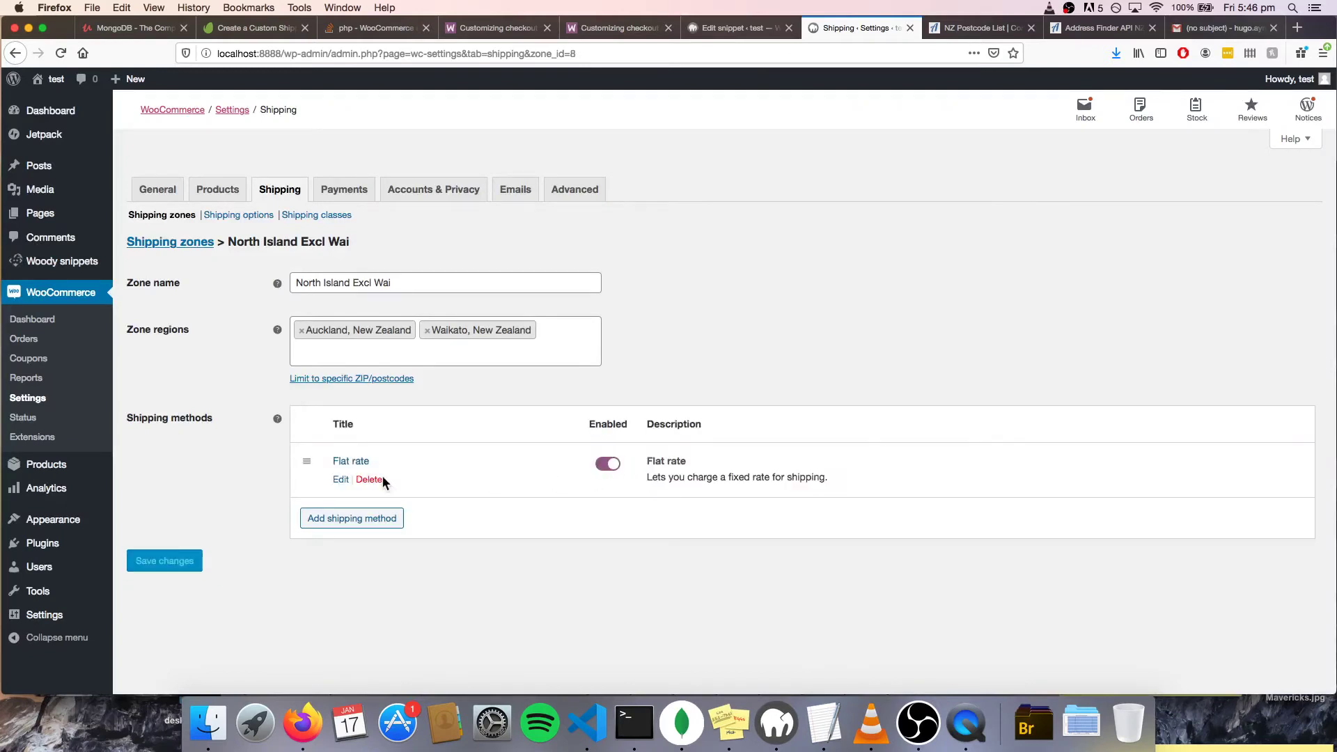
click(341, 479)
click(544, 325)
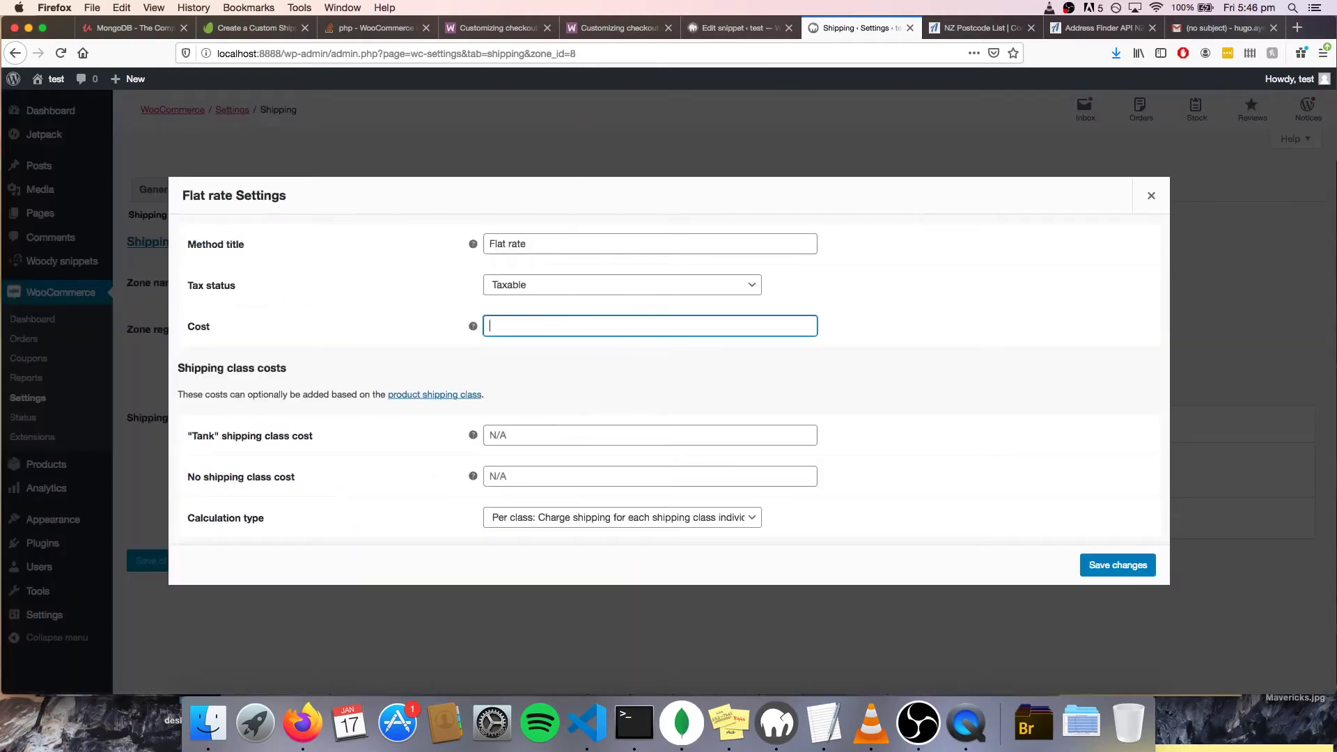
text(10)
click(1114, 562)
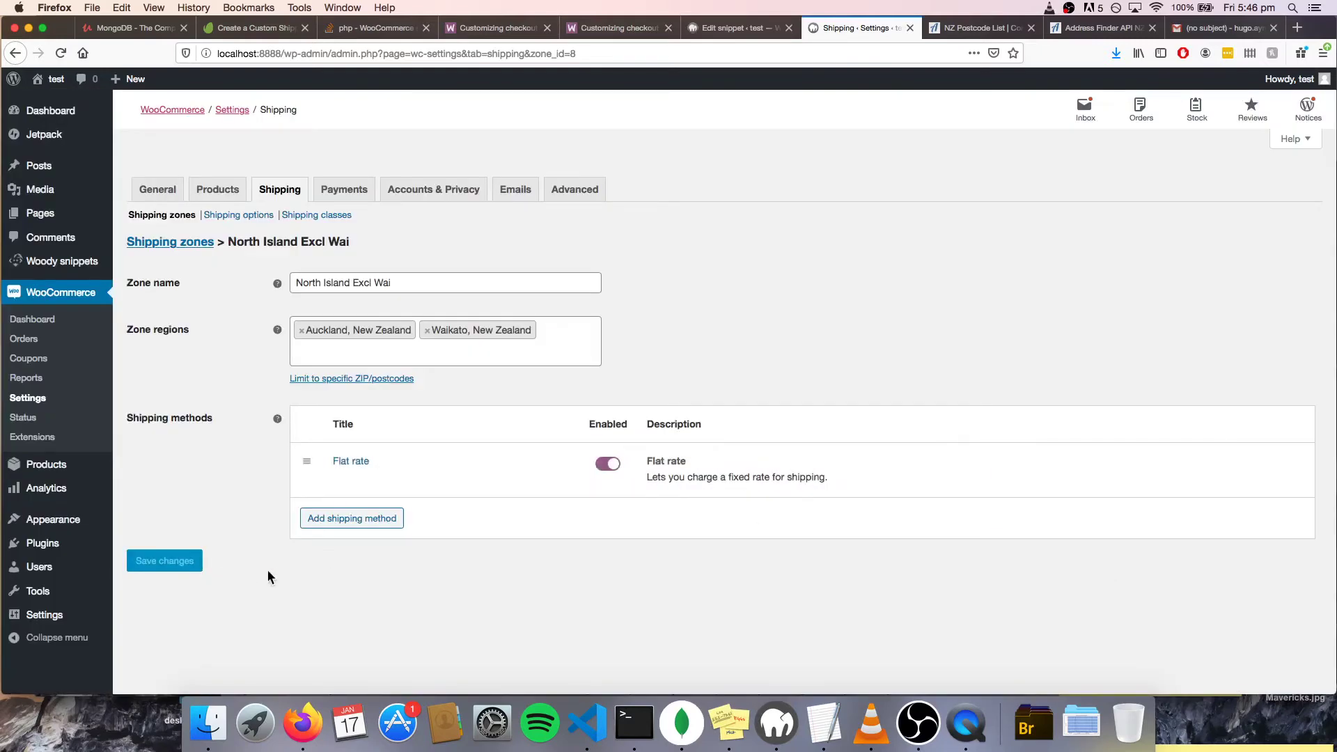
Visit the test store's front end from the snippet page and open its Cart page.
click(745, 28)
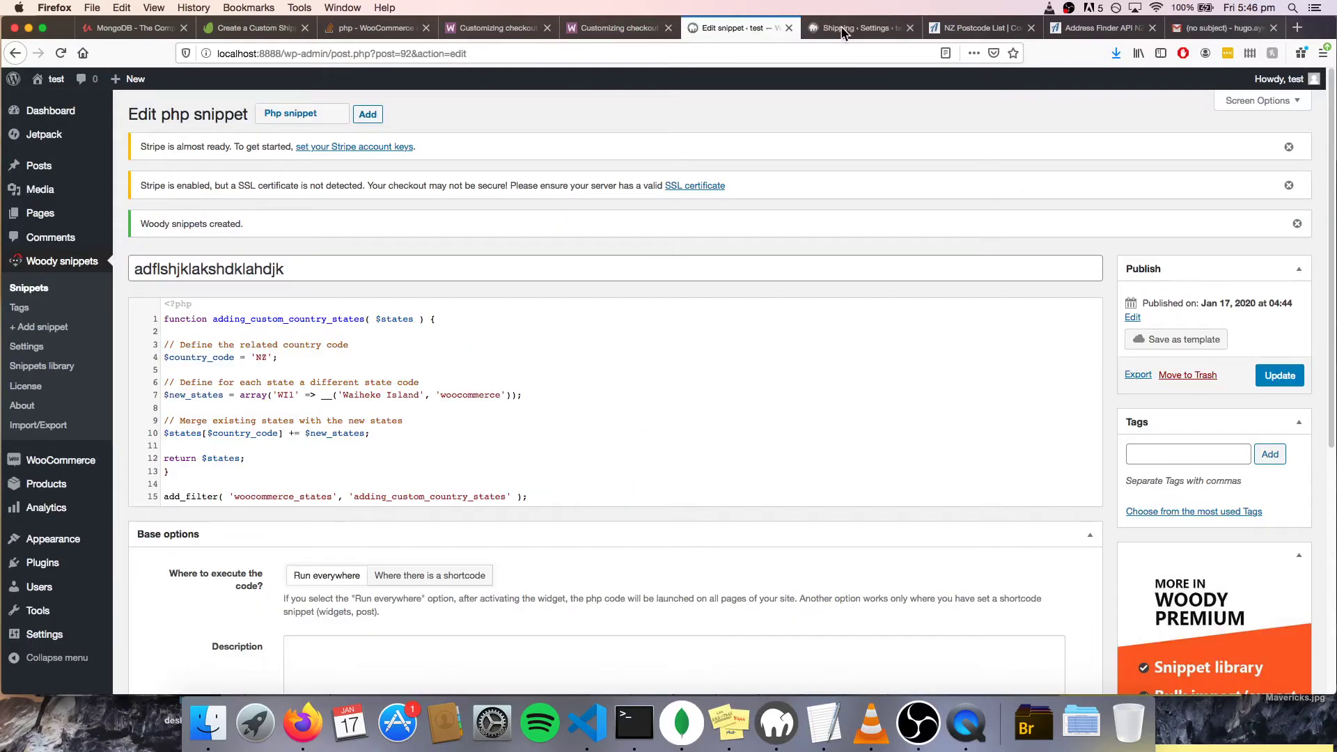
click(845, 29)
click(737, 27)
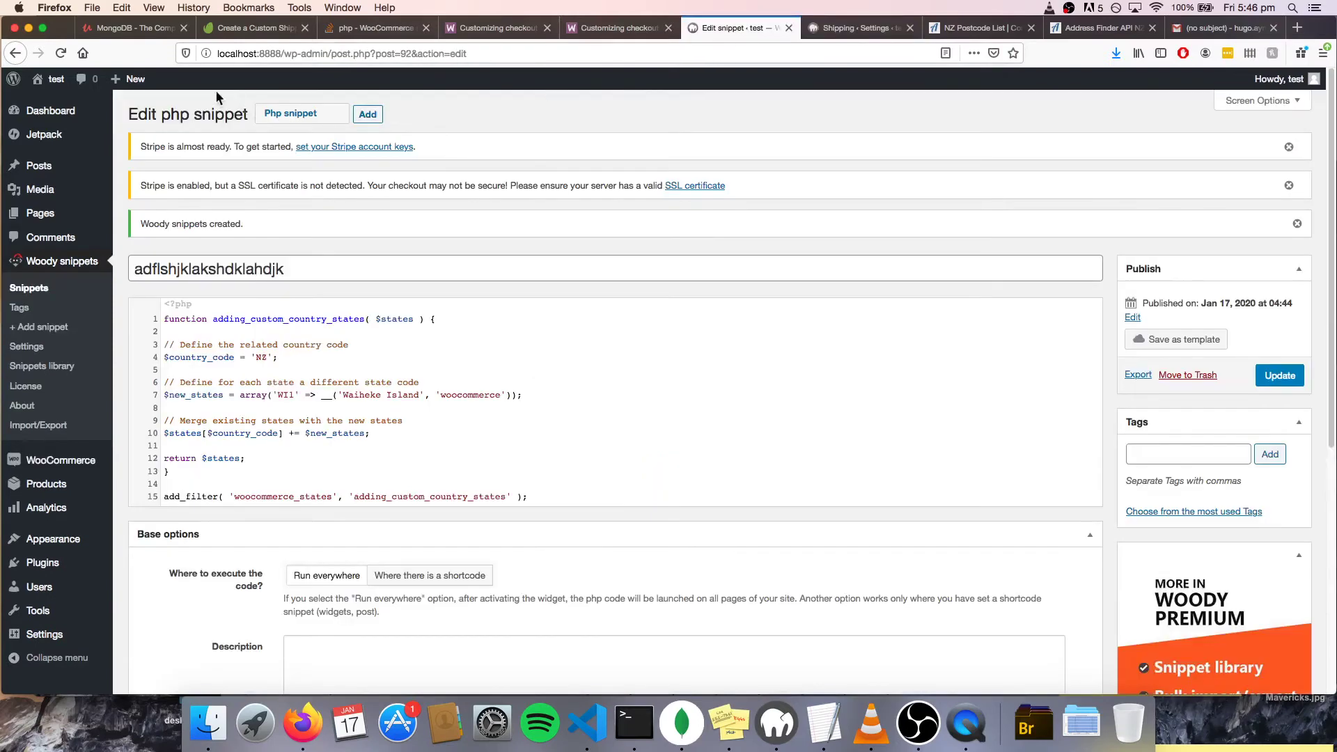
mouse_move(52, 79)
click(53, 105)
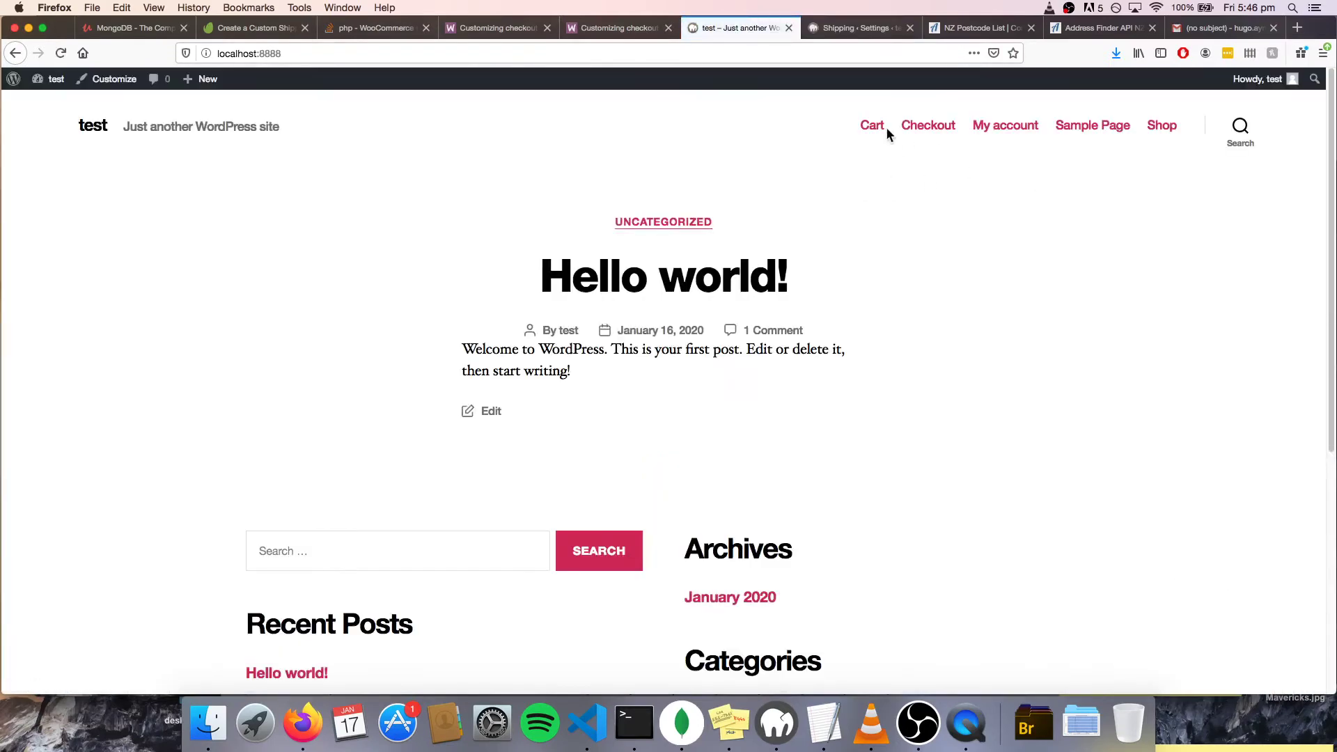
click(872, 126)
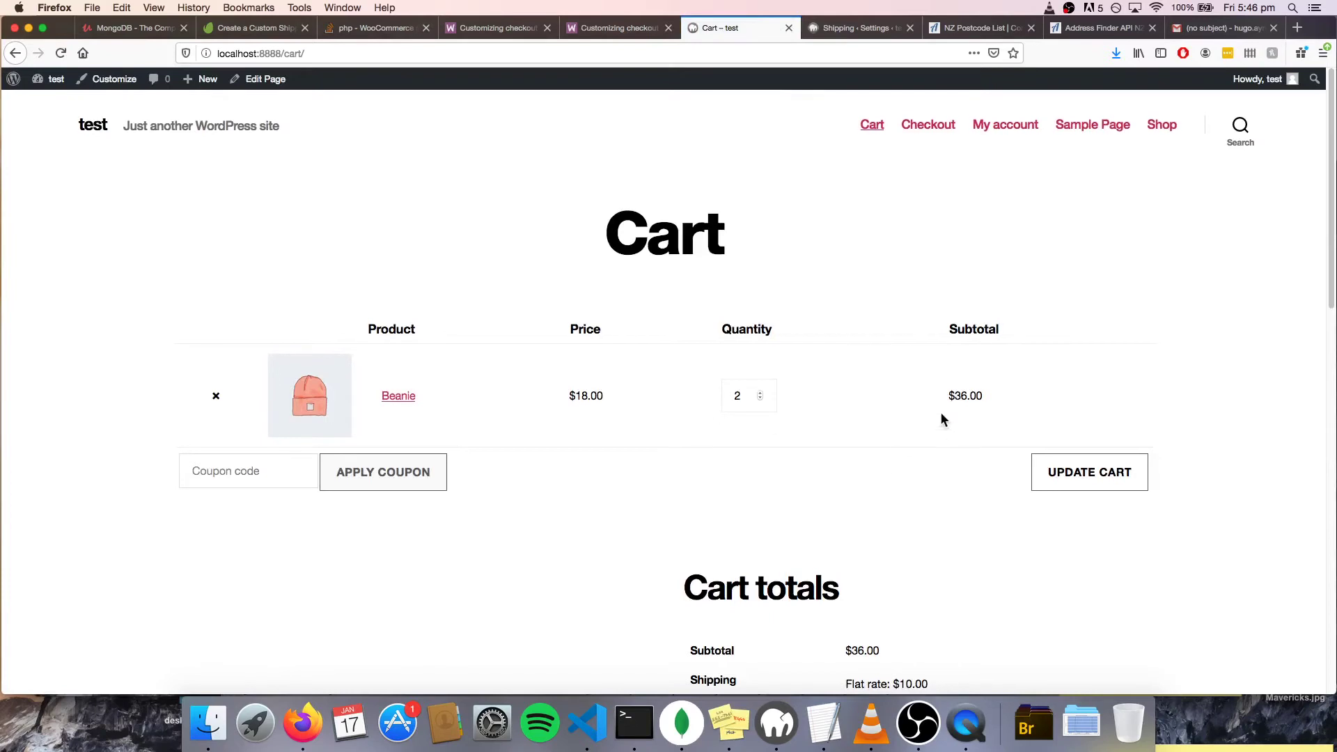
Expand the cart's shipping calculator and check the flat rate charged for Auckland in the cart totals.
scroll(941, 415, down, 5)
click(904, 444)
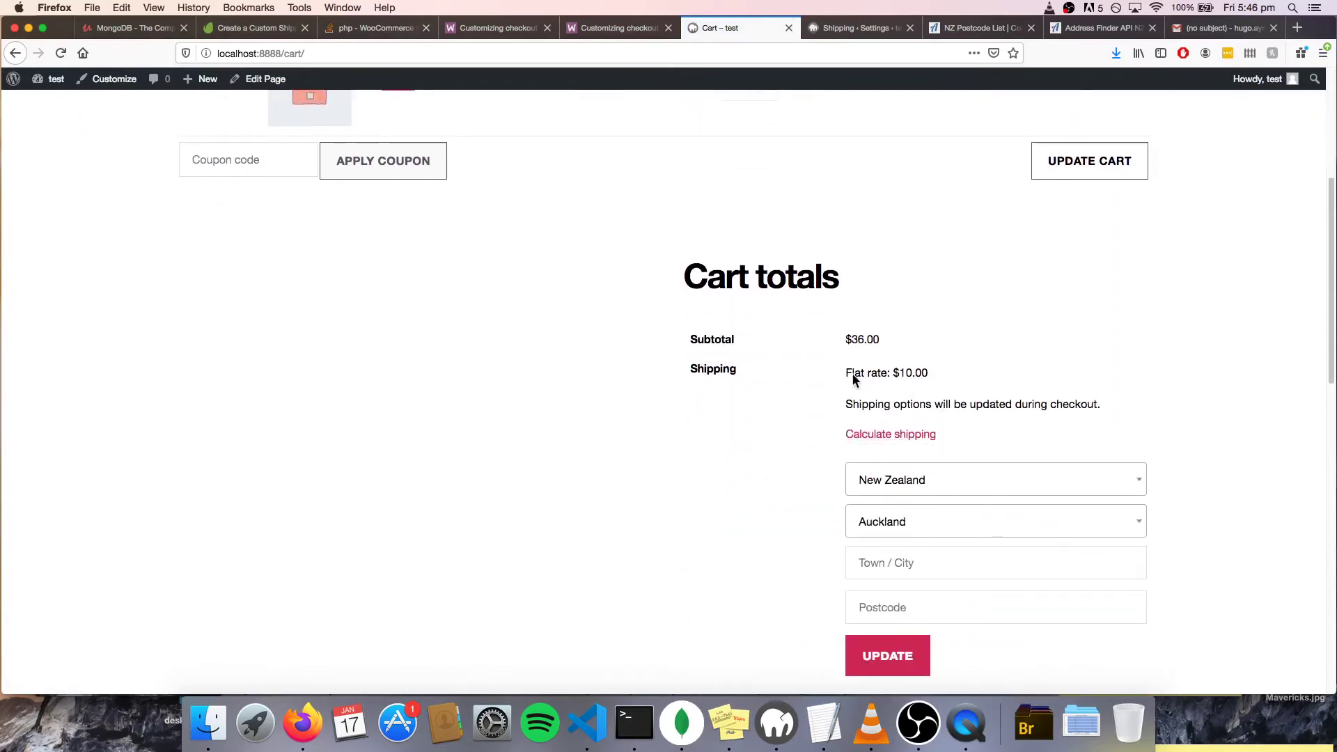
drag(854, 374, 975, 372)
click(975, 372)
scroll(746, 482, down, 3)
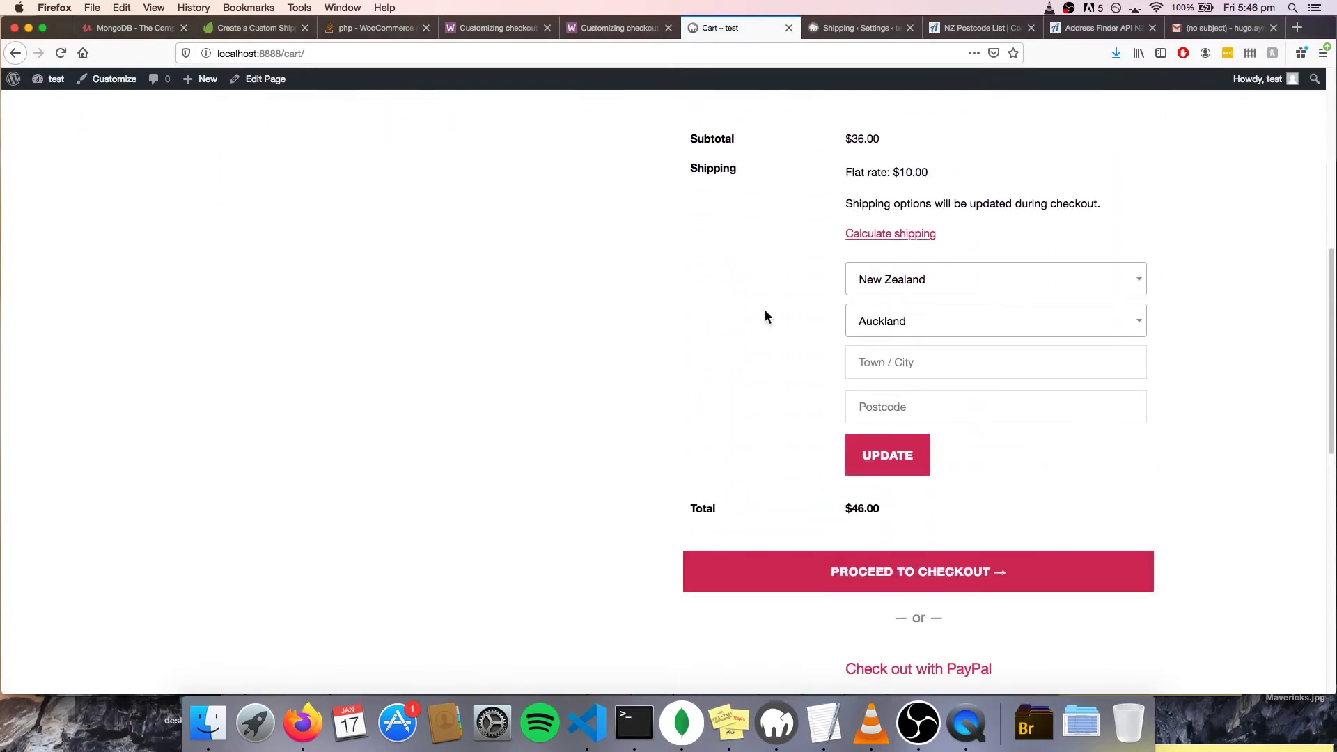
Change the cart's shipping region to Waiheke Island and recalculate the shipping.
click(990, 324)
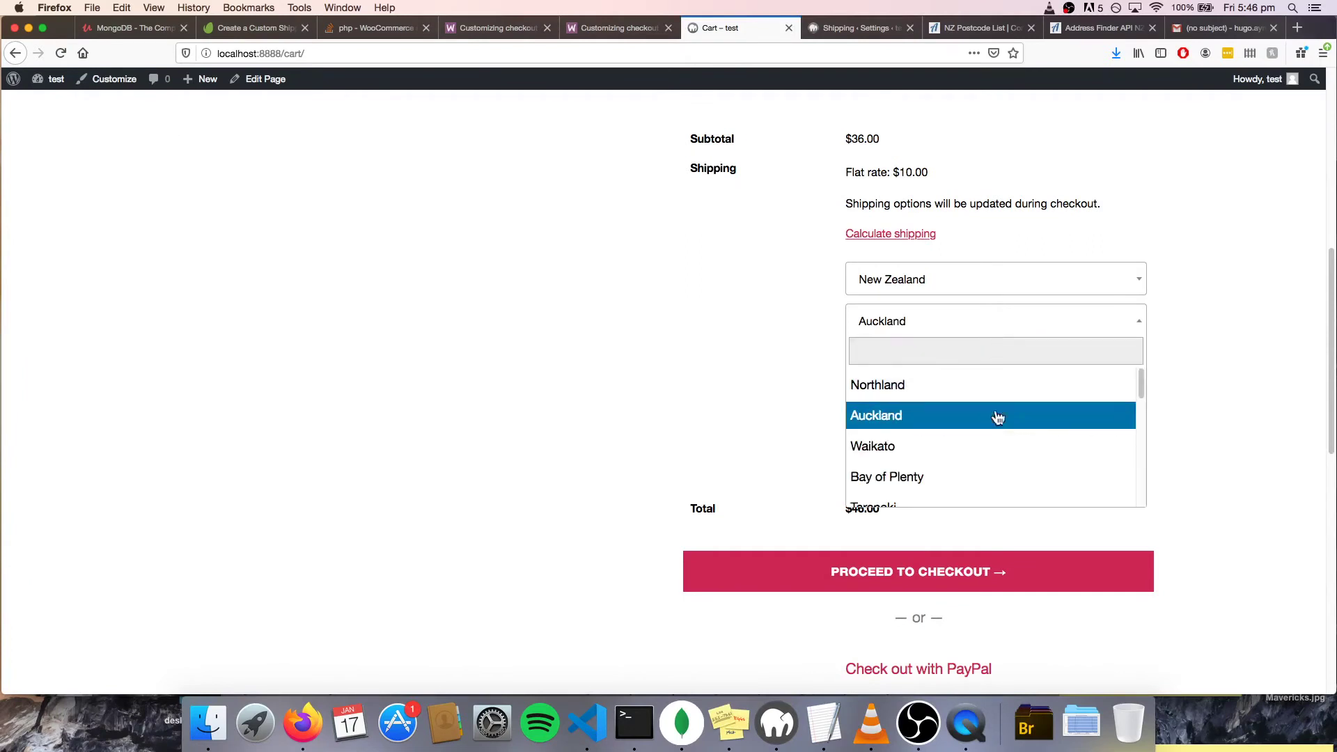
scroll(988, 433, down, 6)
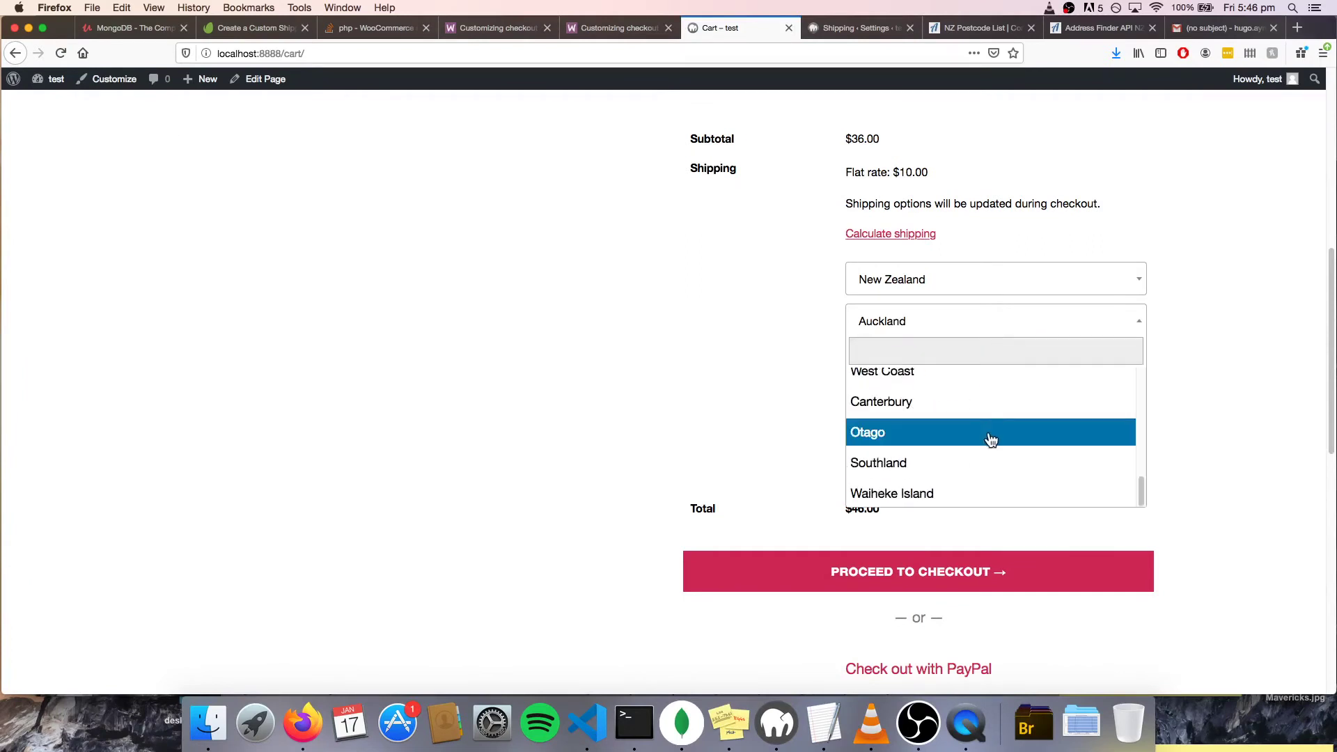
click(975, 494)
click(917, 467)
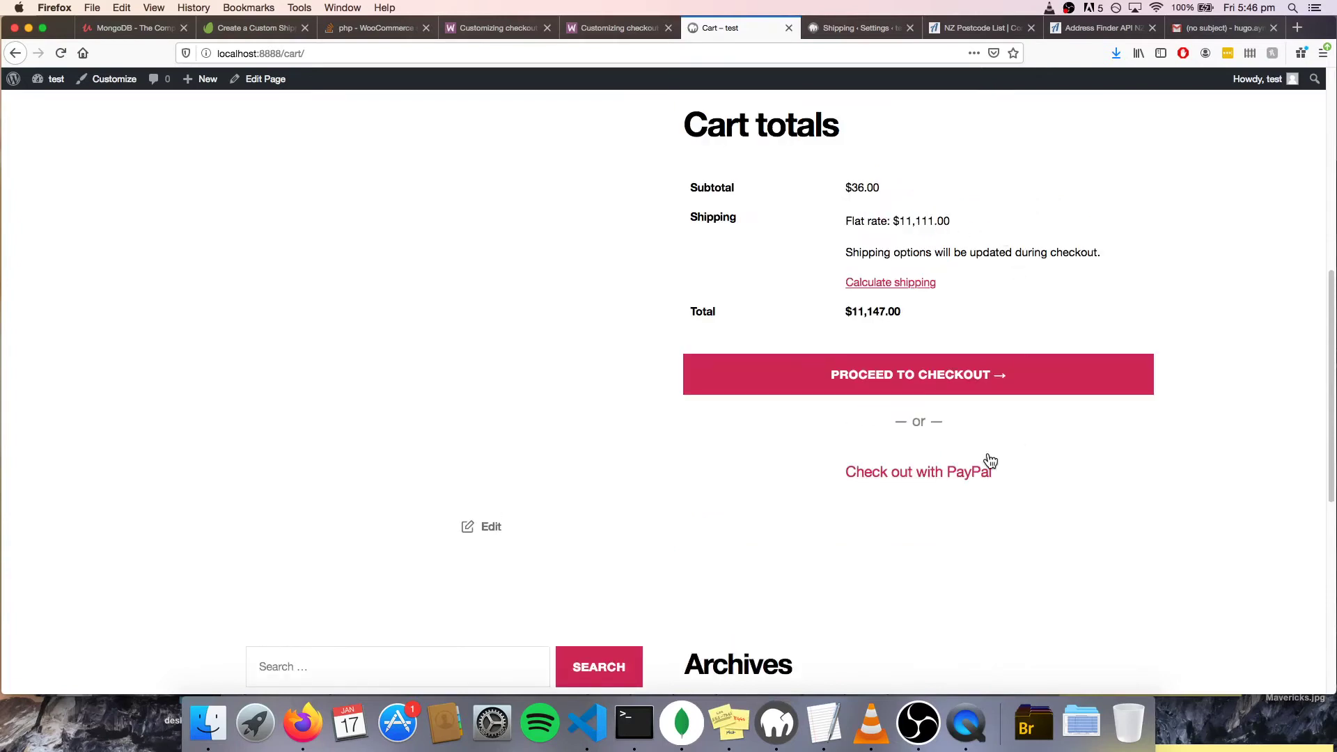
Check the North Island zone's regions in the shipping settings, and recalculate the cart's shipping for Bay of Plenty.
click(919, 283)
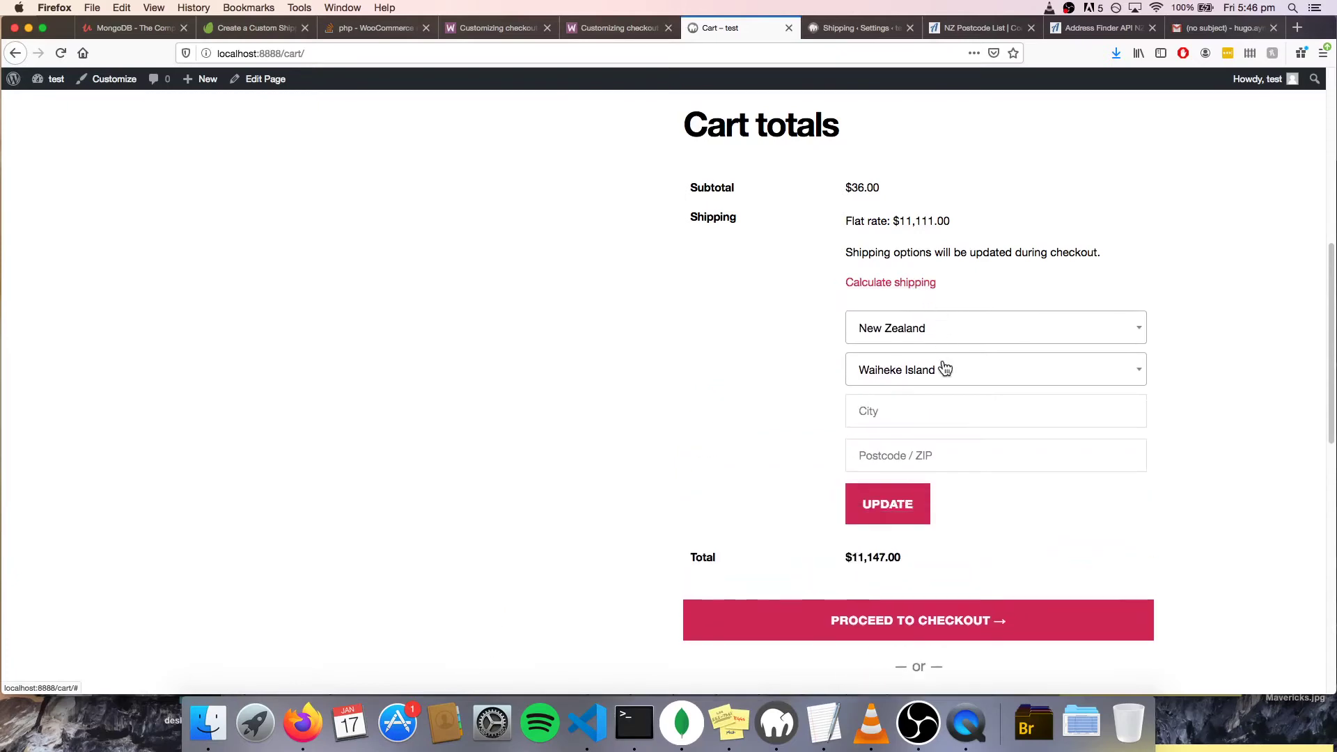
click(864, 28)
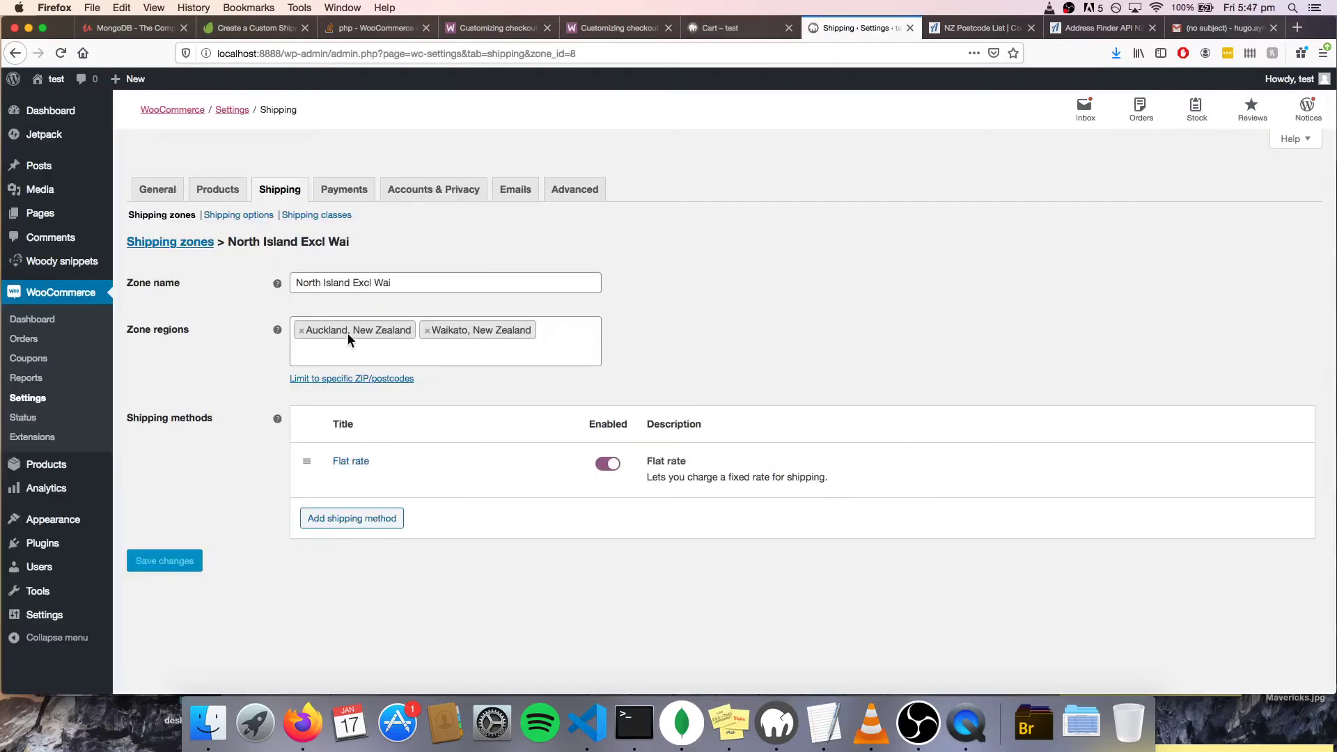
click(721, 28)
click(931, 371)
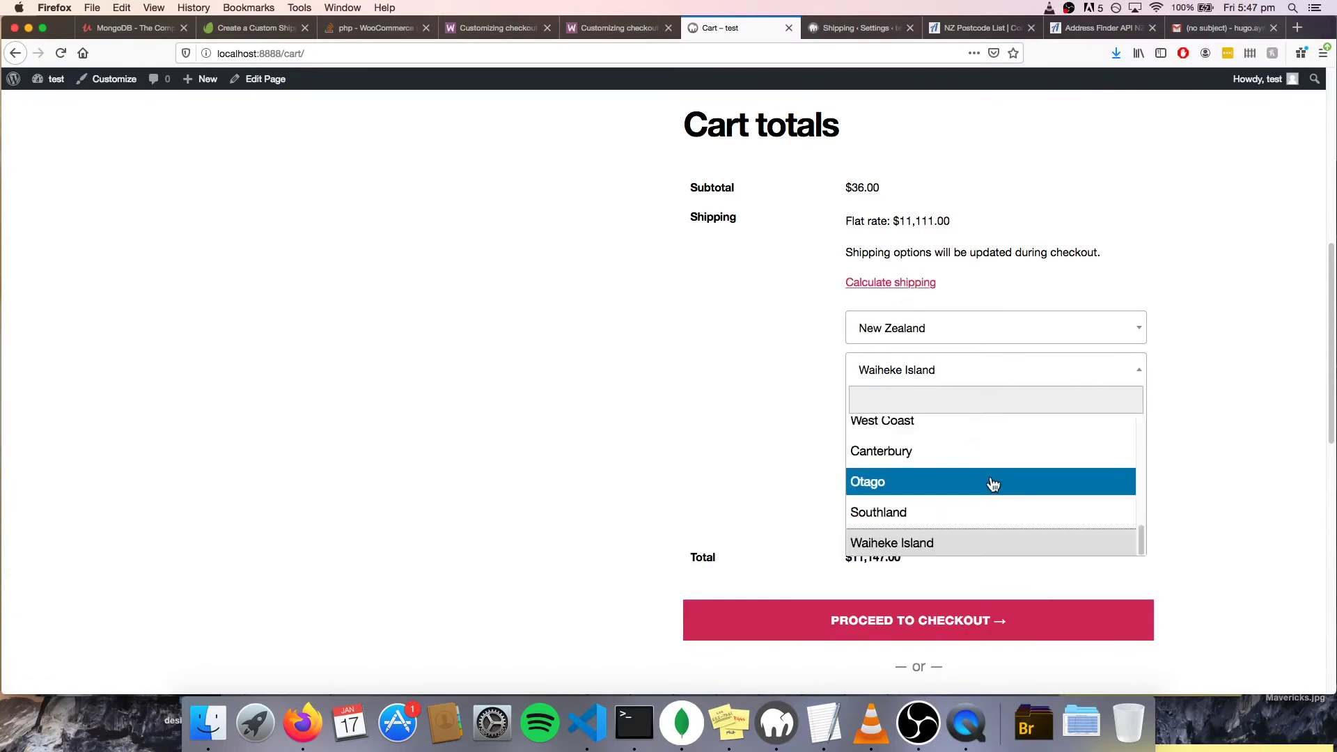
scroll(991, 480, up, 10)
scroll(975, 481, down, 1)
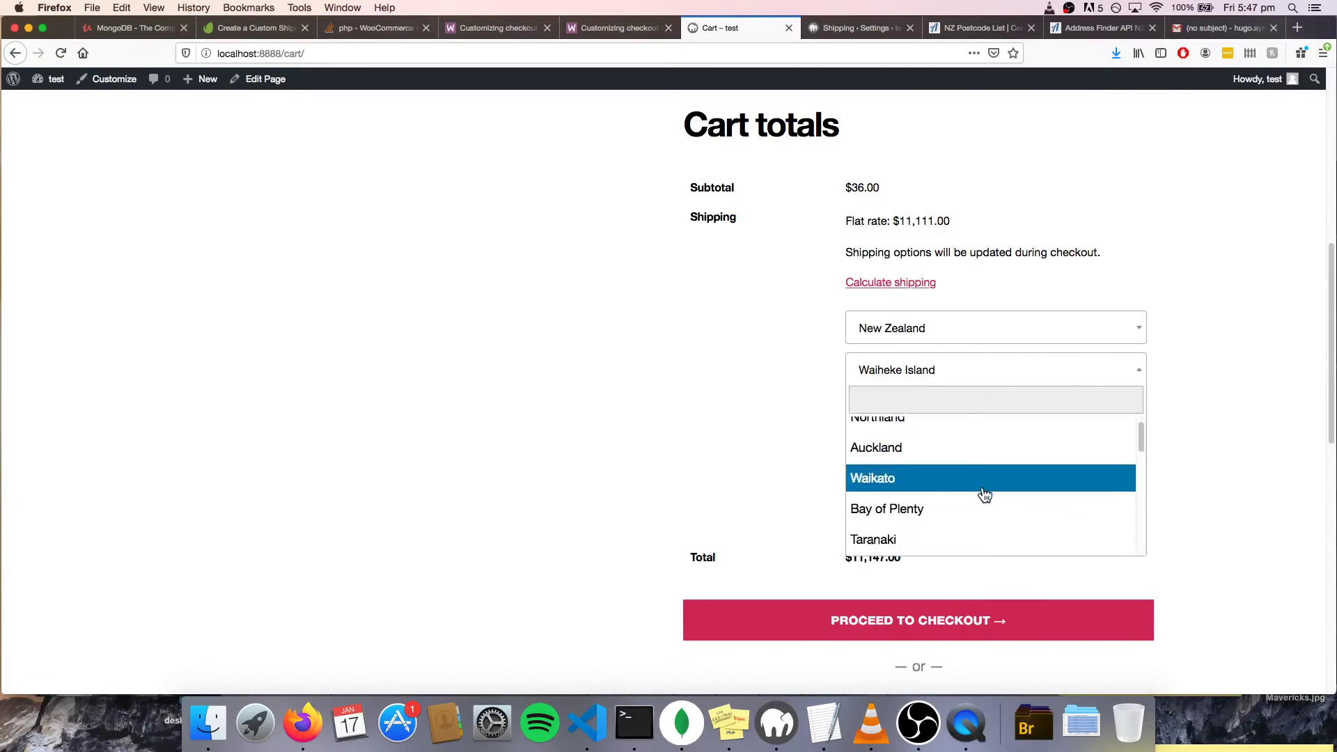
click(973, 498)
click(914, 518)
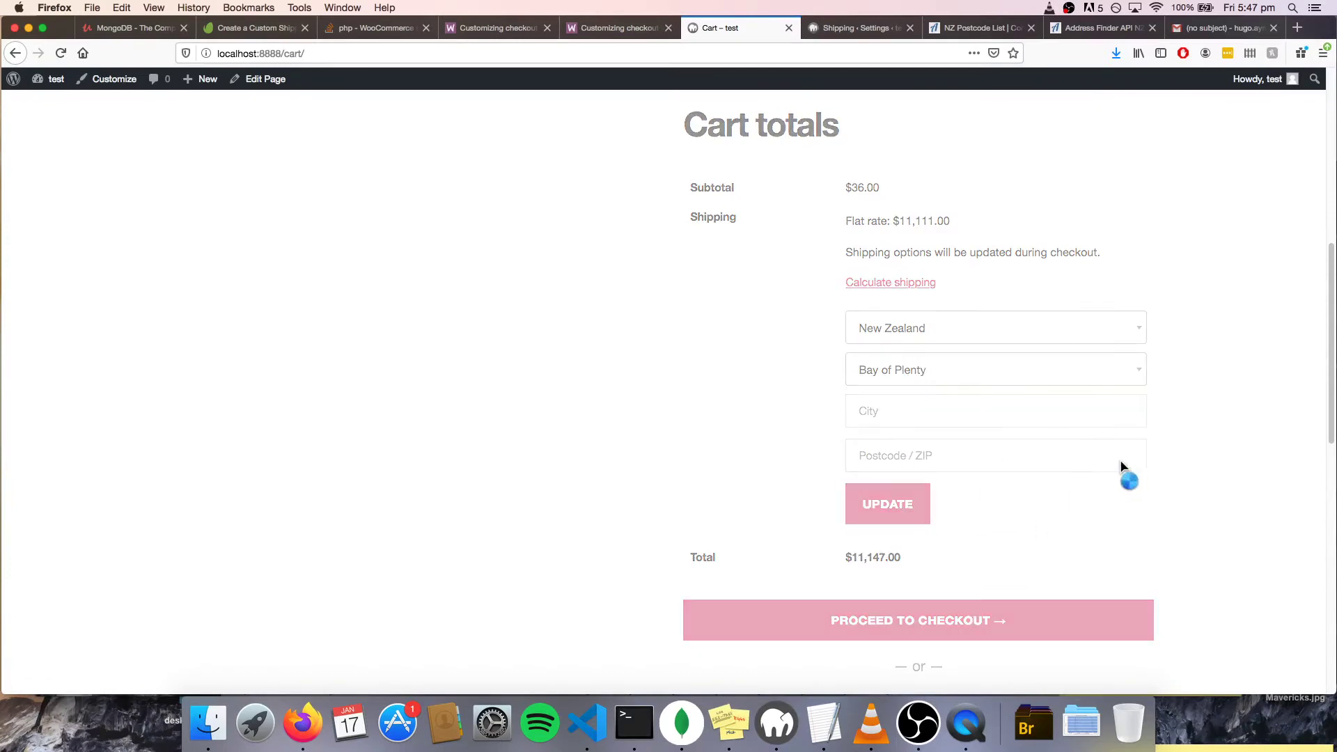
drag(852, 216, 1078, 217)
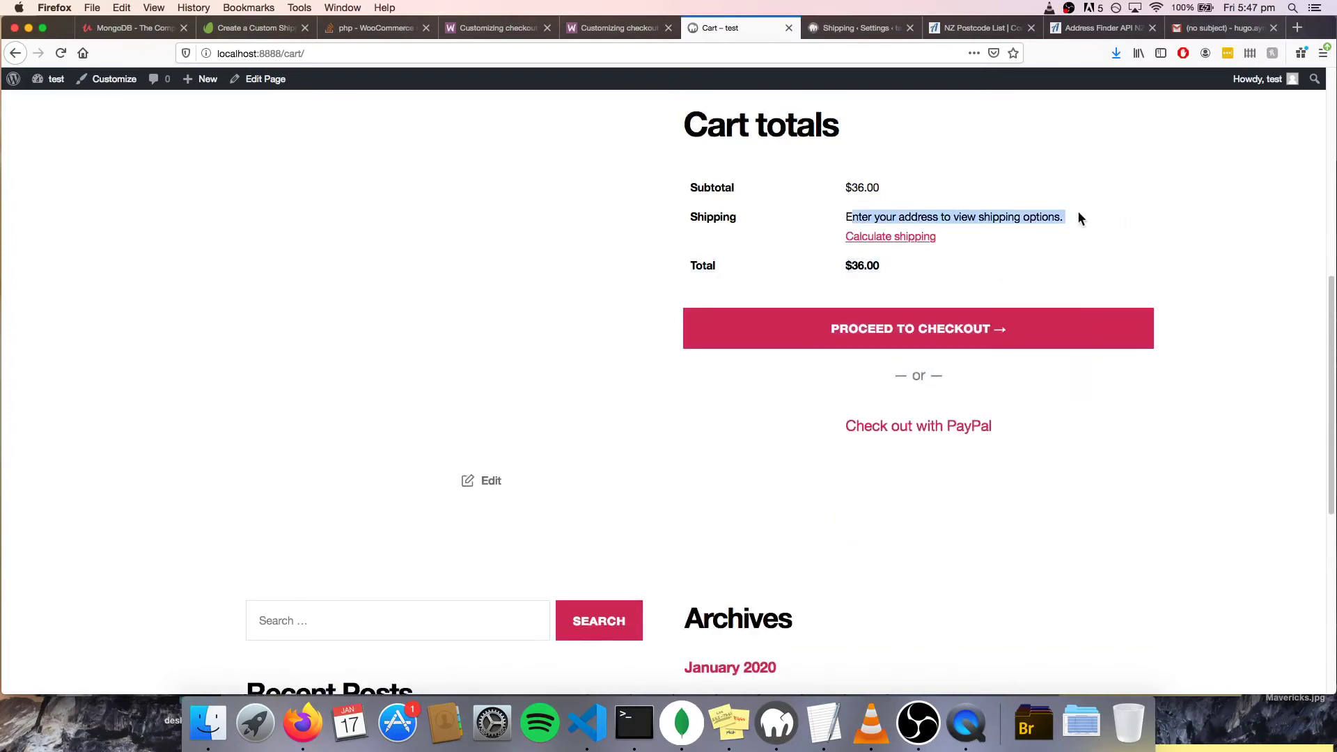
Proceed from the cart to checkout and review the billing form and the order's shipping line.
click(902, 333)
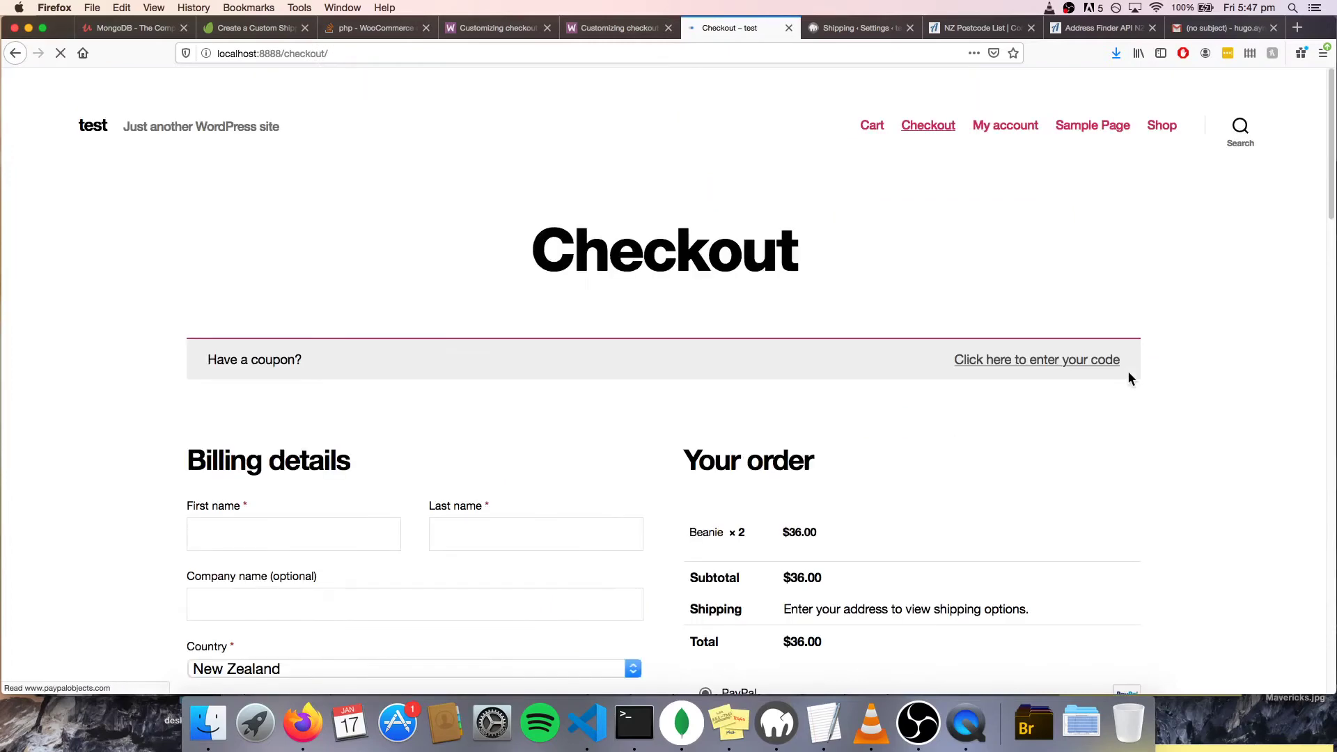
scroll(803, 452, down, 5)
scroll(803, 452, down, 1)
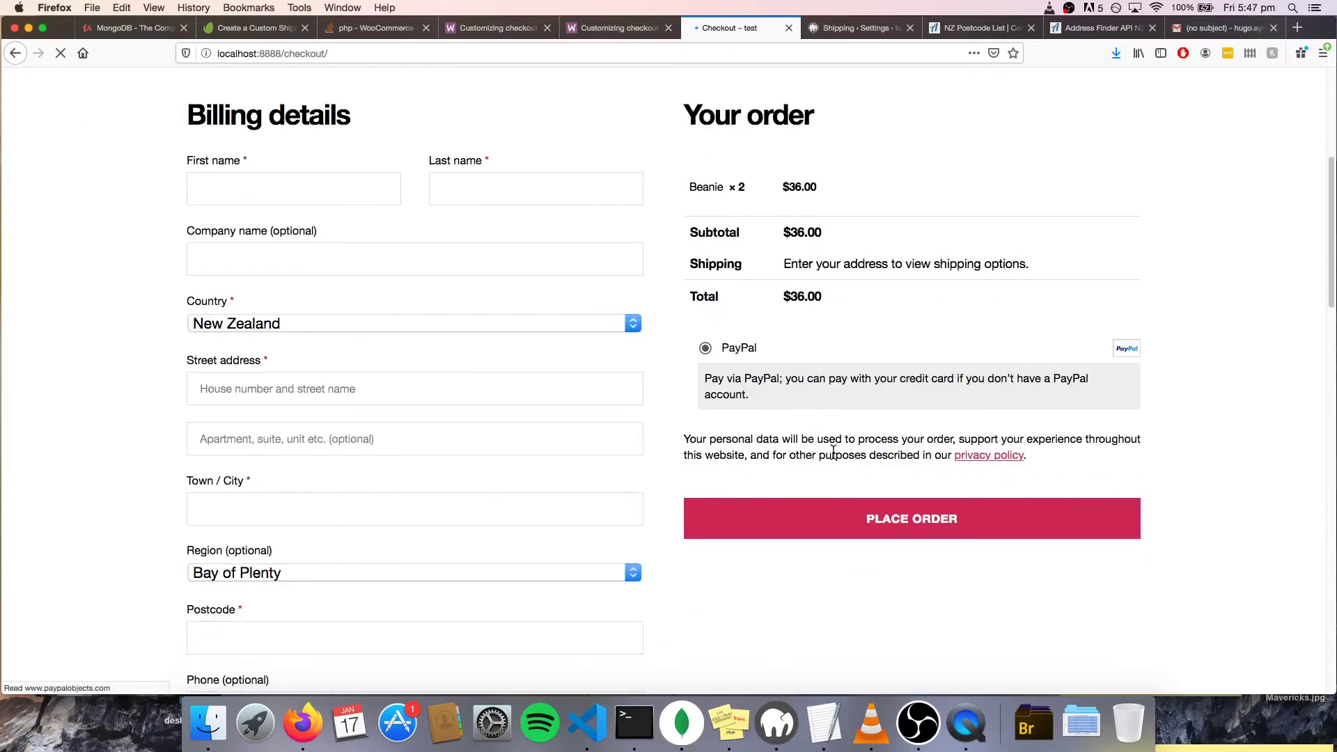
scroll(833, 452, up, 10)
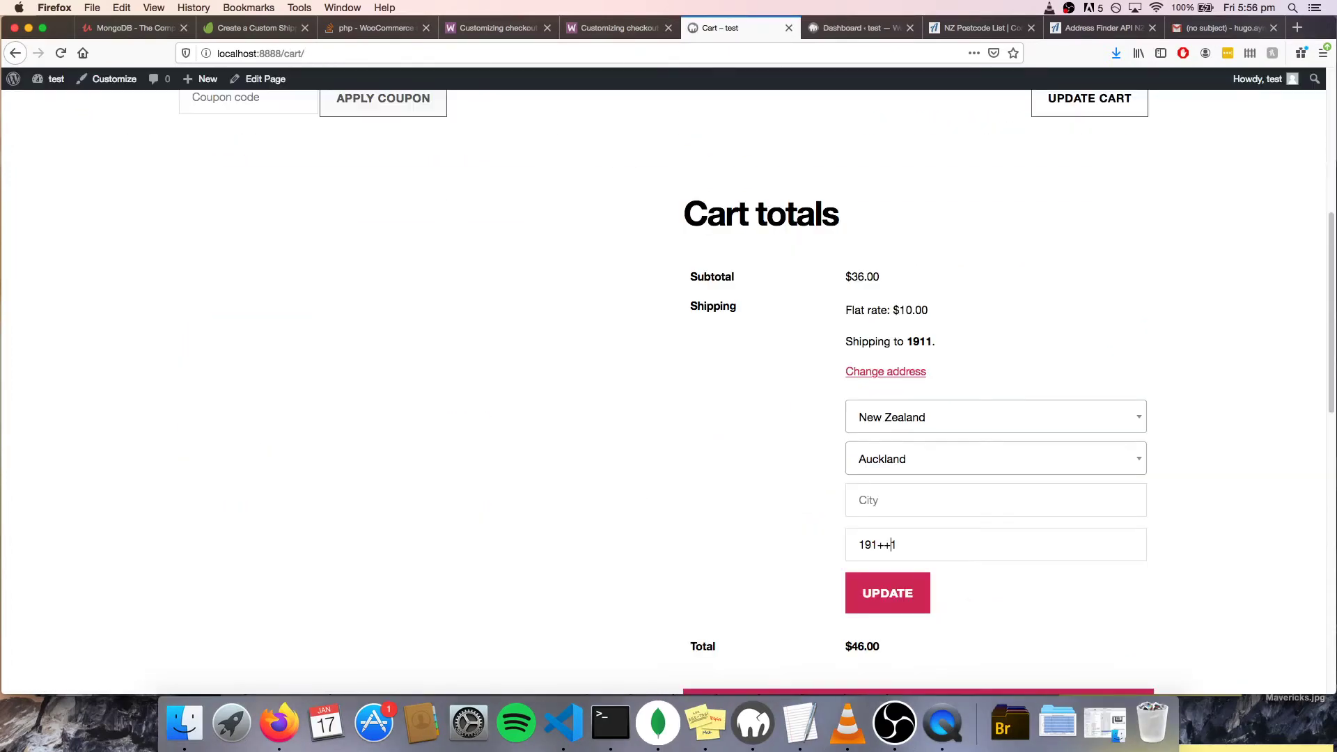
Return to the WordPress admin and open the existing PHP snippet in Woody snippets for editing.
scroll(773, 490, down, 5)
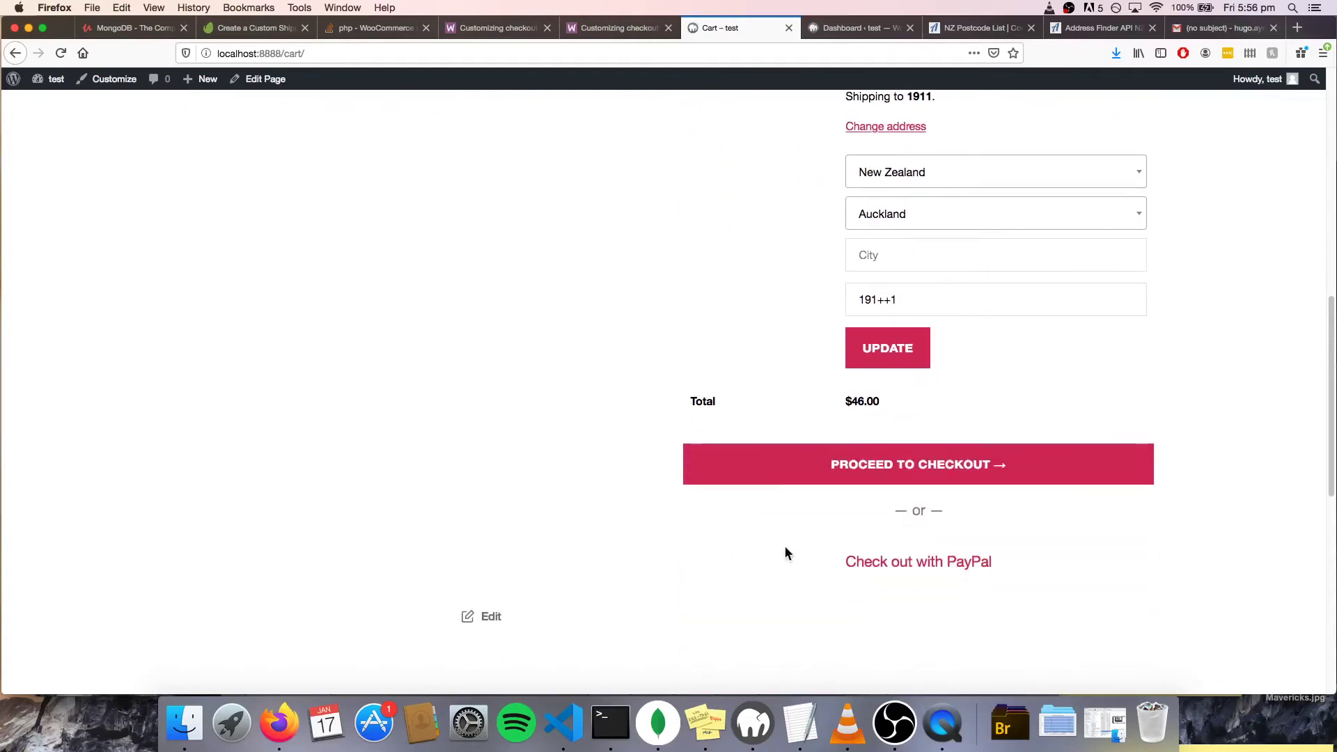
click(845, 27)
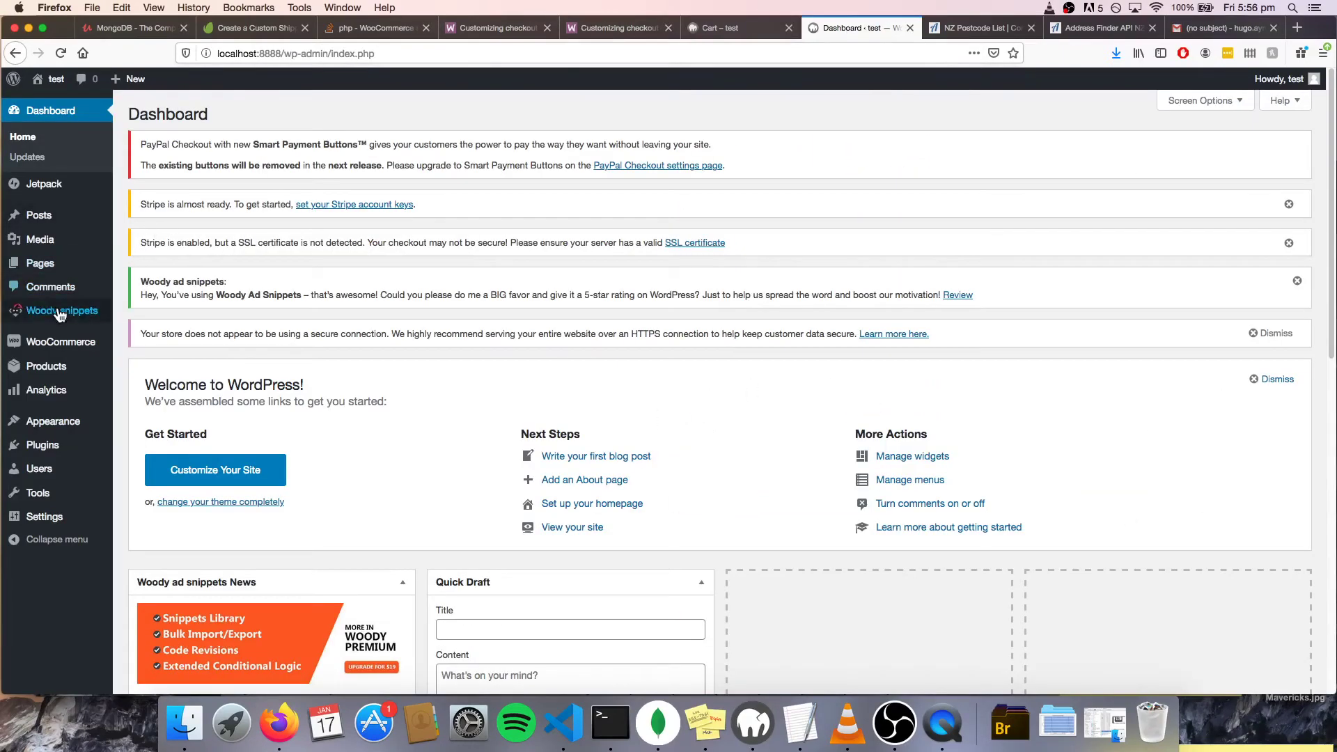
mouse_move(60, 315)
click(143, 314)
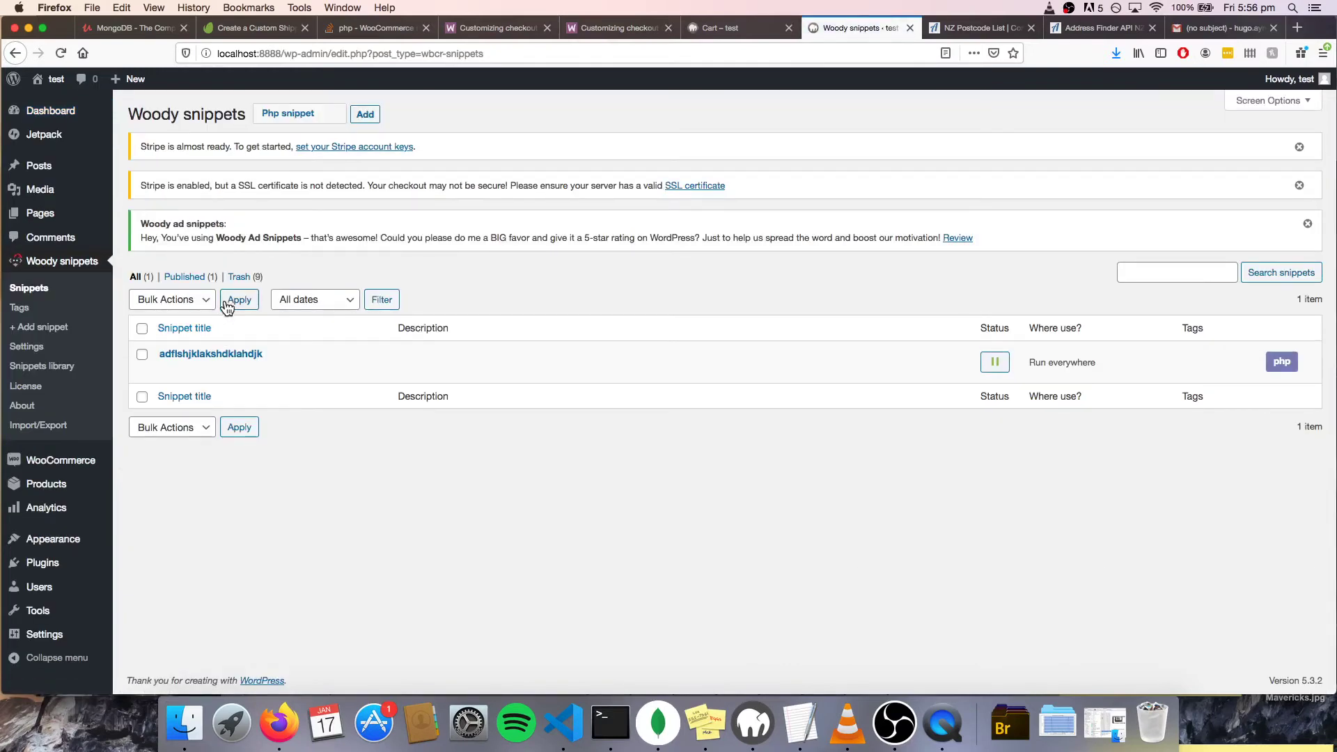
click(167, 370)
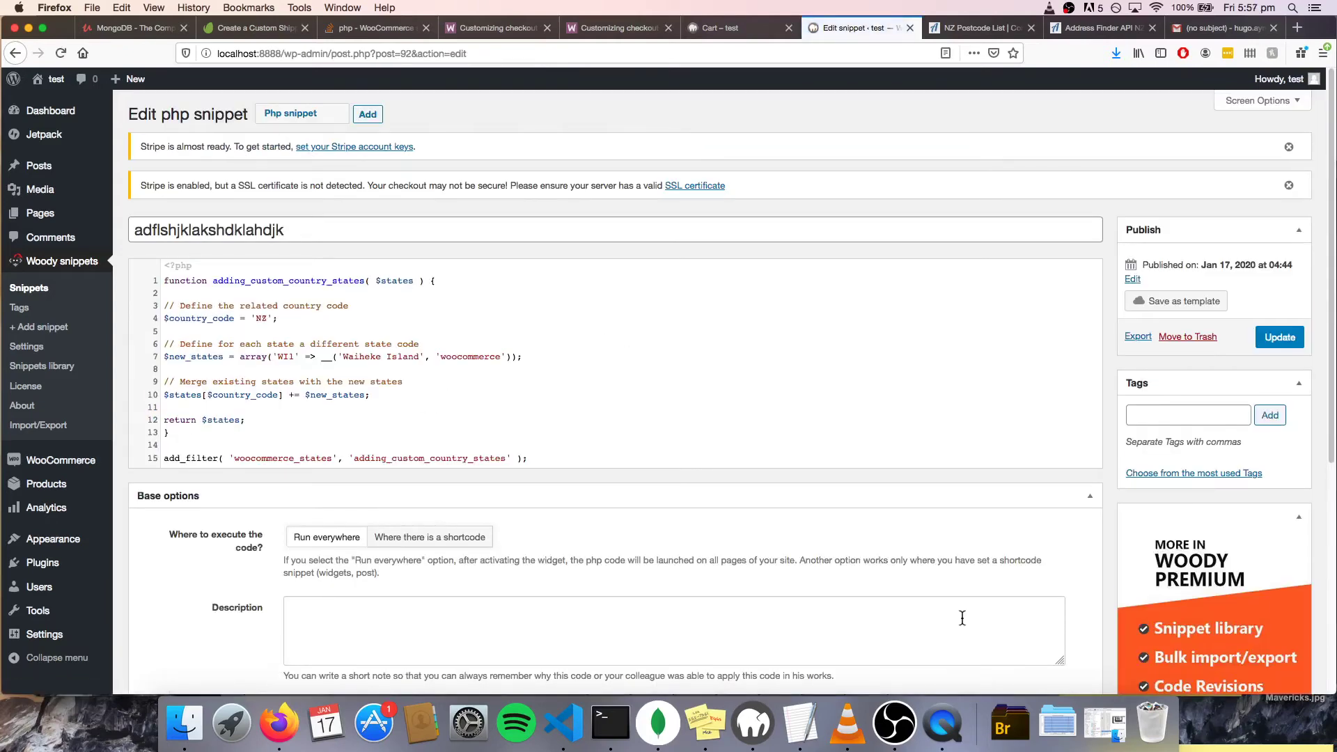
Copy all the code from the TextEdit document and replace the snippet's entire code with it.
click(799, 723)
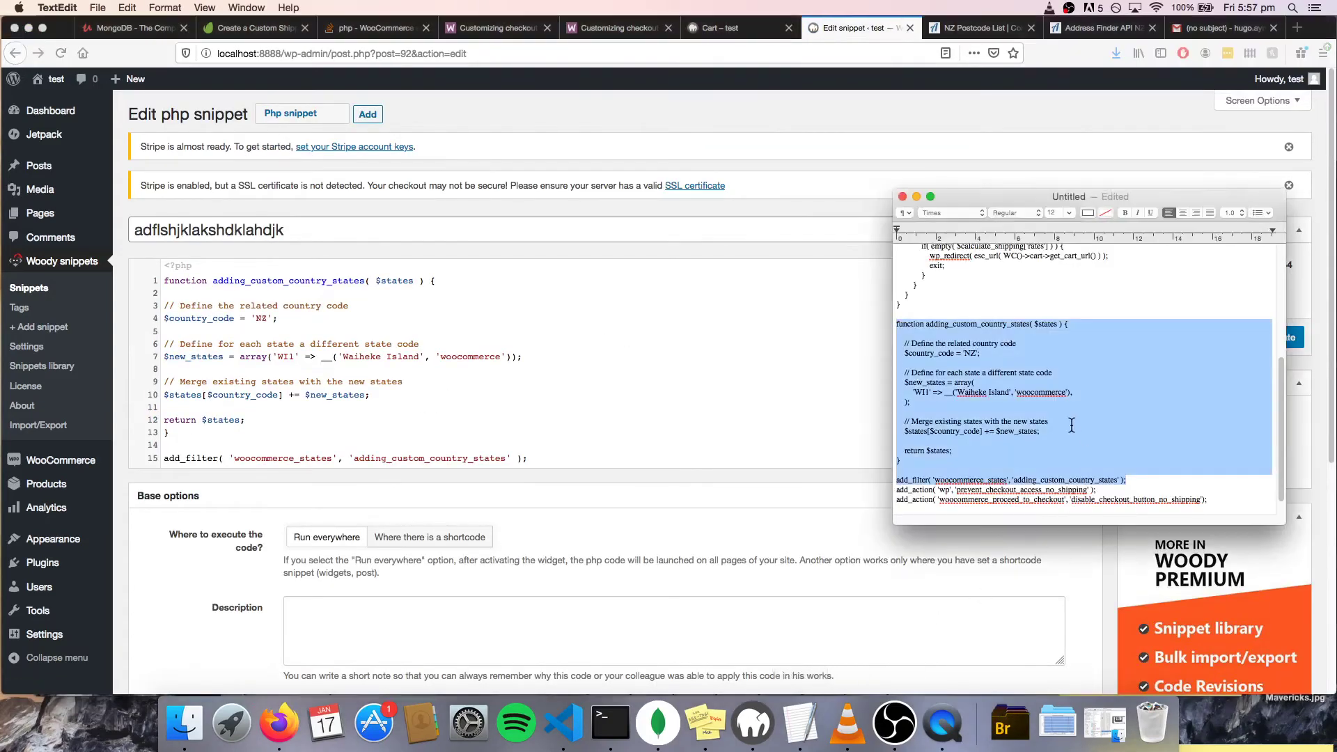
drag(1213, 504, 870, 223)
key(super+c)
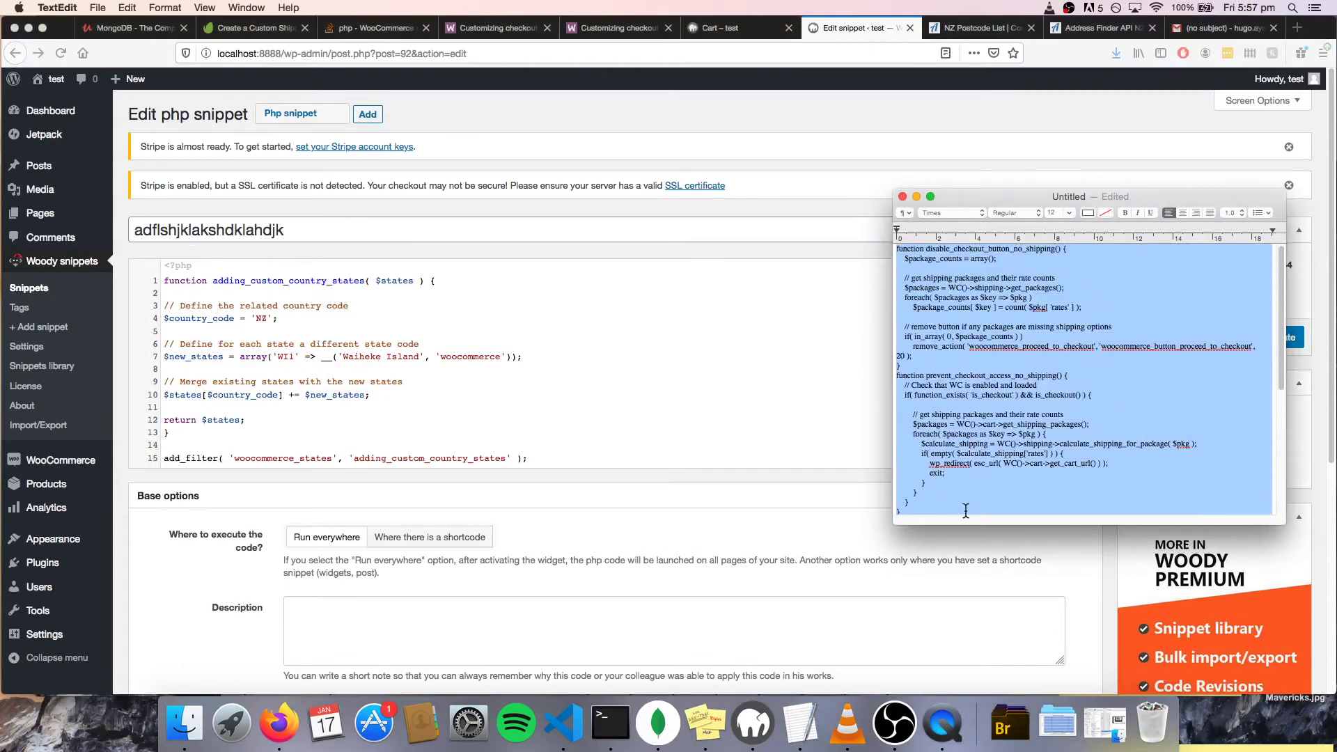
click(251, 319)
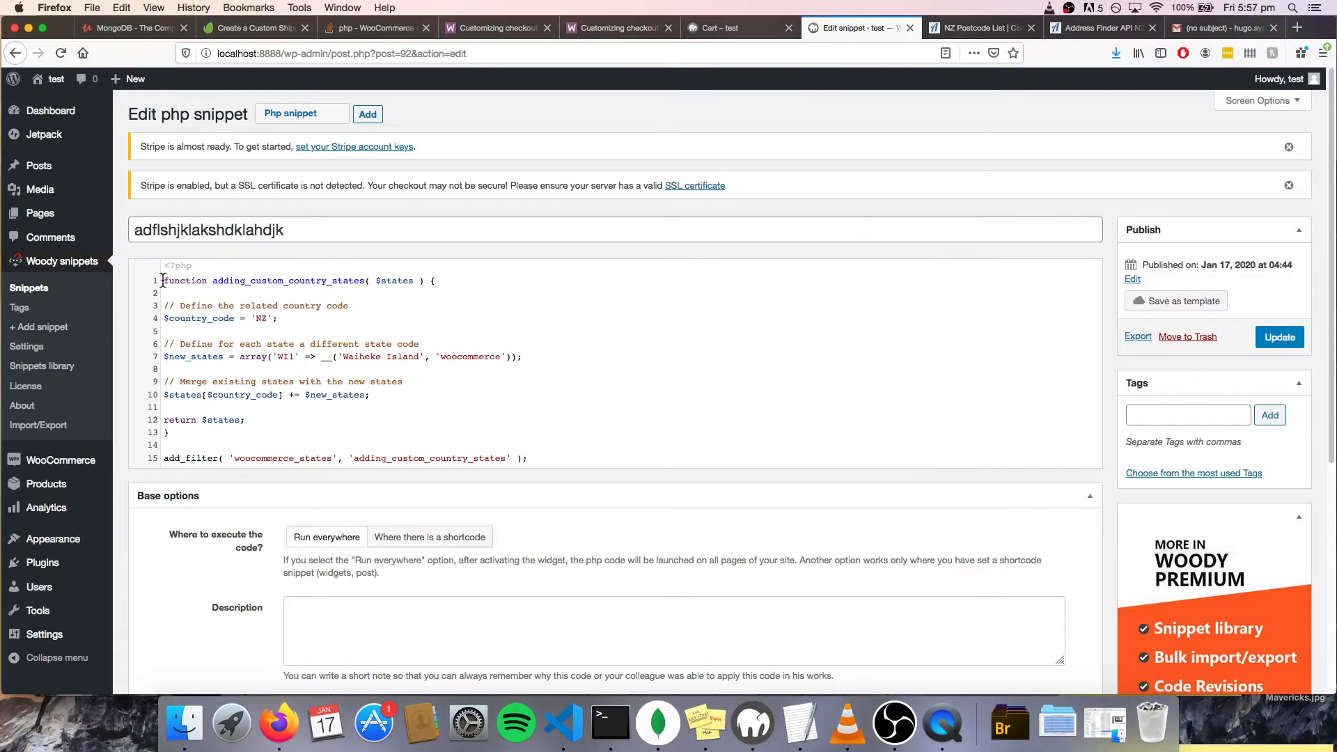
drag(162, 281, 603, 463)
key(super+v)
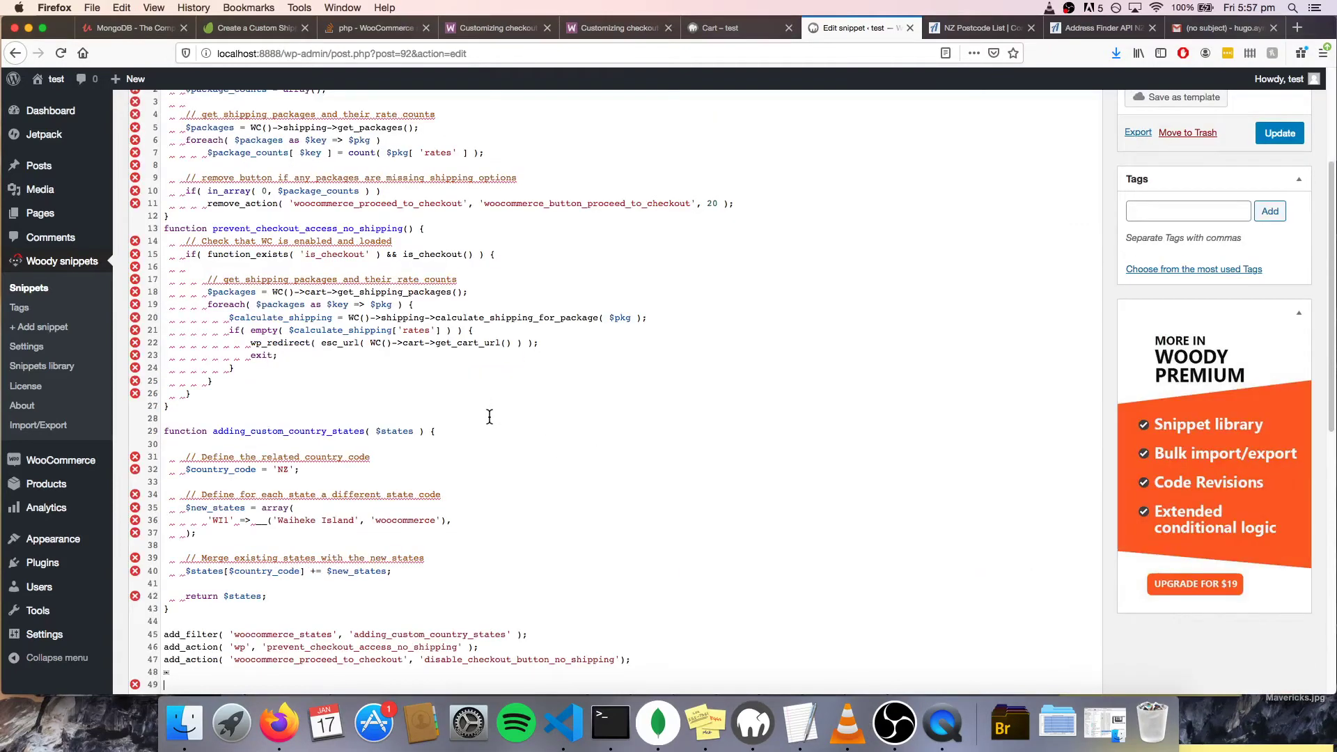
Remove the stray character before the "remove button if any packages are missing shipping options" comment and save the snippet.
scroll(489, 417, up, 3)
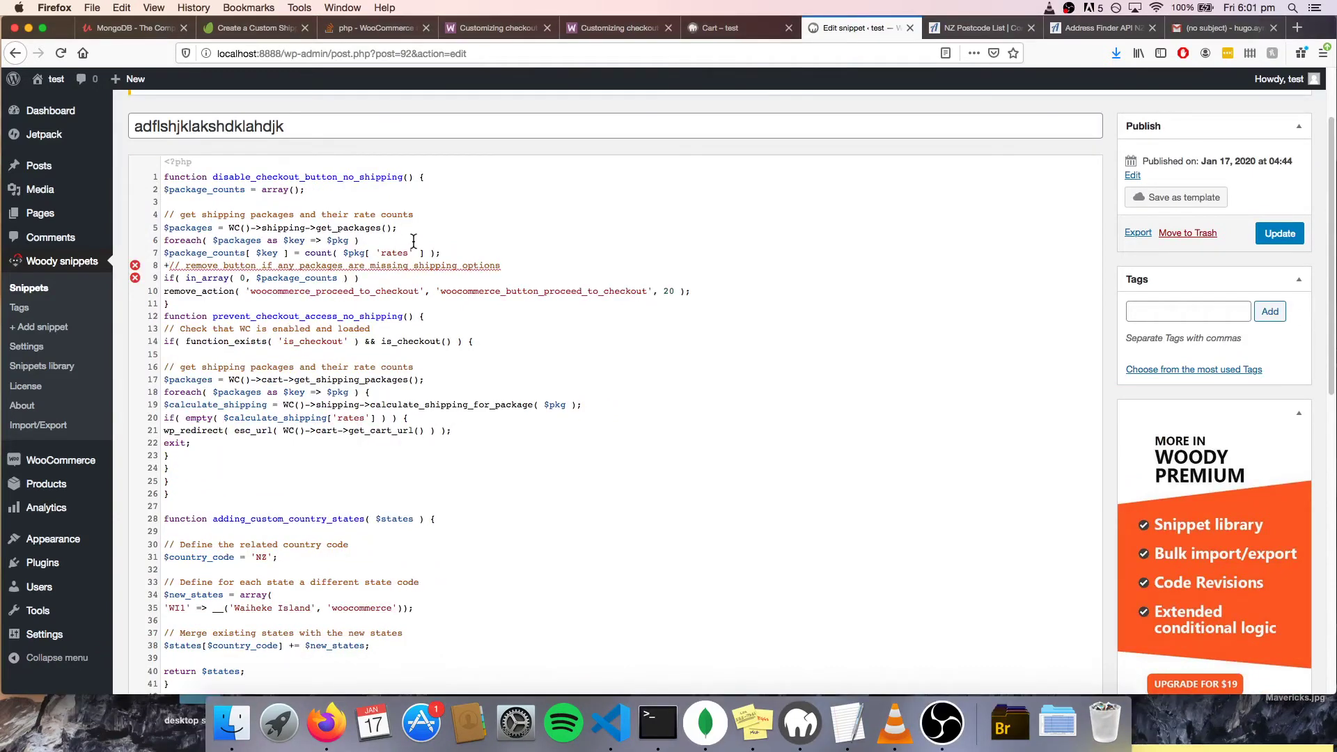
key(BackSpace)
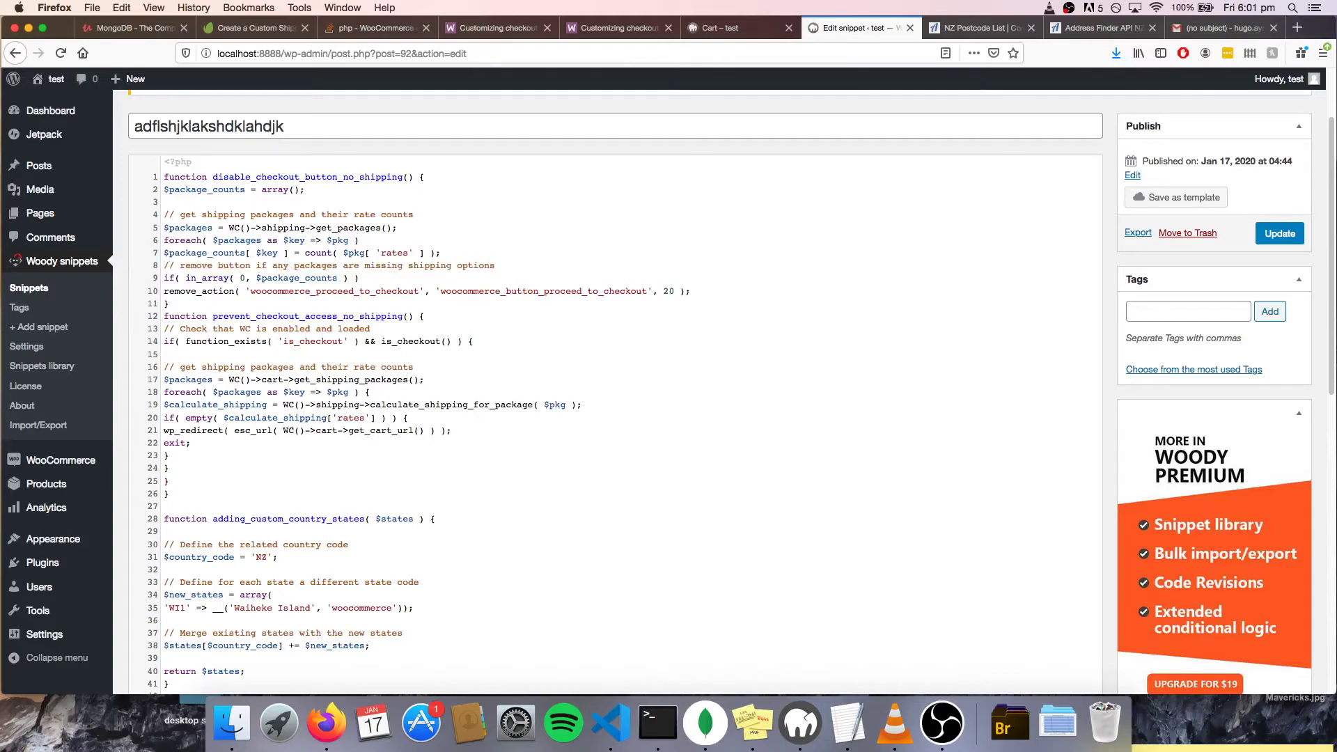
click(1280, 233)
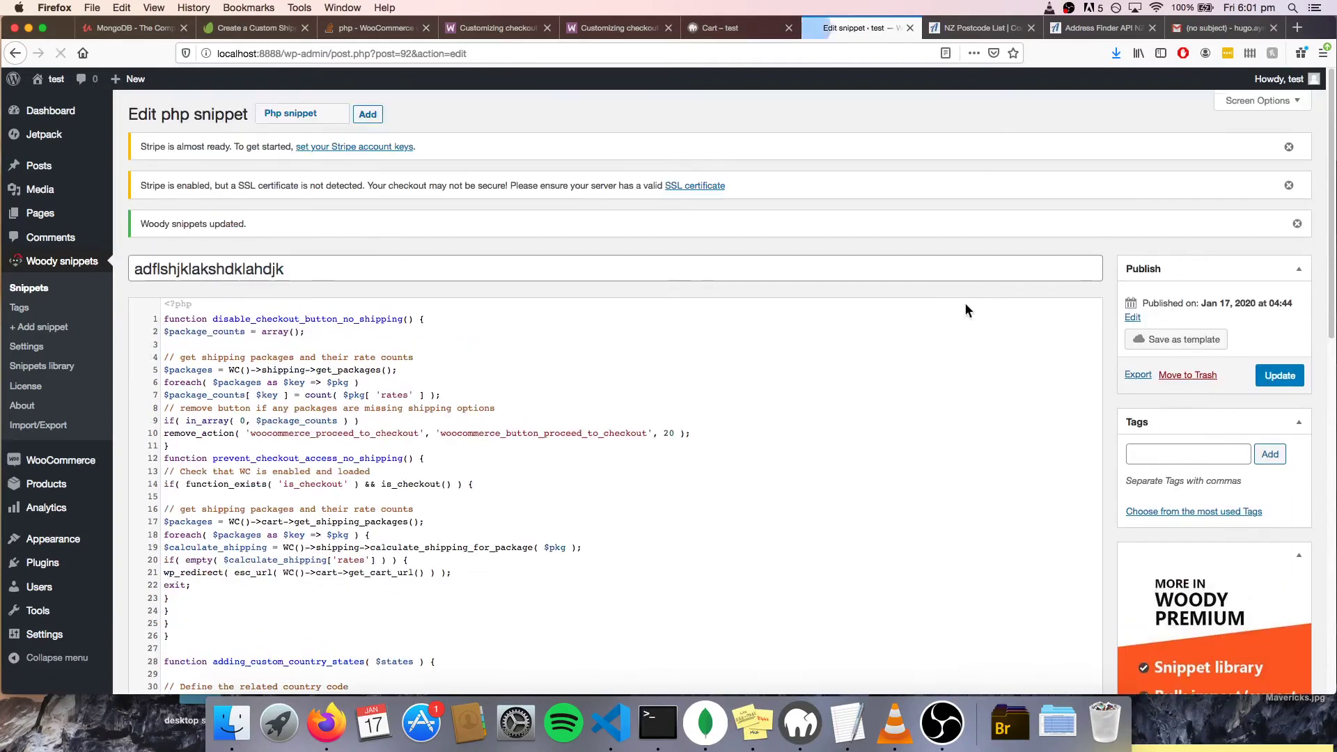
Reload the cart page, expand its shipping address form and clear the postcode.
click(749, 27)
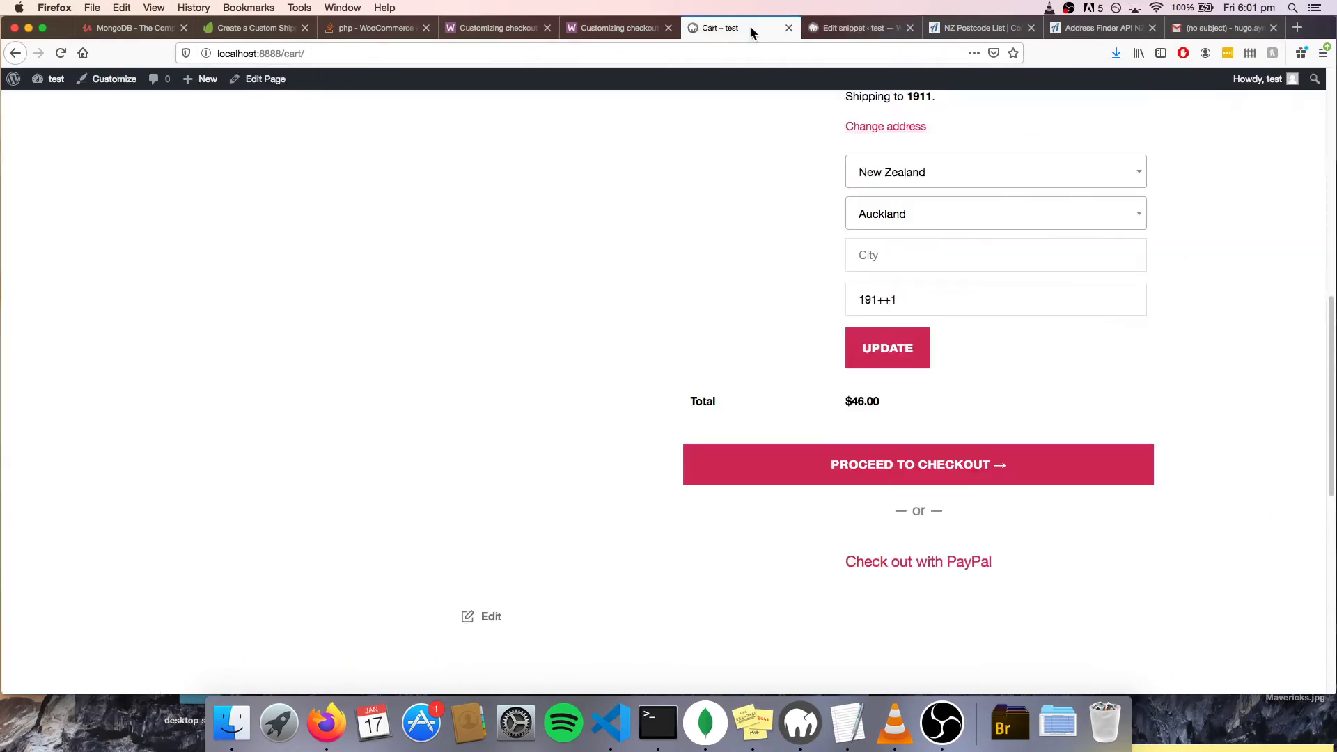
scroll(661, 341, up, 4)
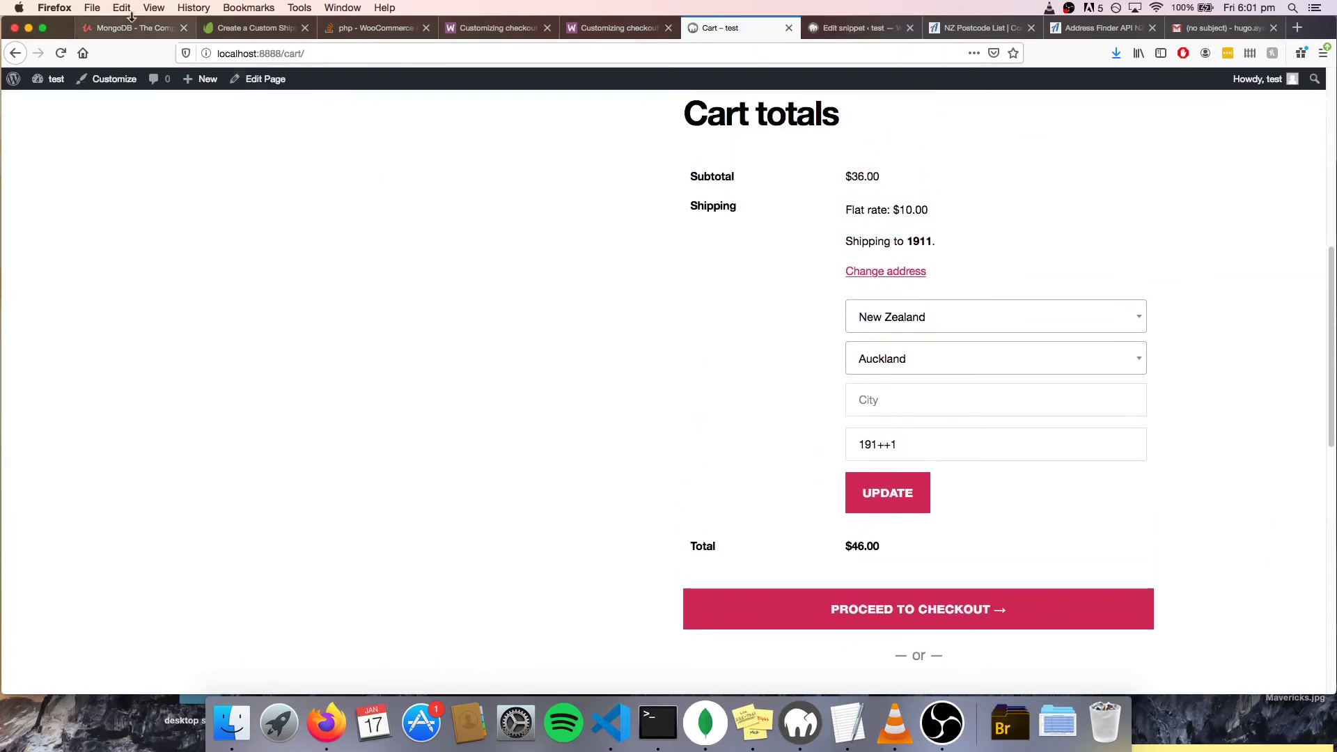
click(57, 57)
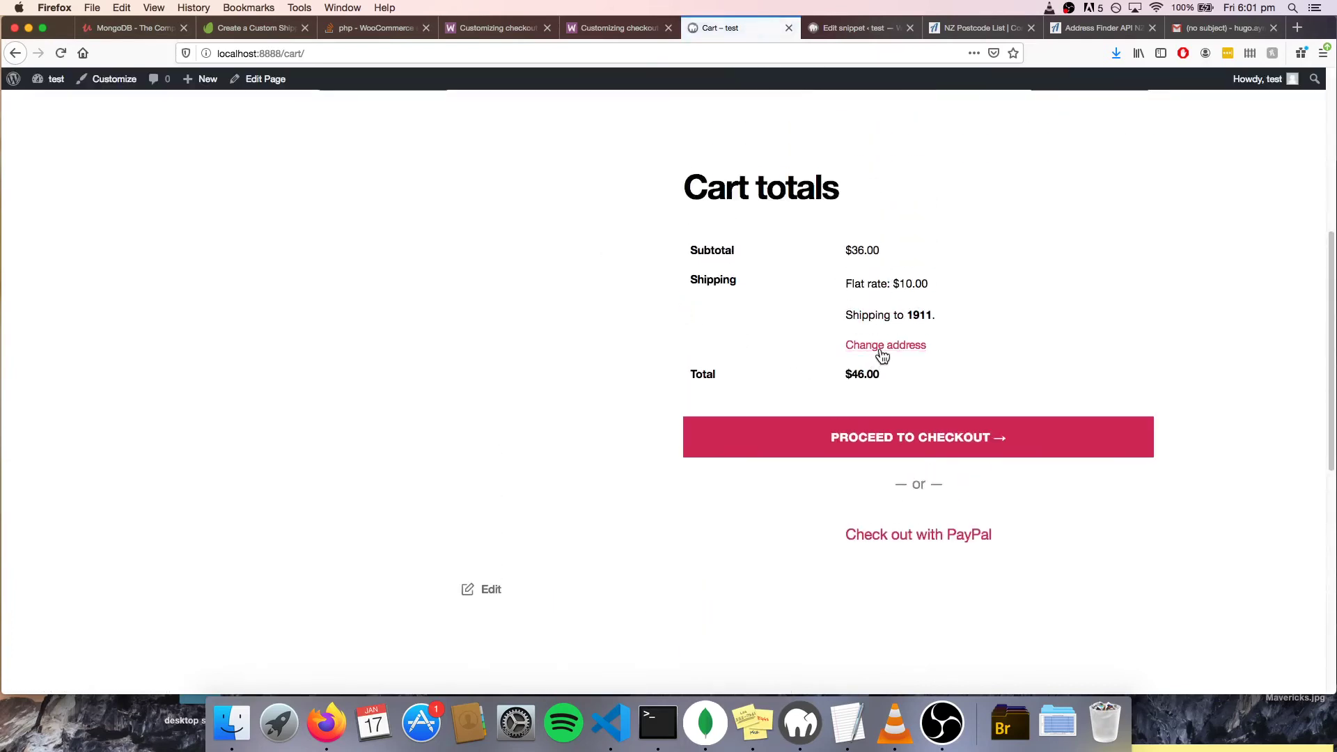
click(882, 356)
drag(907, 516, 795, 498)
key(BackSpace)
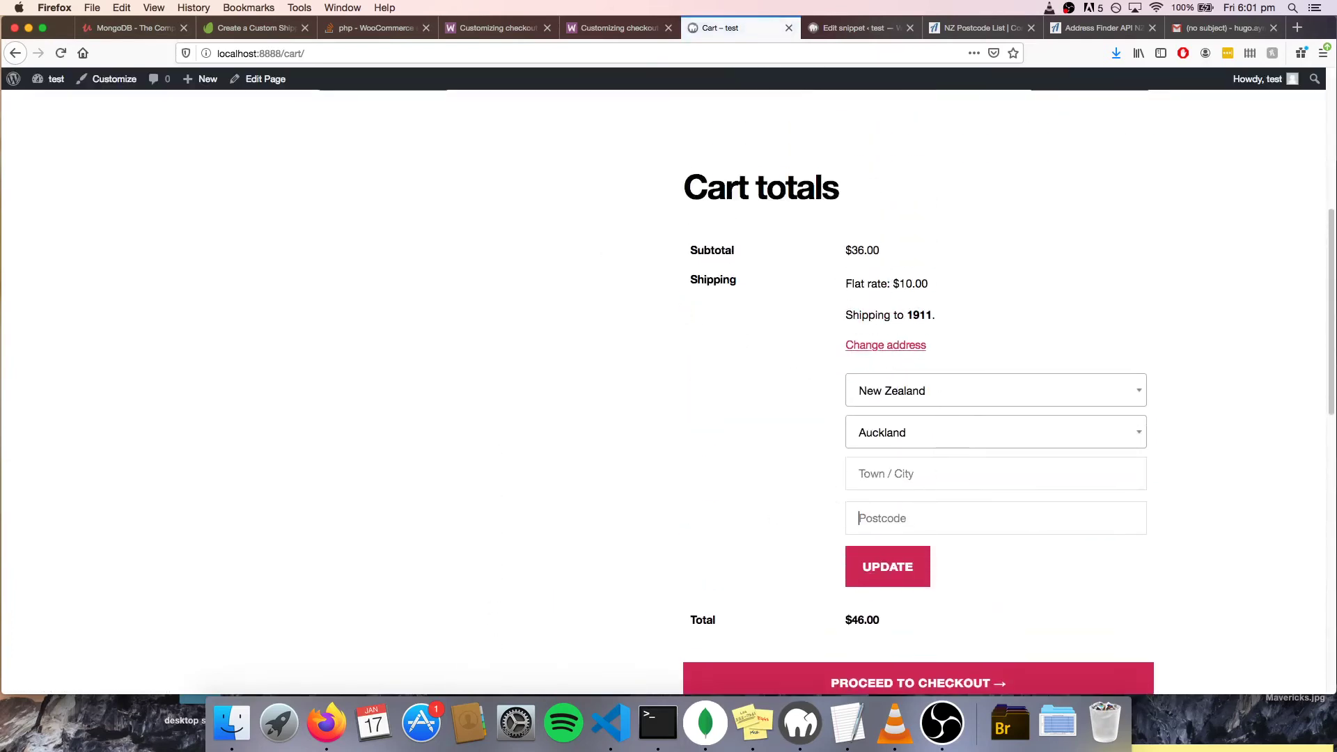
Set the cart's shipping region to Wellington and recalculate the shipping.
click(949, 432)
scroll(750, 453, down, 2)
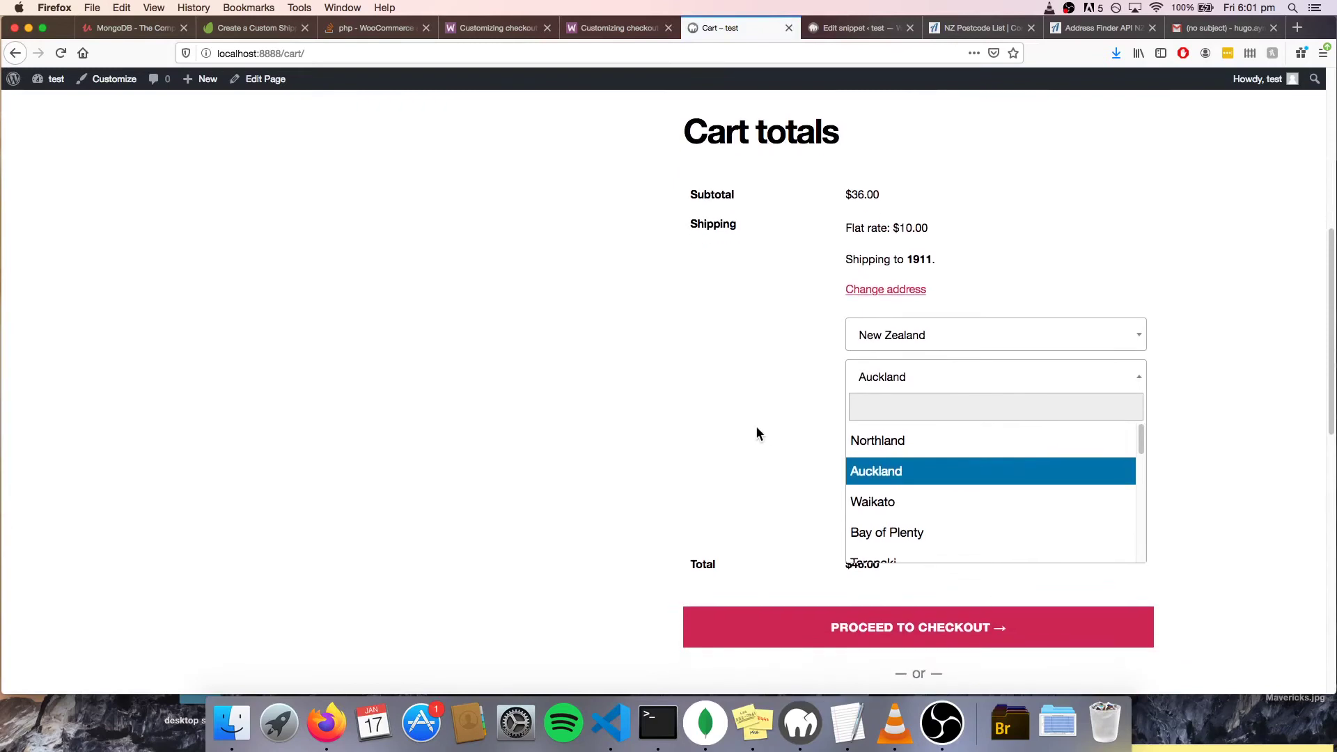
scroll(975, 481, down, 3)
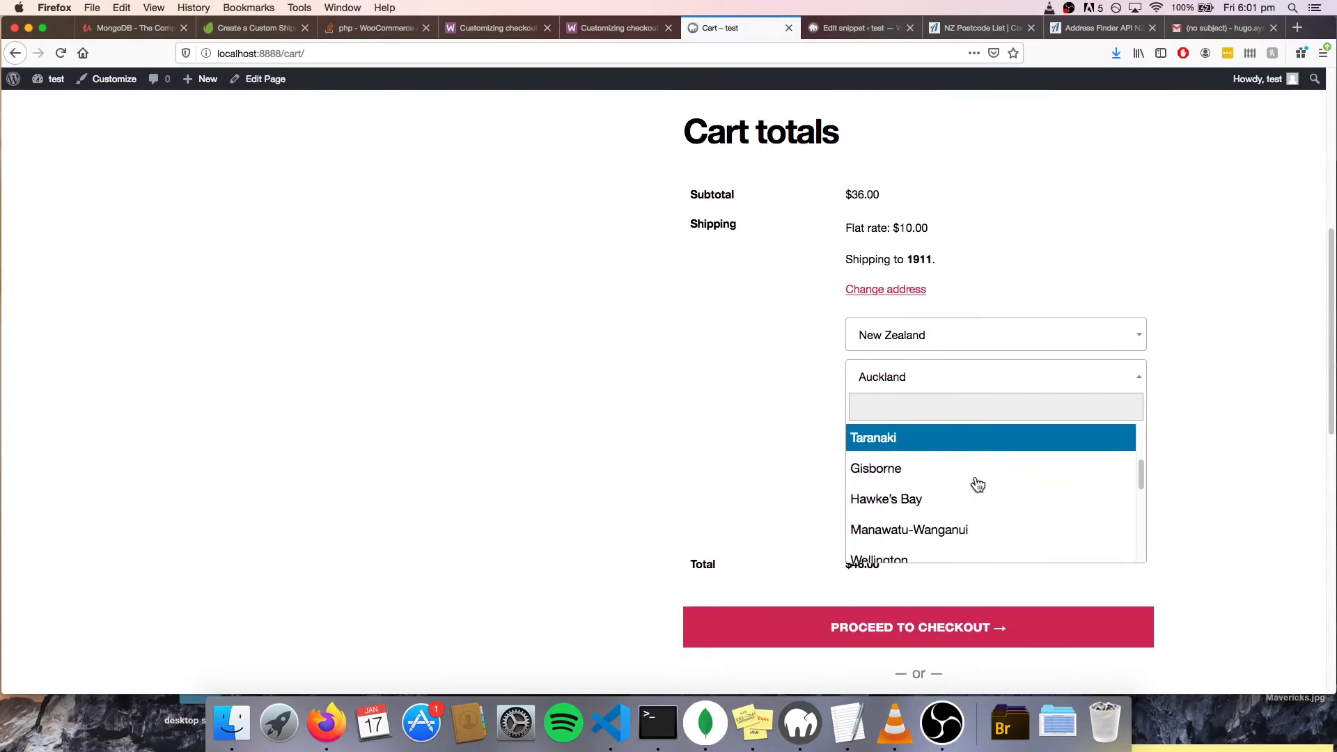
scroll(978, 484, down, 2)
click(955, 516)
click(887, 511)
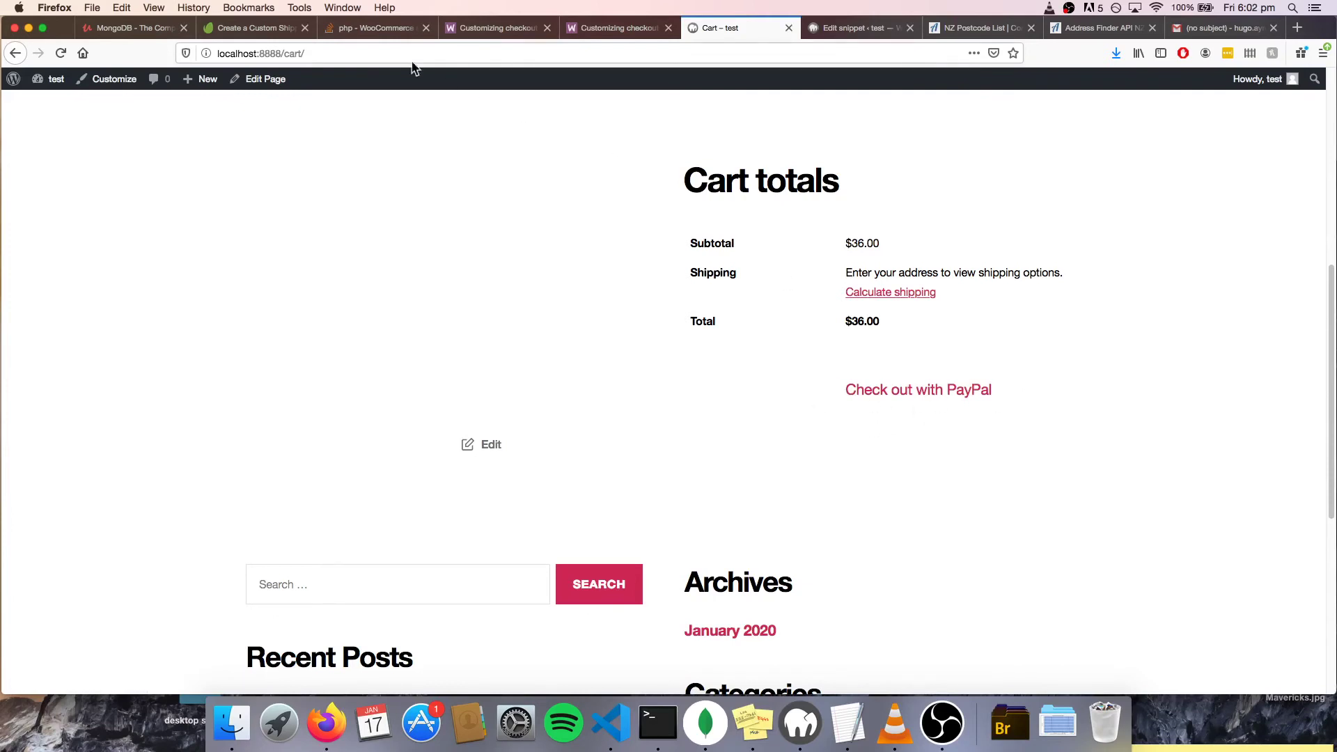
Try to reach the checkout page directly by its address, localhost:8888/checkout.
click(344, 52)
click(382, 59)
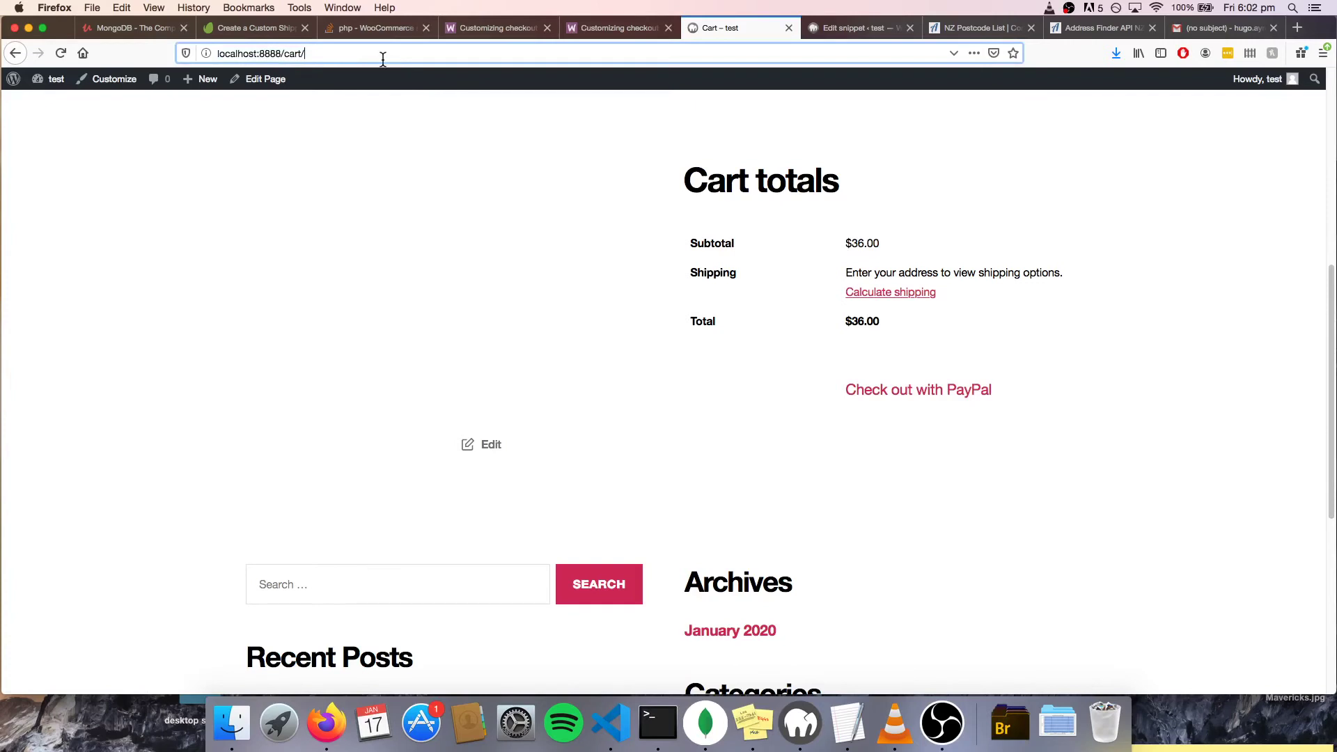
key(BackSpace)
key(BackSpace)
key(BackSpace)
key(BackSpace)
key(BackSpace)
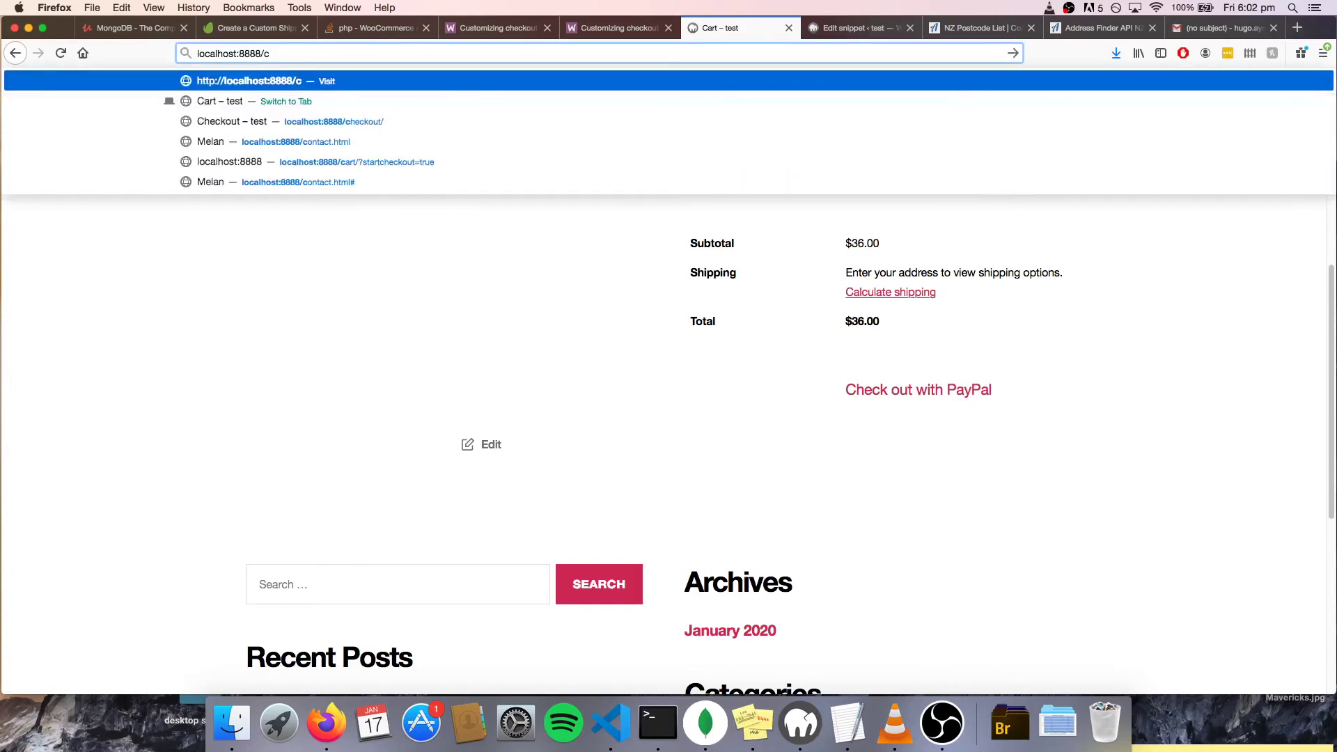
text(checkout)
key(Return)
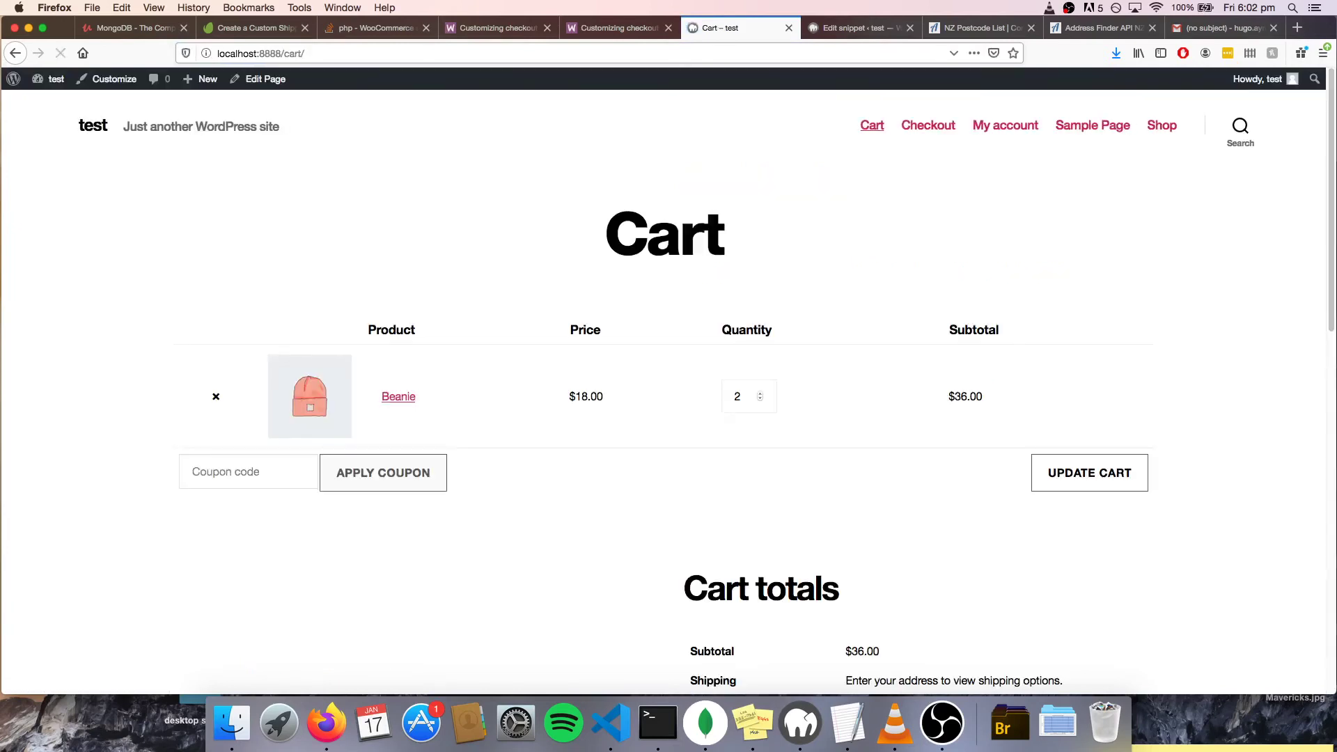
In the cart's shipping calculator, choose Auckland as the region and enter 1111 as the postcode.
scroll(729, 430, down, 5)
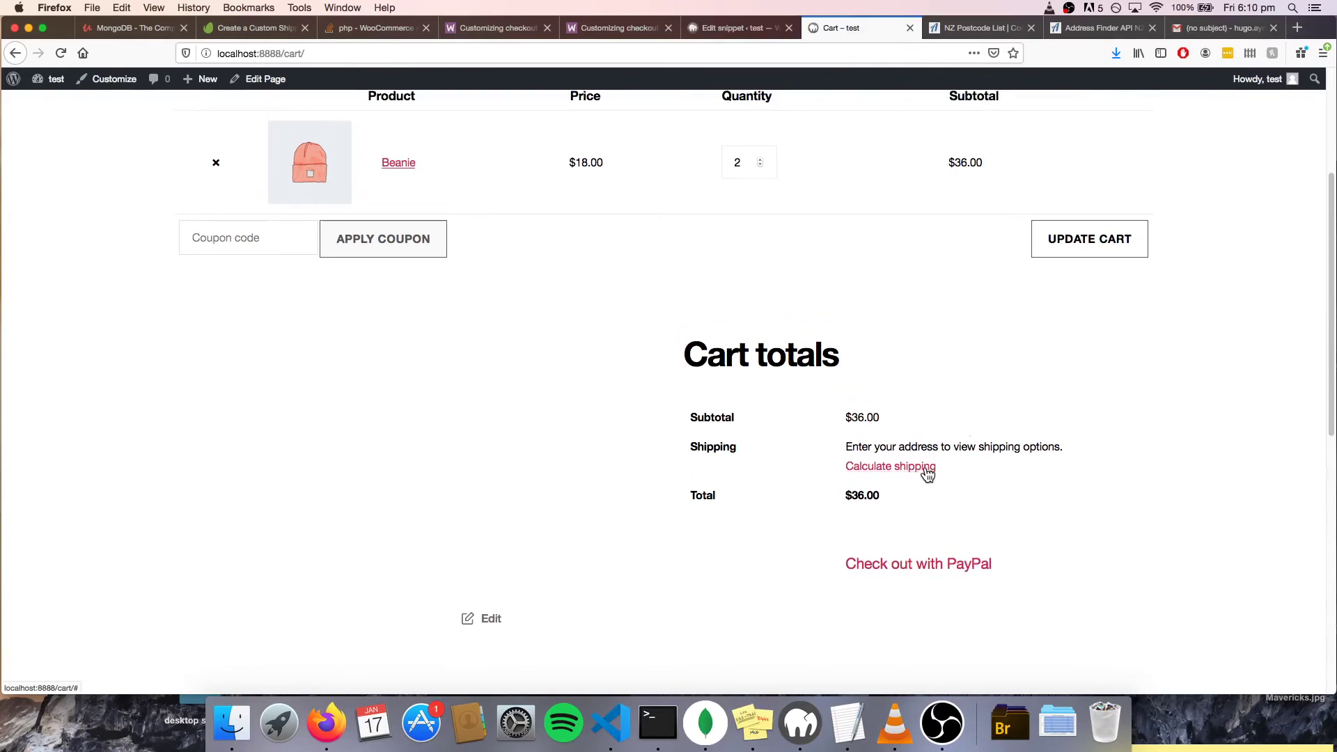
click(926, 474)
scroll(975, 348, down, 3)
click(965, 421)
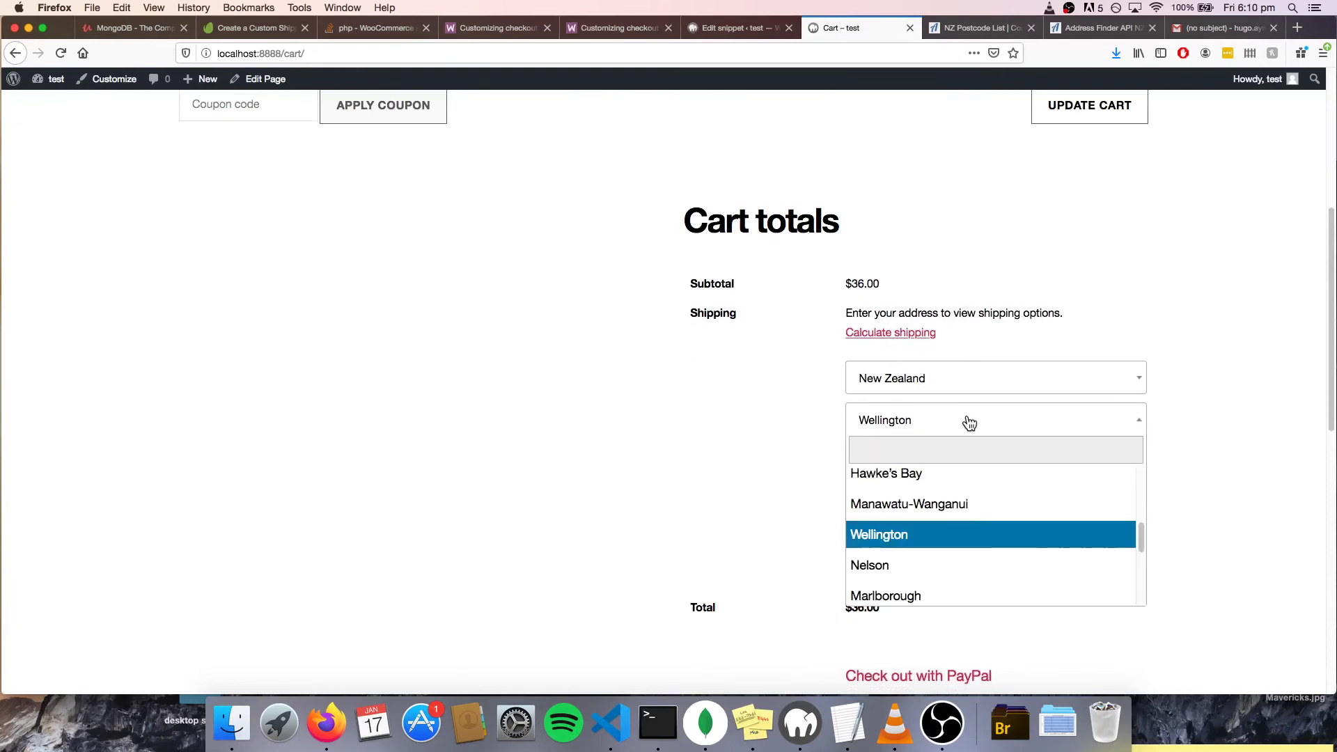
scroll(942, 519, up, 5)
click(942, 514)
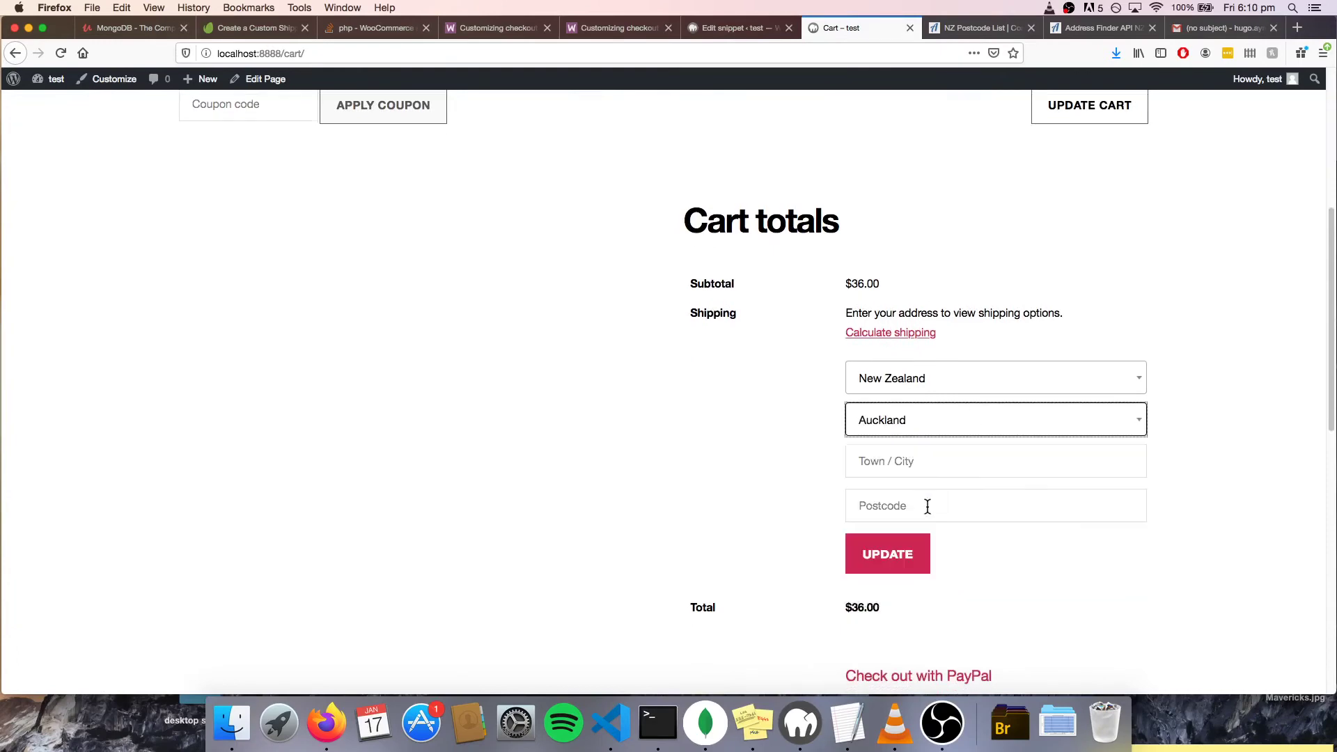
click(918, 507)
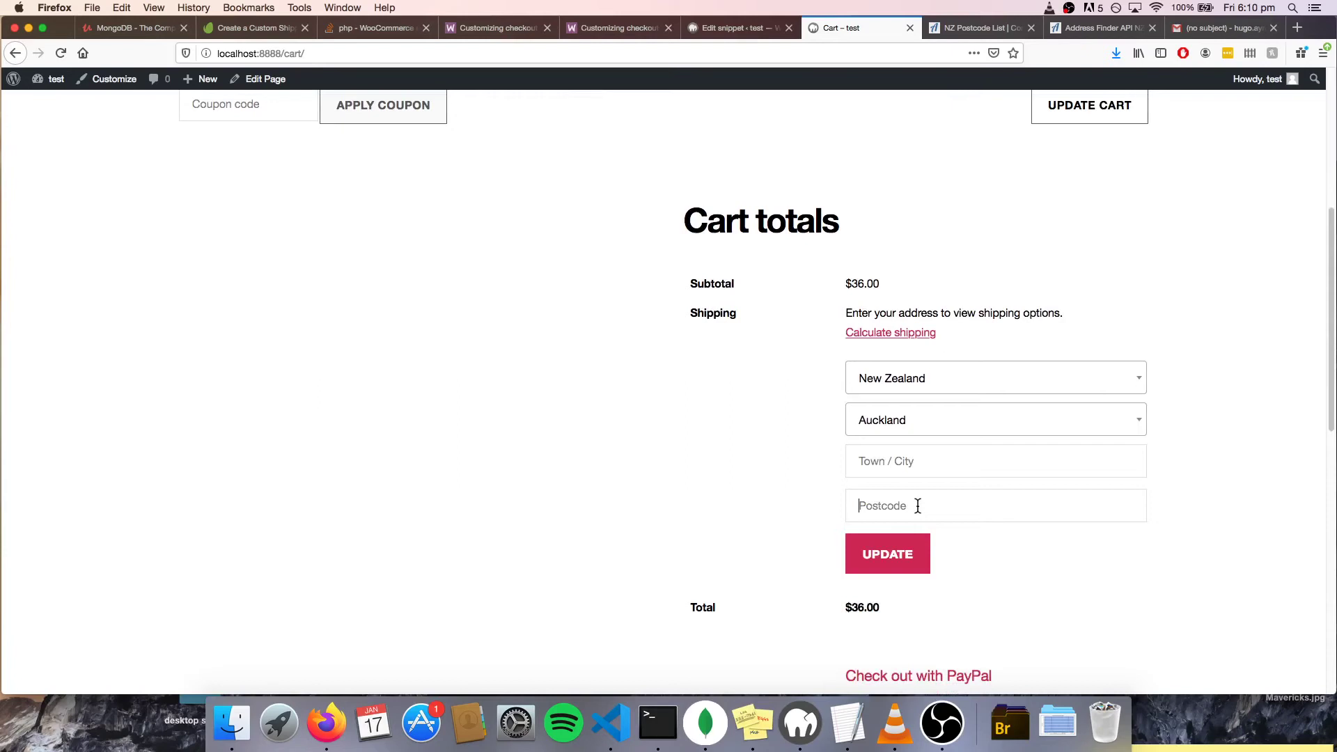
text(1111)
Open the North Island Excl Wai zone in the WooCommerce shipping settings and expand its field for limiting to specific postcodes.
click(745, 33)
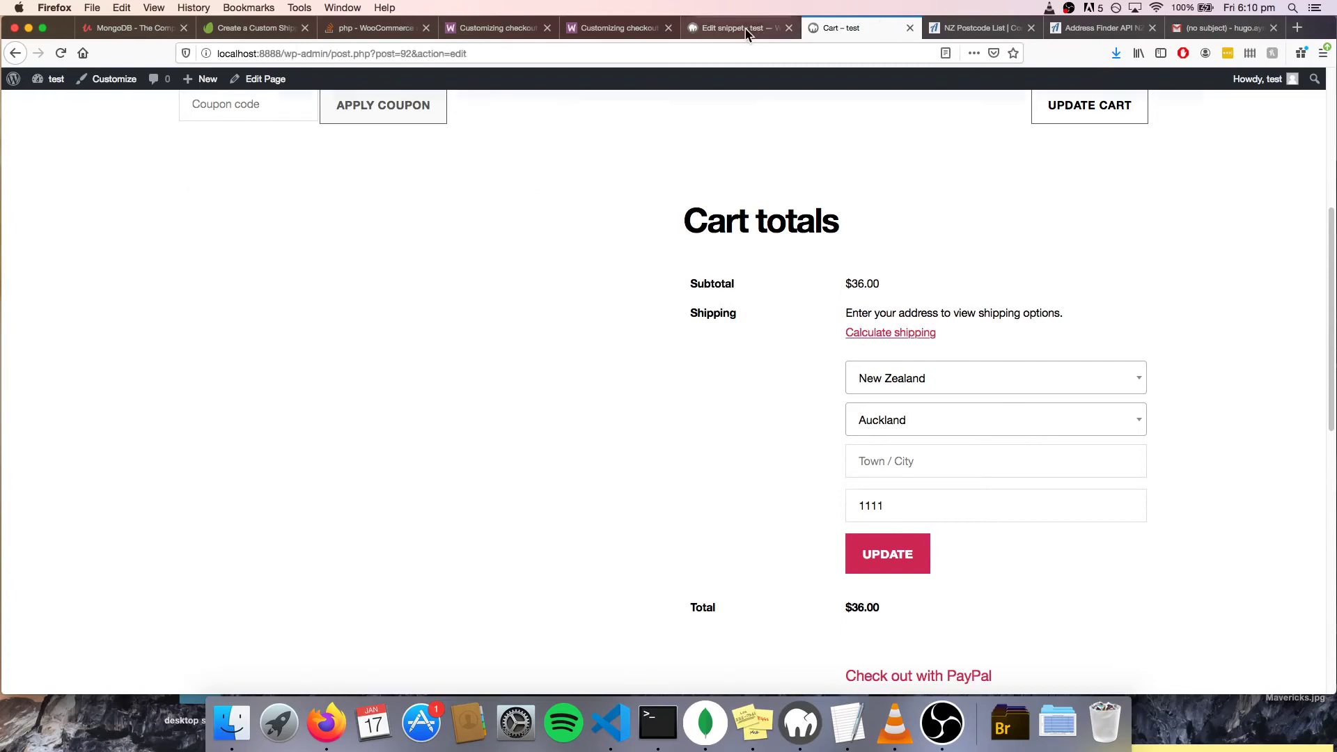
mouse_move(82, 506)
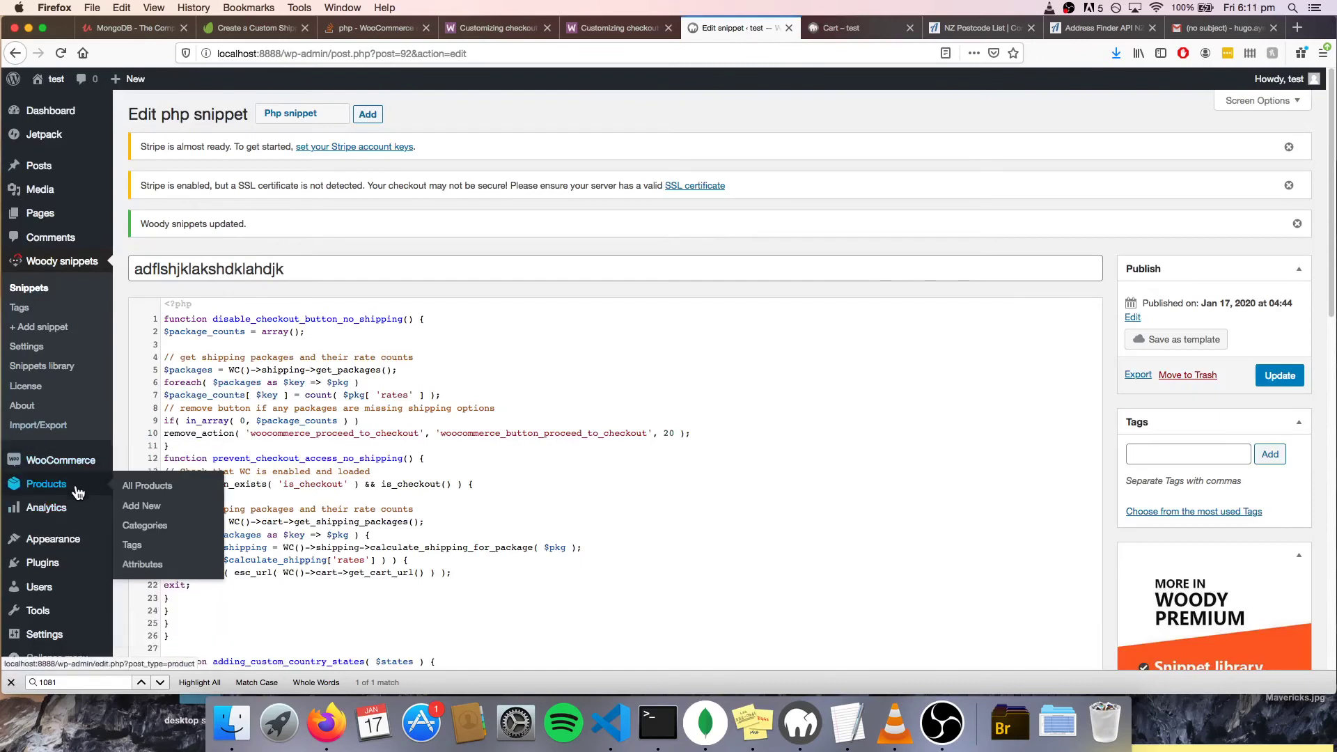
mouse_move(79, 466)
click(154, 542)
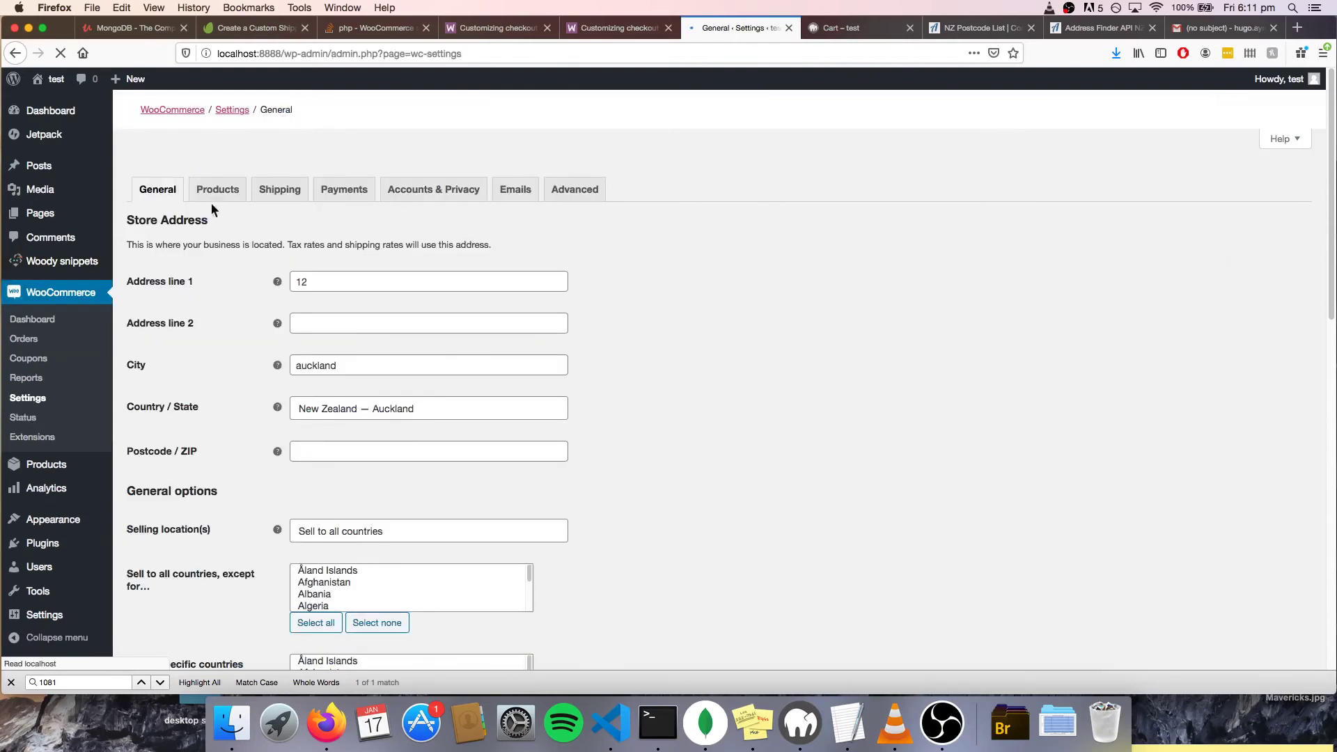
click(296, 198)
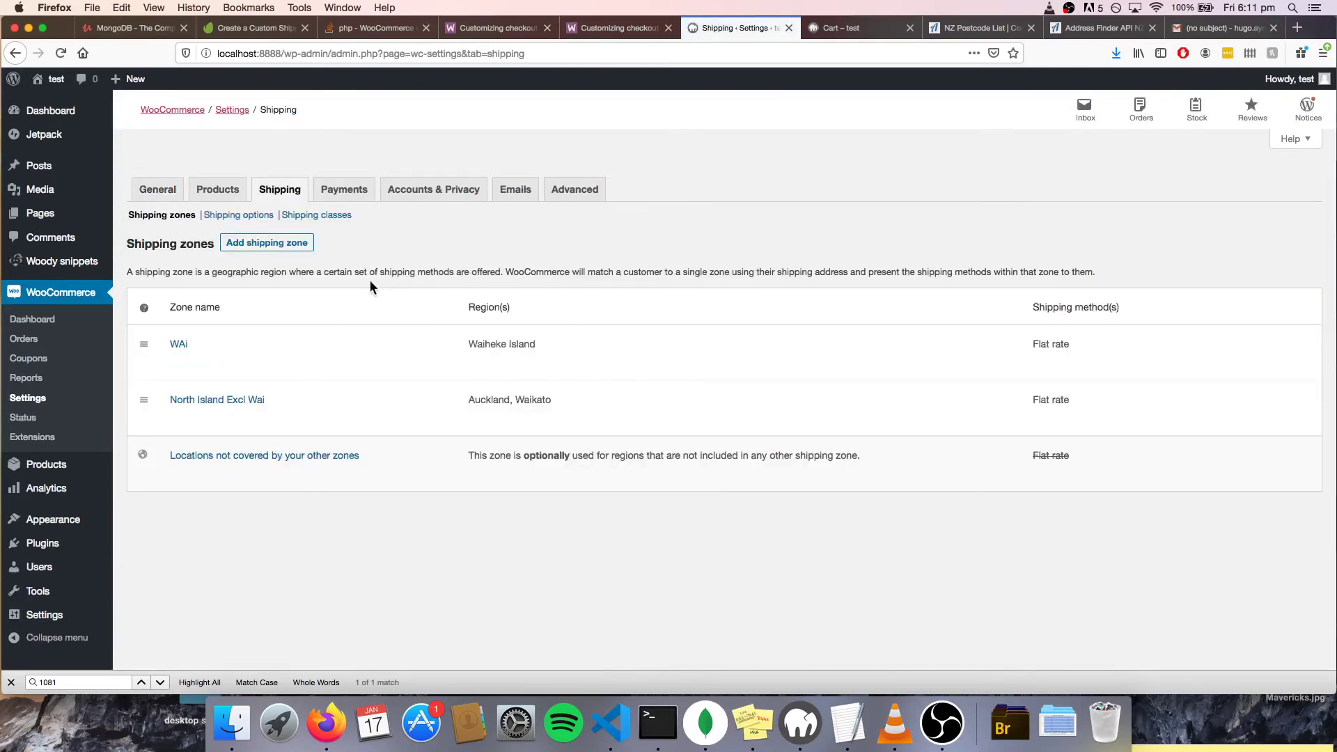
click(178, 418)
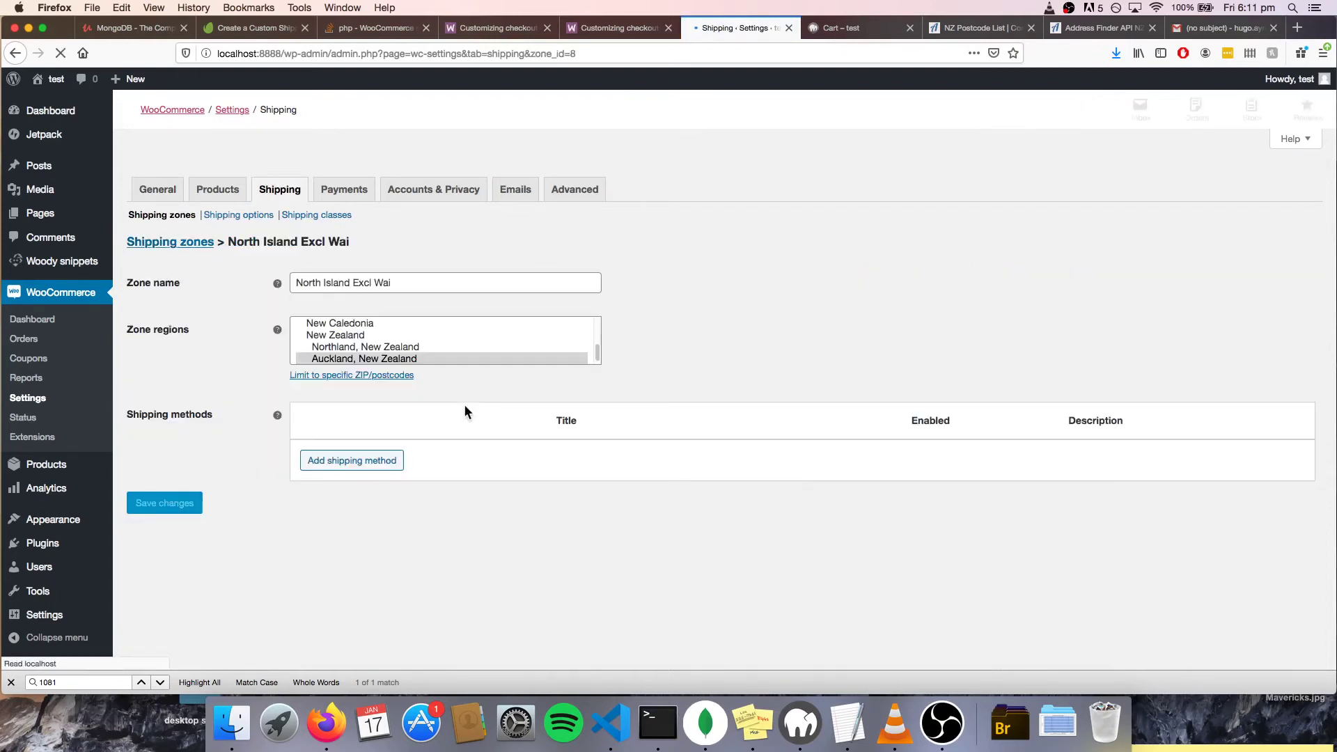
click(388, 380)
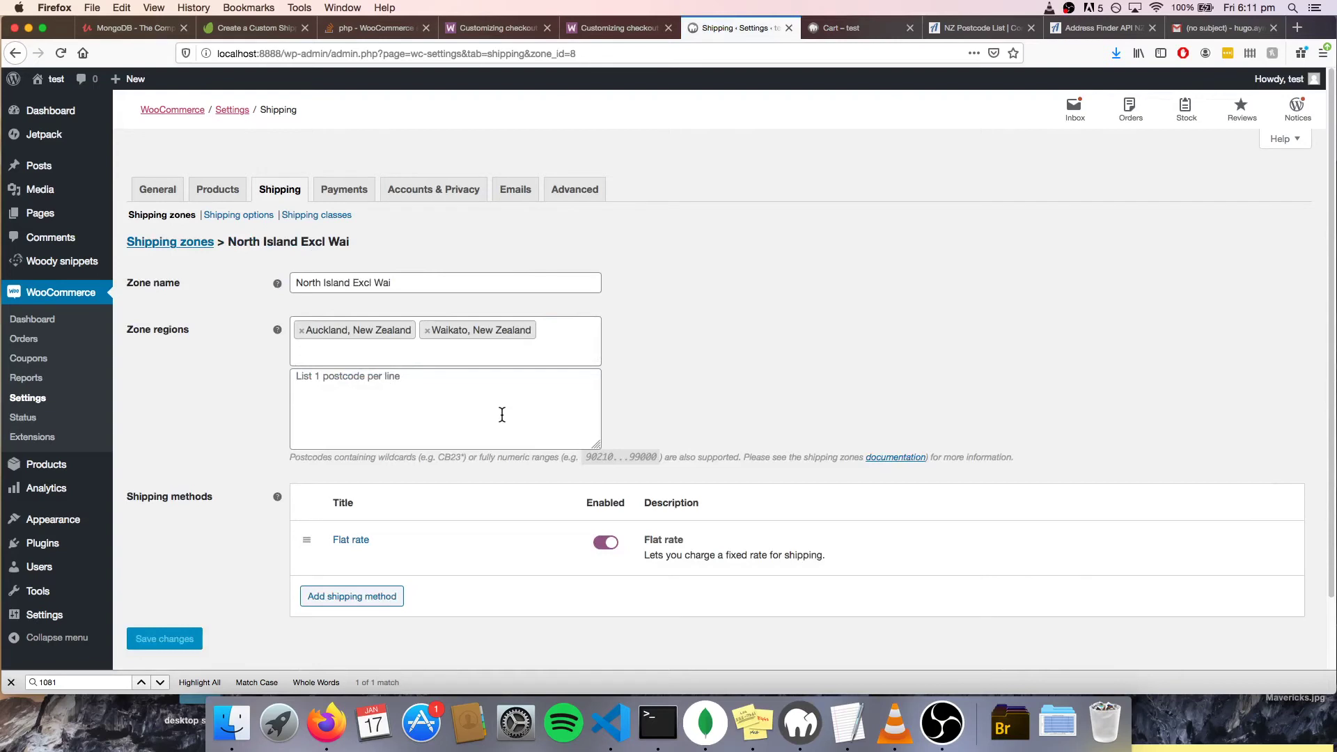
click(320, 383)
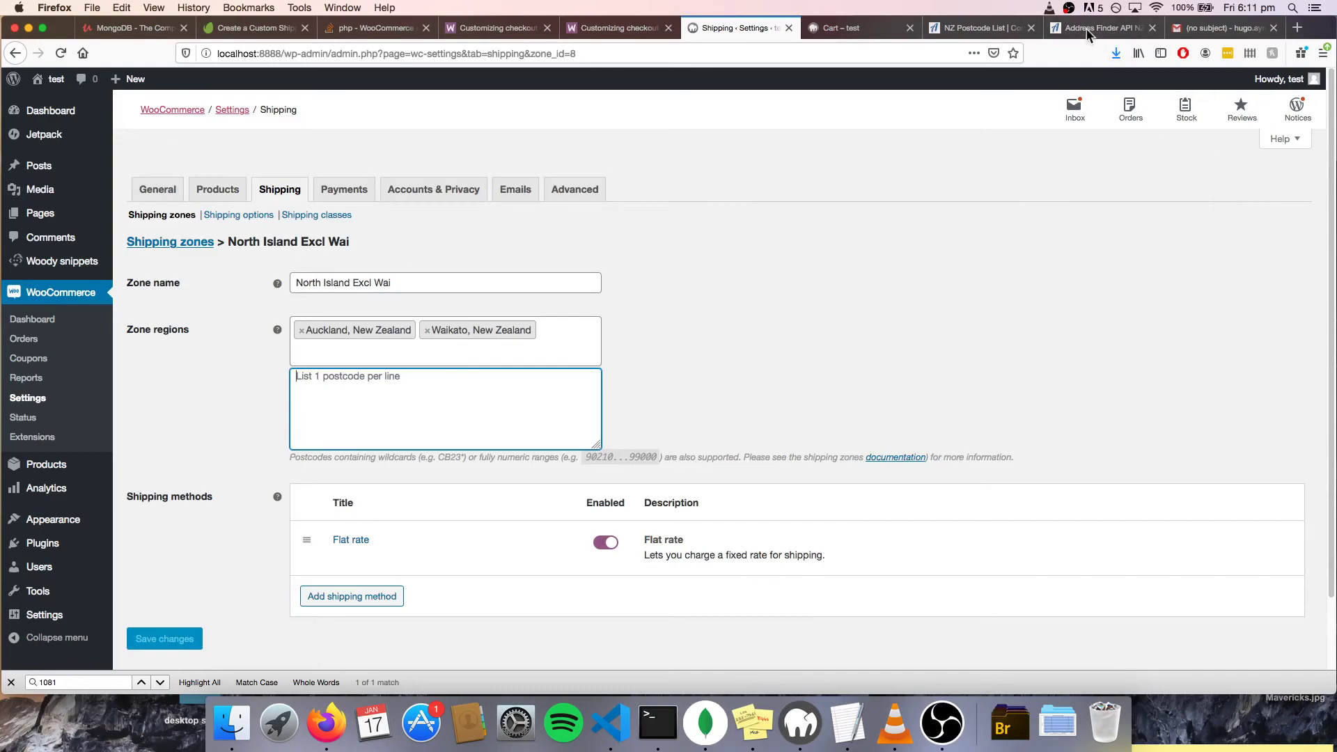
Switch to Addy's NZ Postcode List page and go back to the start of the list.
click(996, 32)
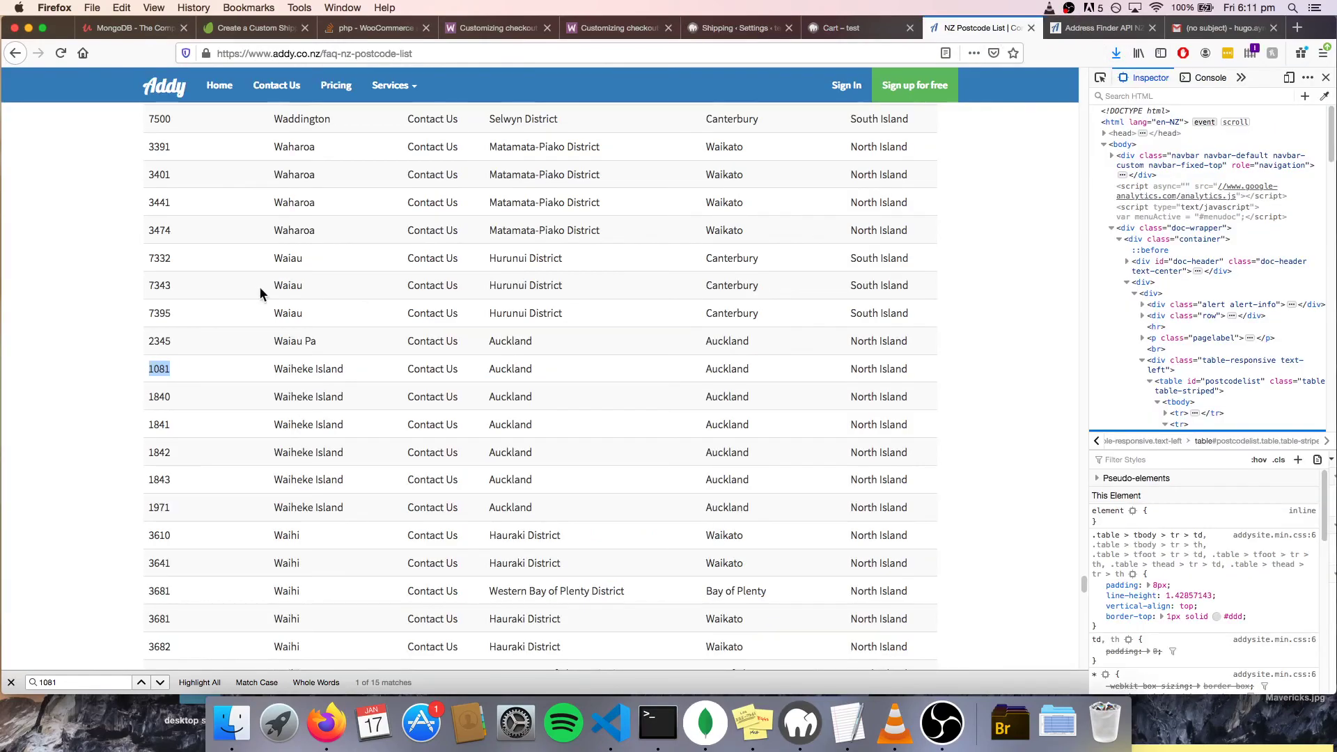
scroll(259, 292, up, 20)
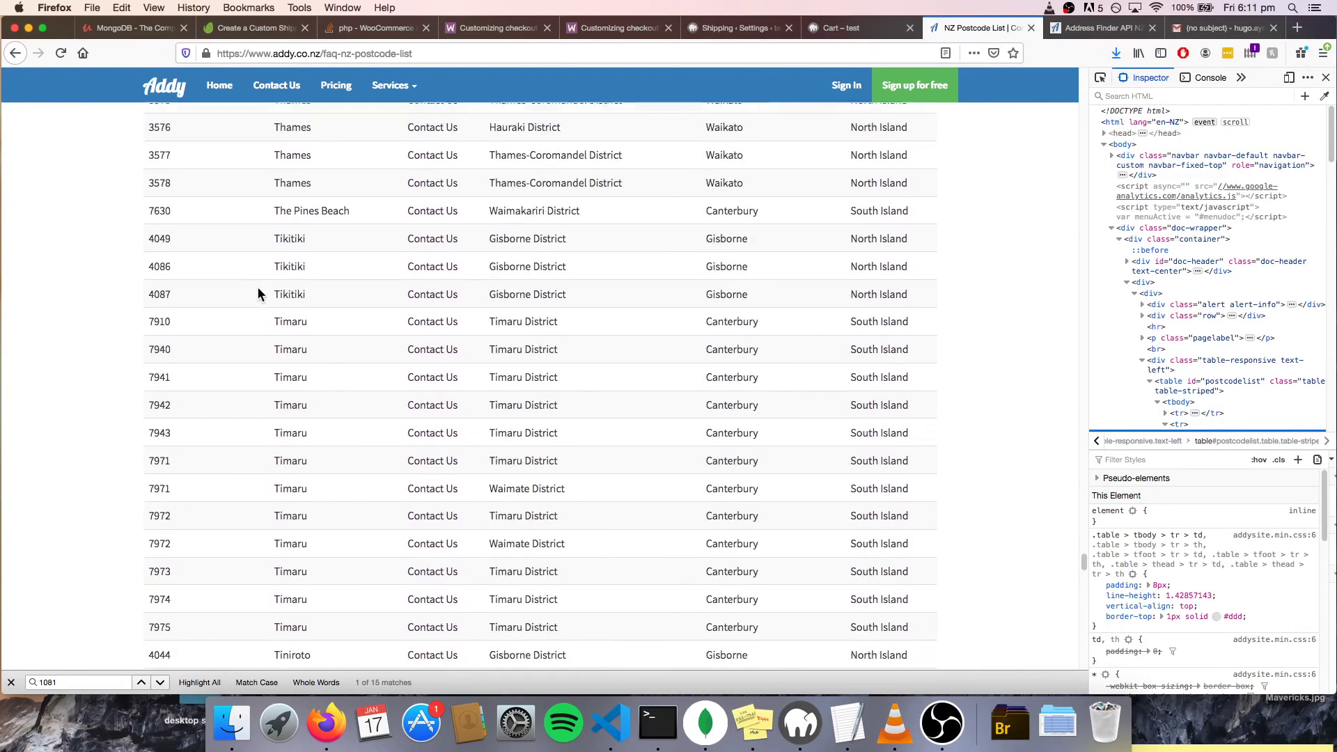
scroll(258, 292, up, 5)
drag(1081, 548, 1065, 73)
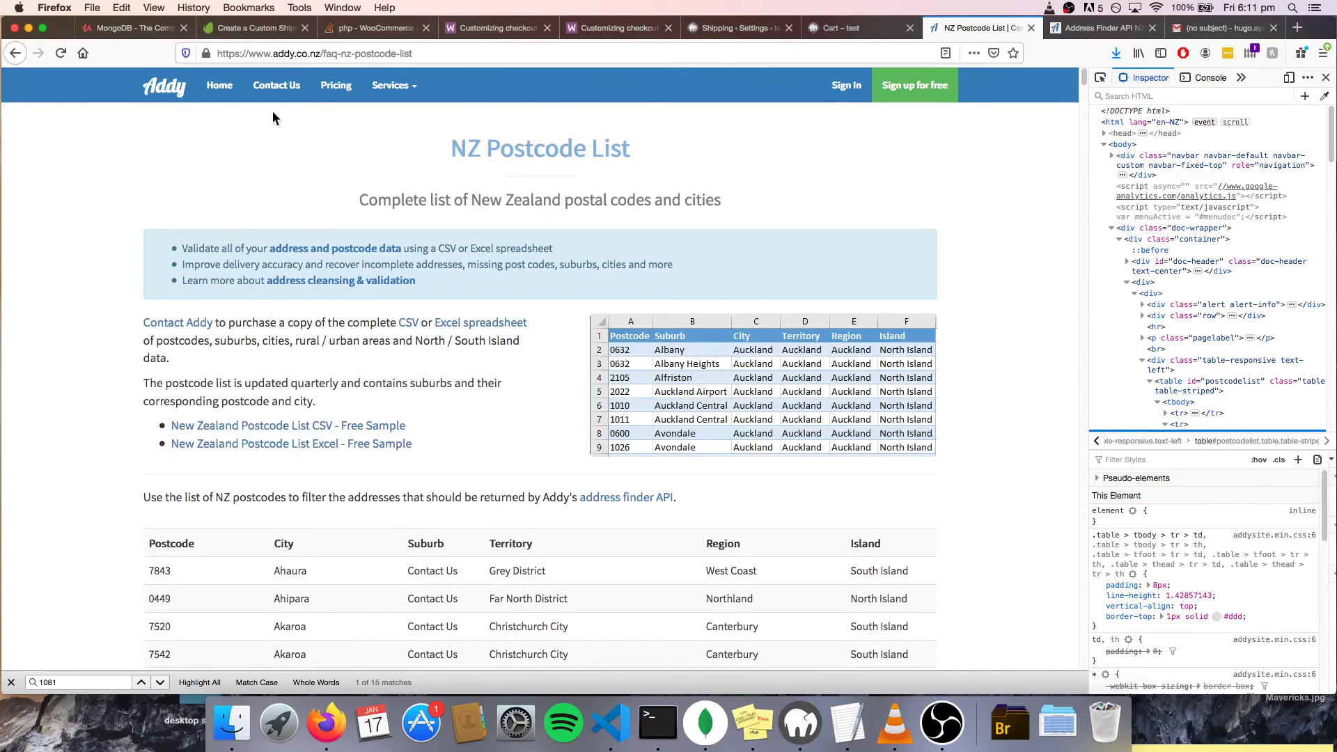
Switch from the Addy postcode page to Visual Studio Code and copy the North Island postcodes that scrape.py printed in the terminal.
drag(245, 53, 392, 52)
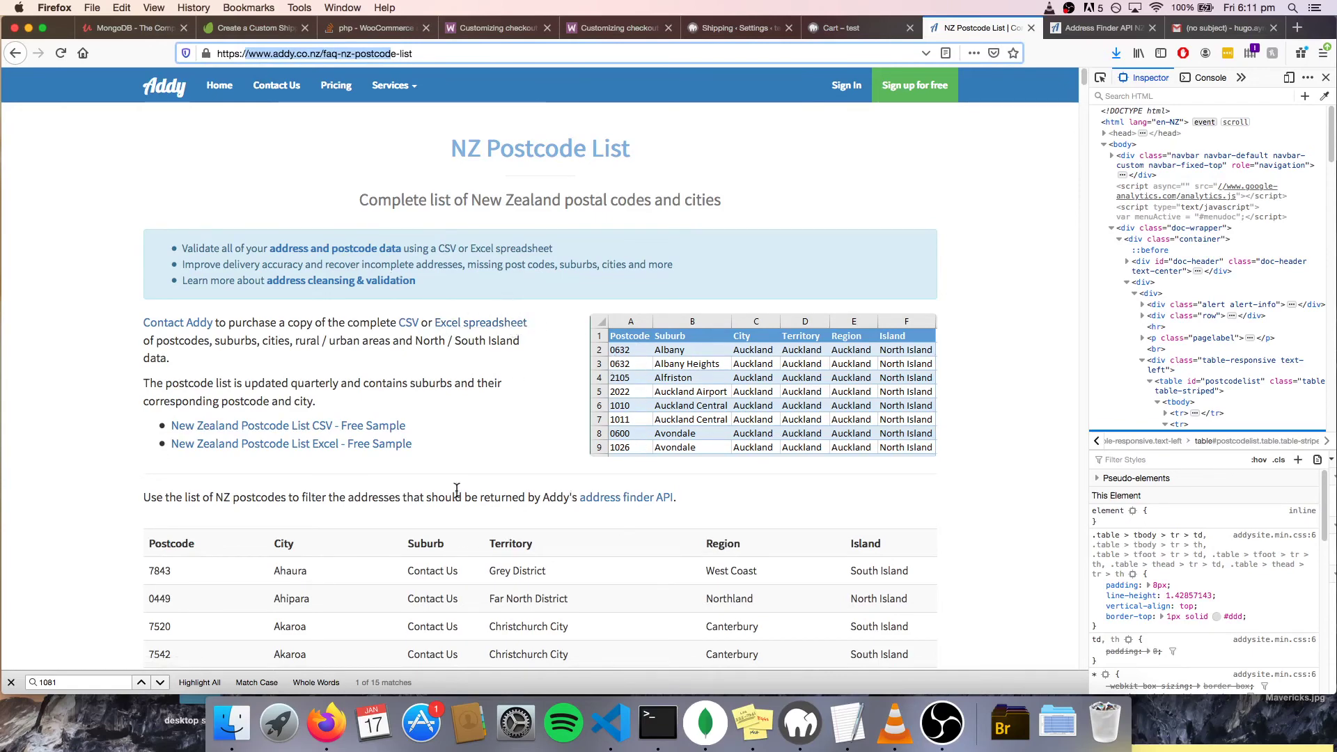
scroll(863, 605, down, 1)
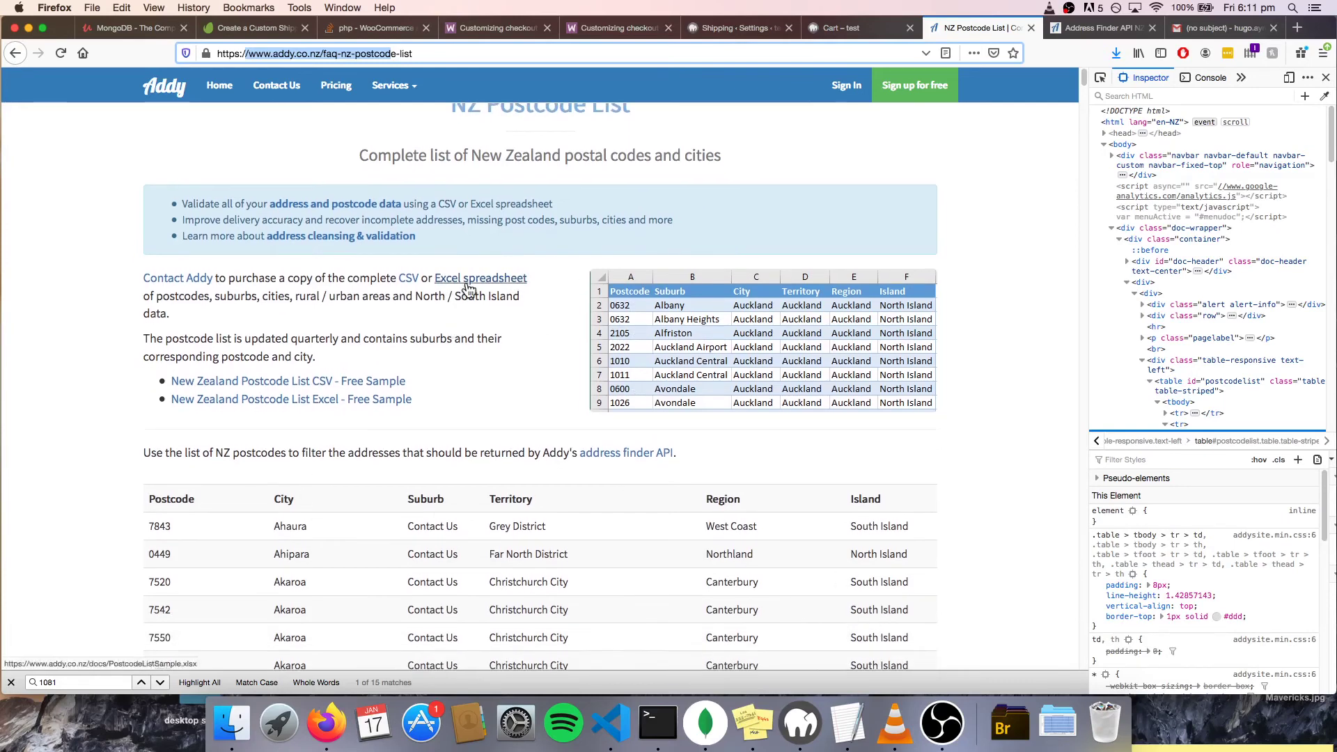
click(612, 723)
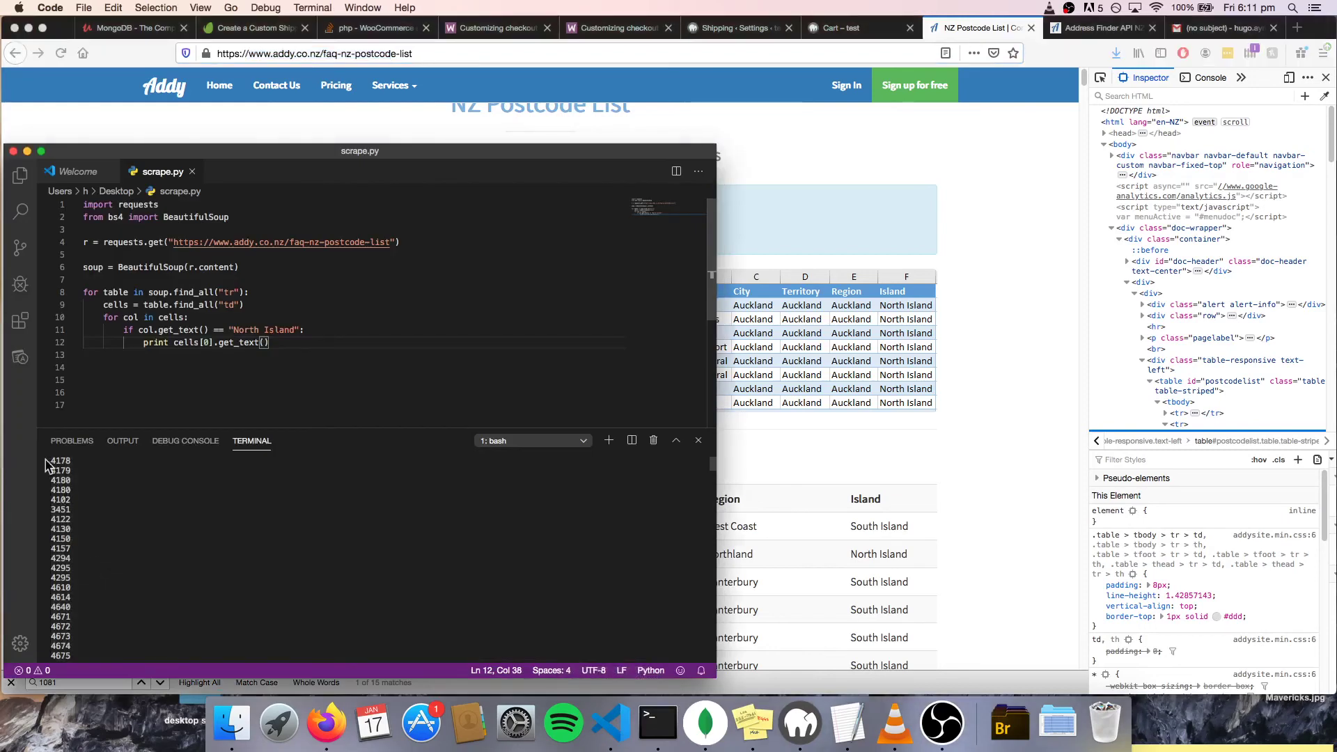
drag(51, 464, 79, 648)
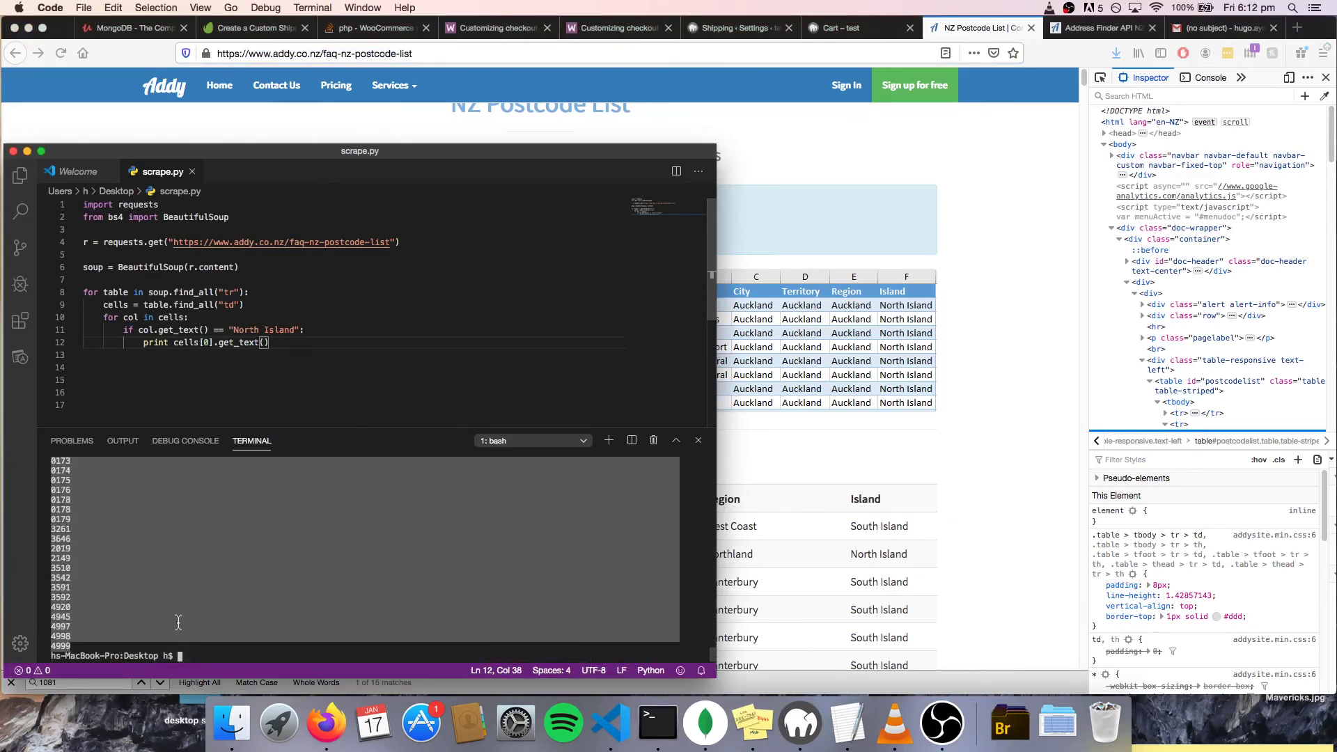
Return to the North Island Excl Wai shipping zone in the browser and paste the copied postcodes into its postcode limit field.
click(865, 157)
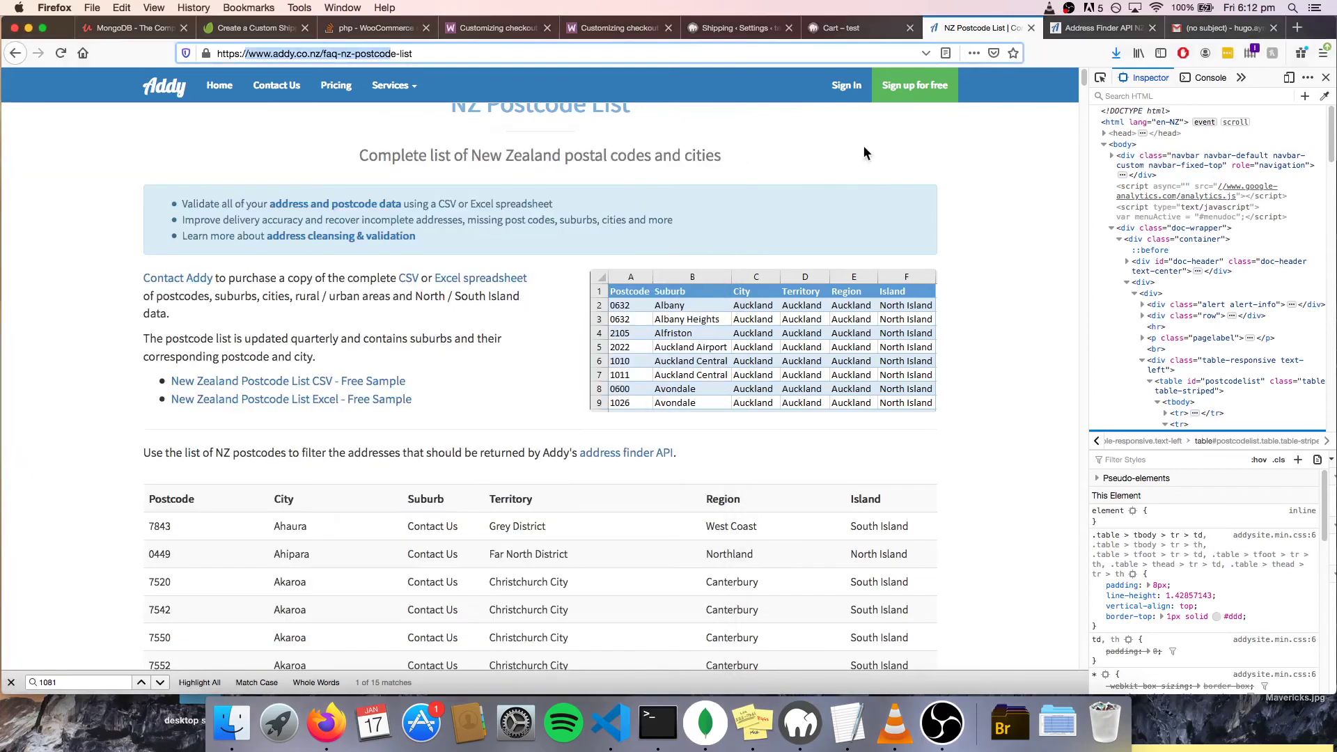
click(835, 28)
click(738, 28)
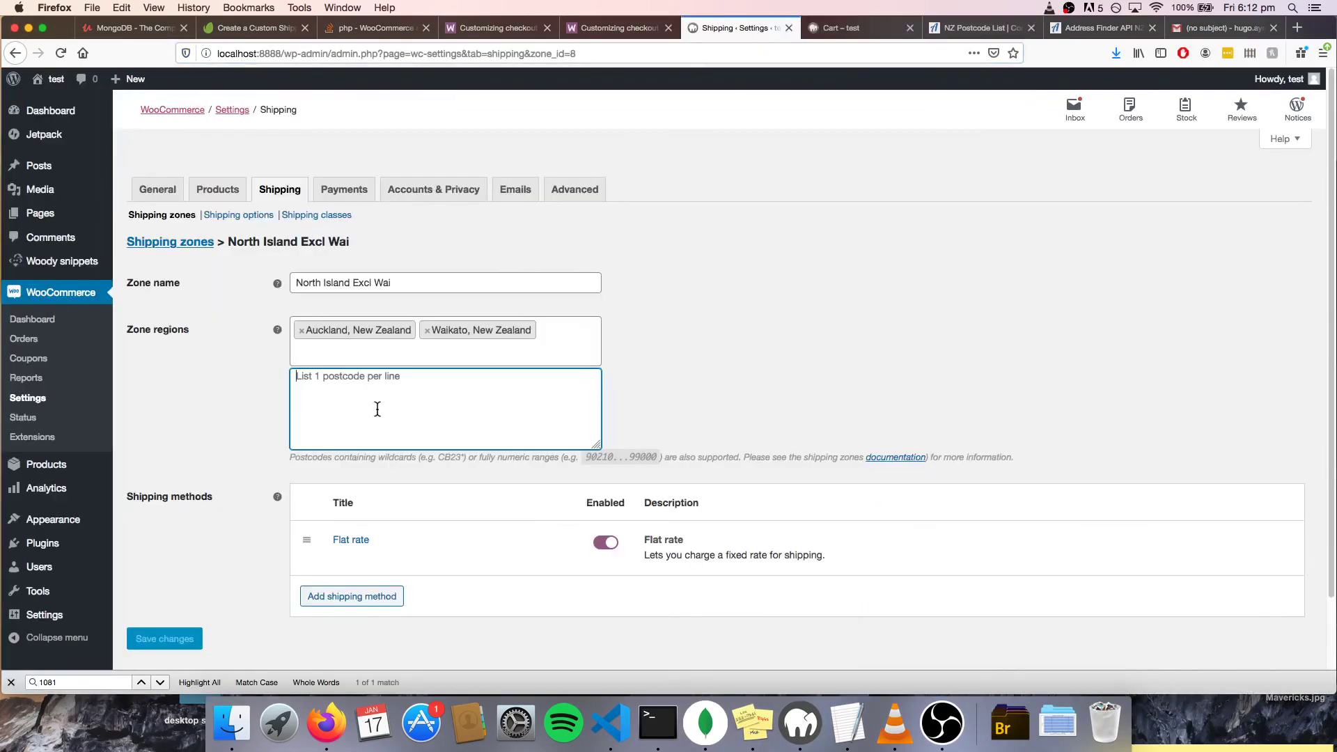
key(super+v)
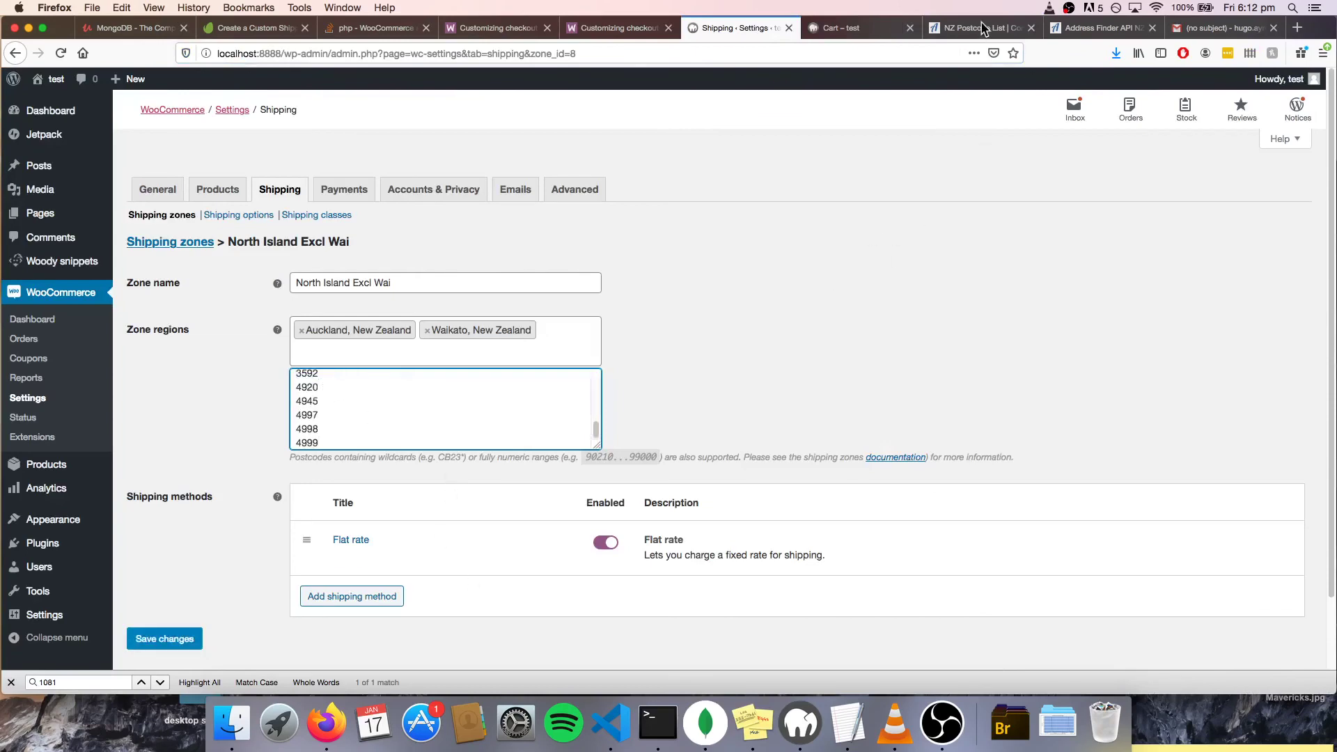
Look up the Waiheke Island postcodes in the NZ Postcode List, then find 1081 in the North Island Excl Wai zone's postcodes.
click(1097, 28)
click(984, 28)
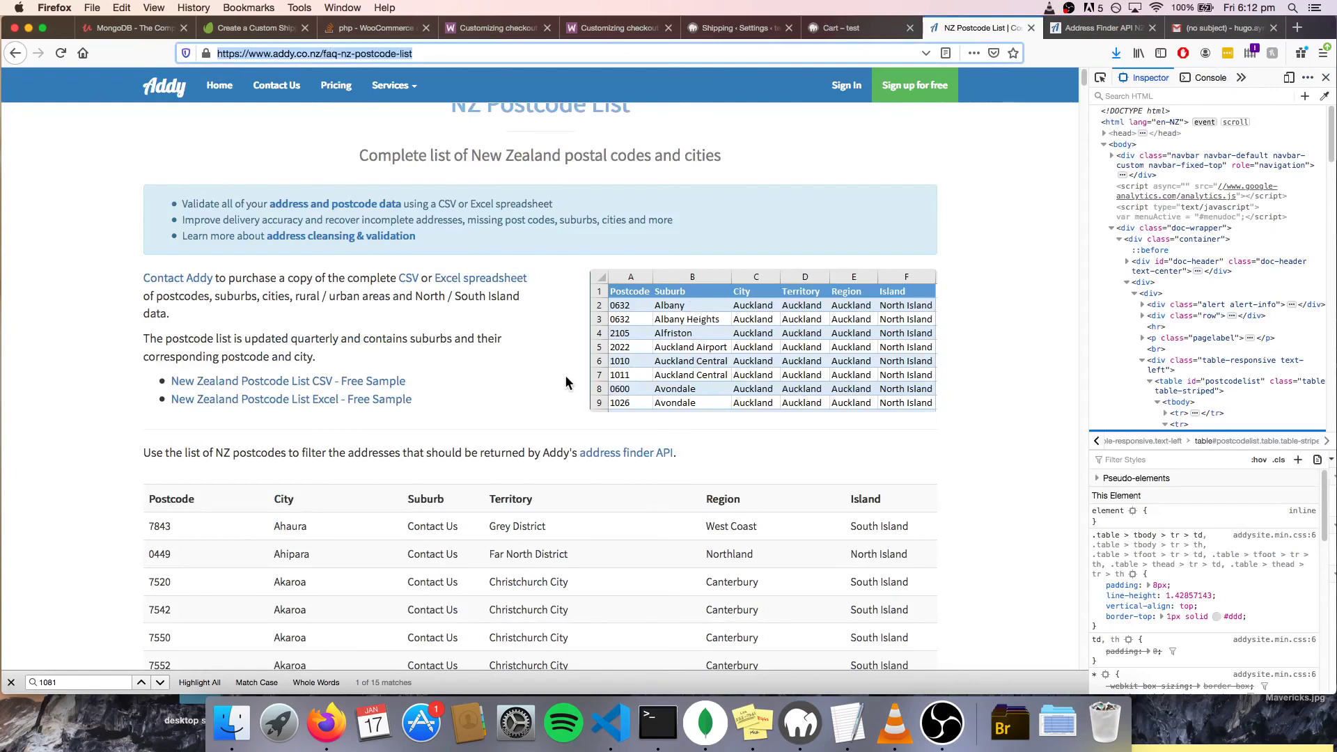
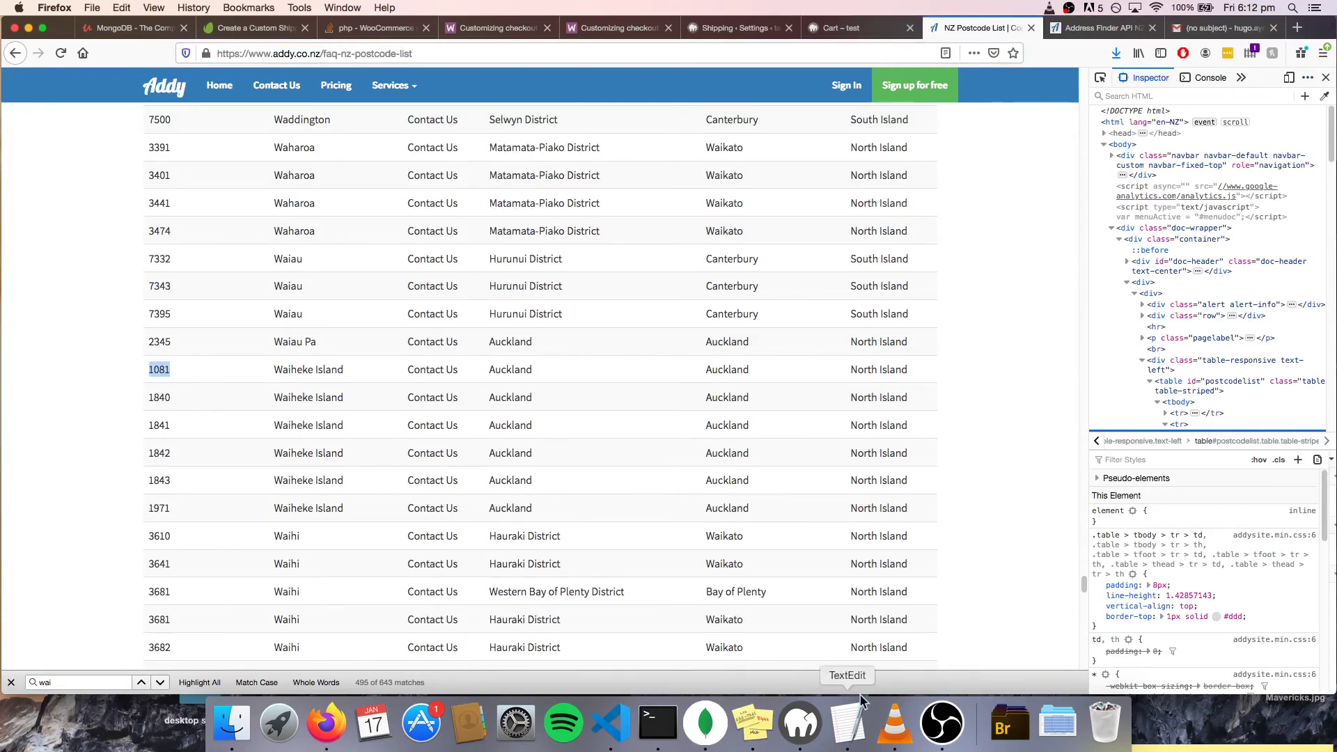
click(840, 27)
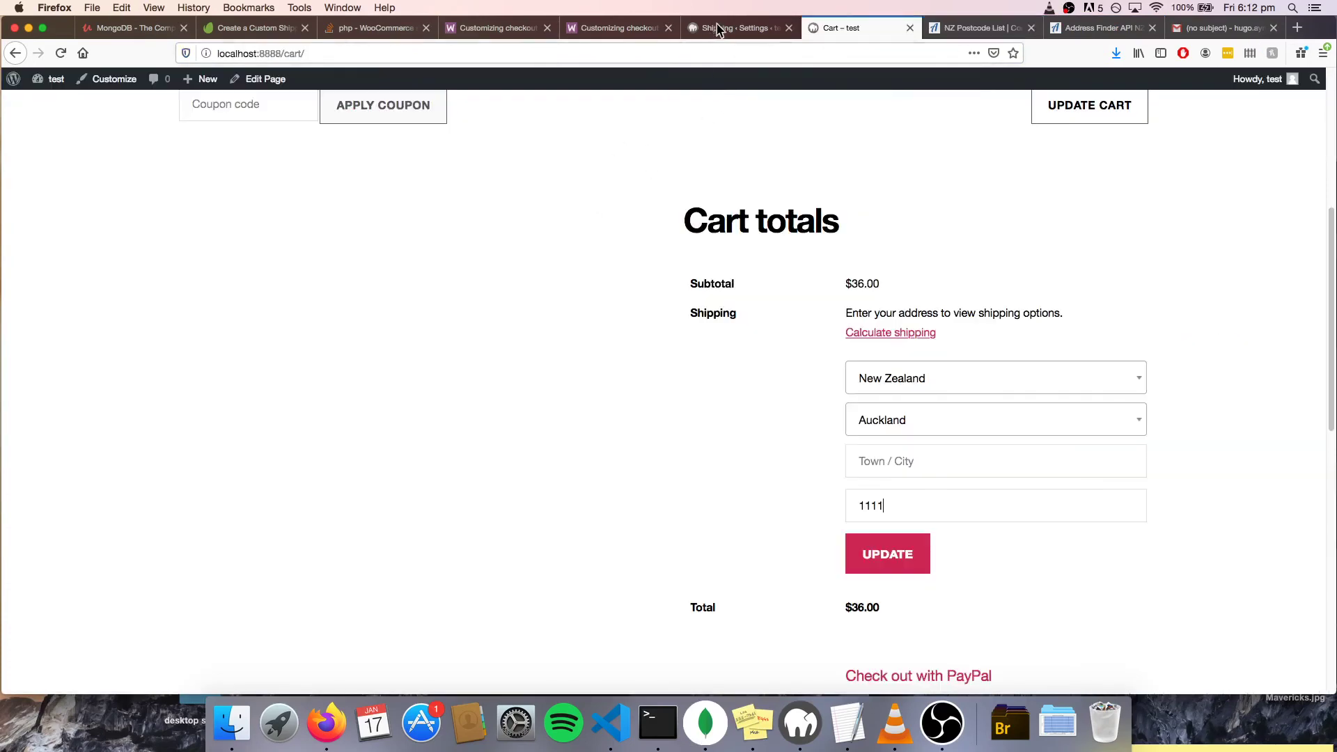
click(738, 28)
key(super+f)
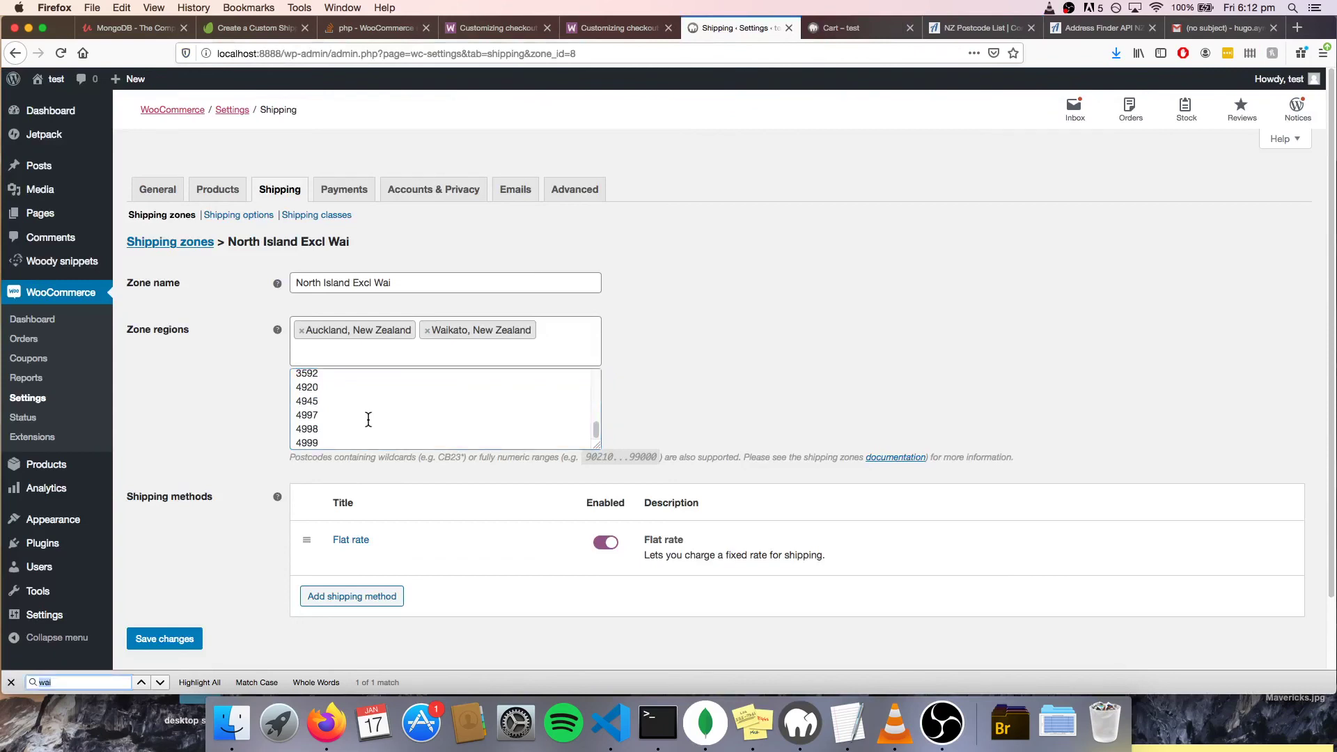
text(1081)
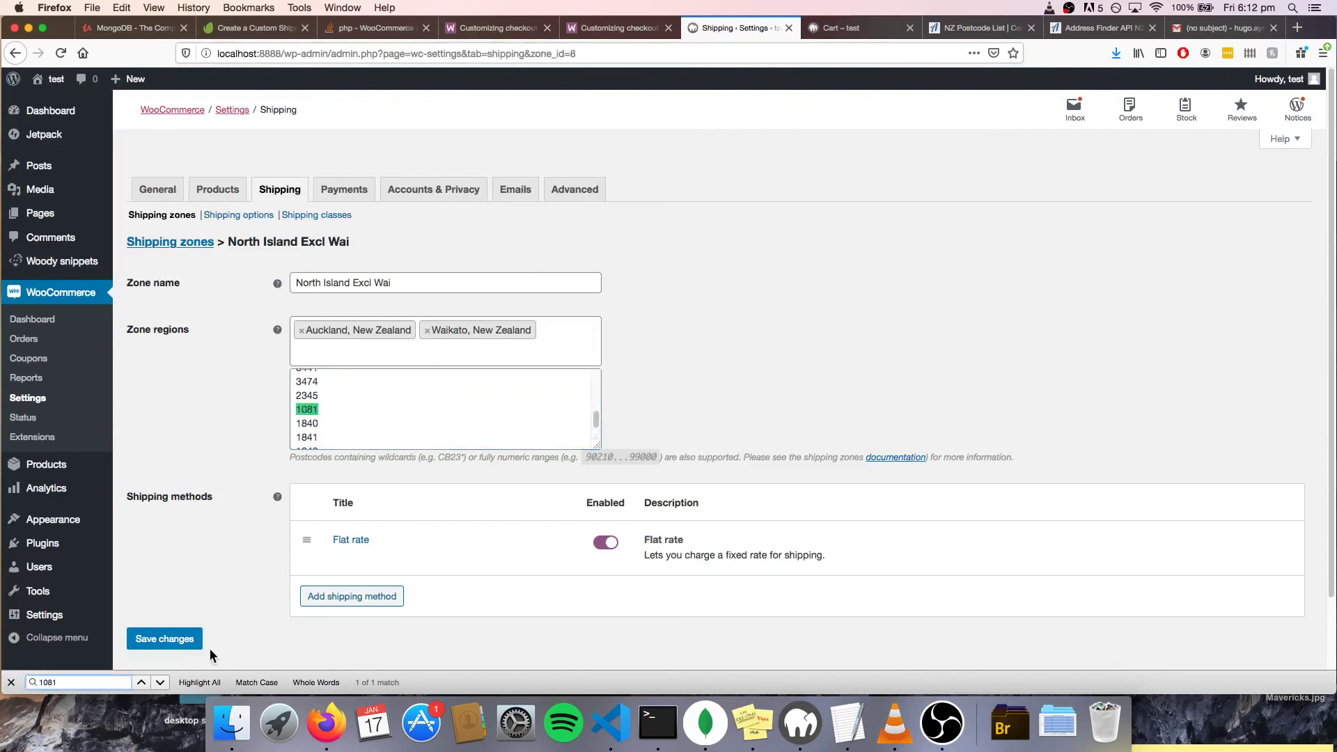
Cut the Waiheke postcodes 1081, 1840, 1841, 1842, 1843 and 1971 from the North Island Excl Wai zone and save the changes.
drag(293, 411, 353, 441)
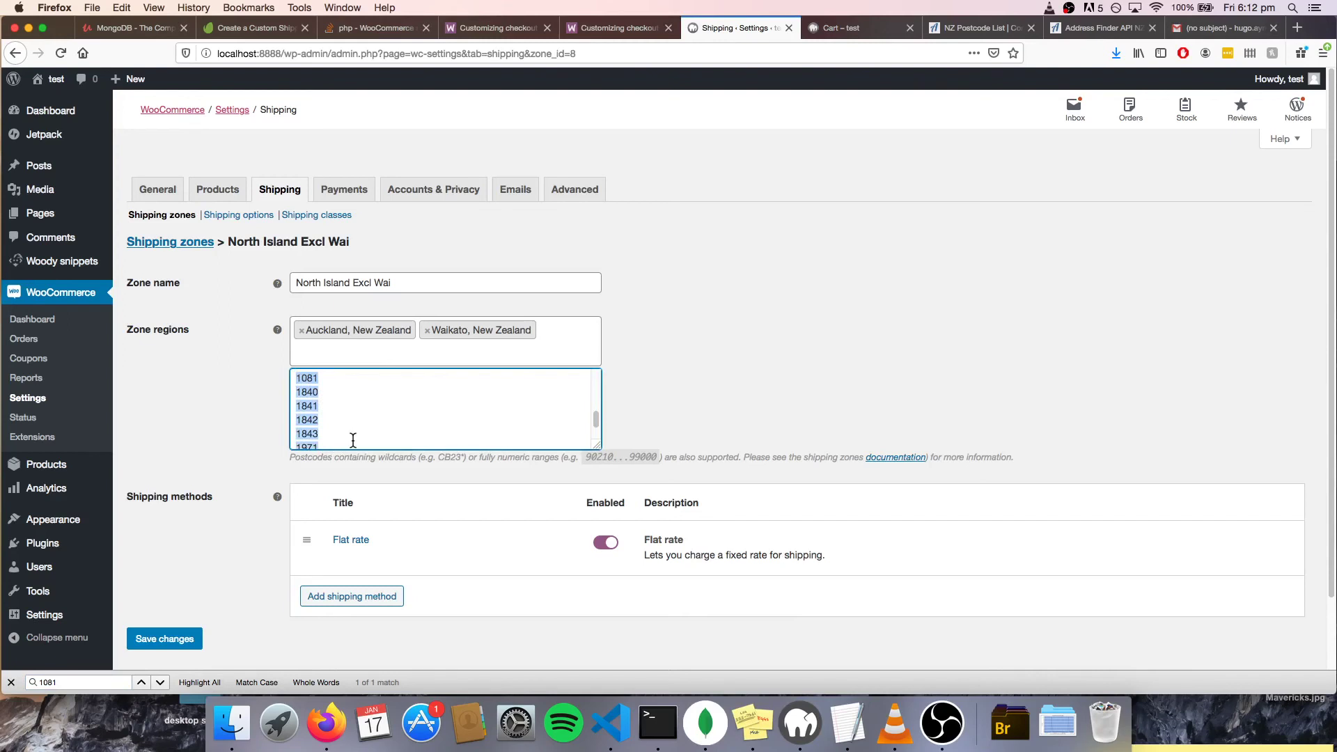
key(BackSpace)
text(2345)
click(171, 638)
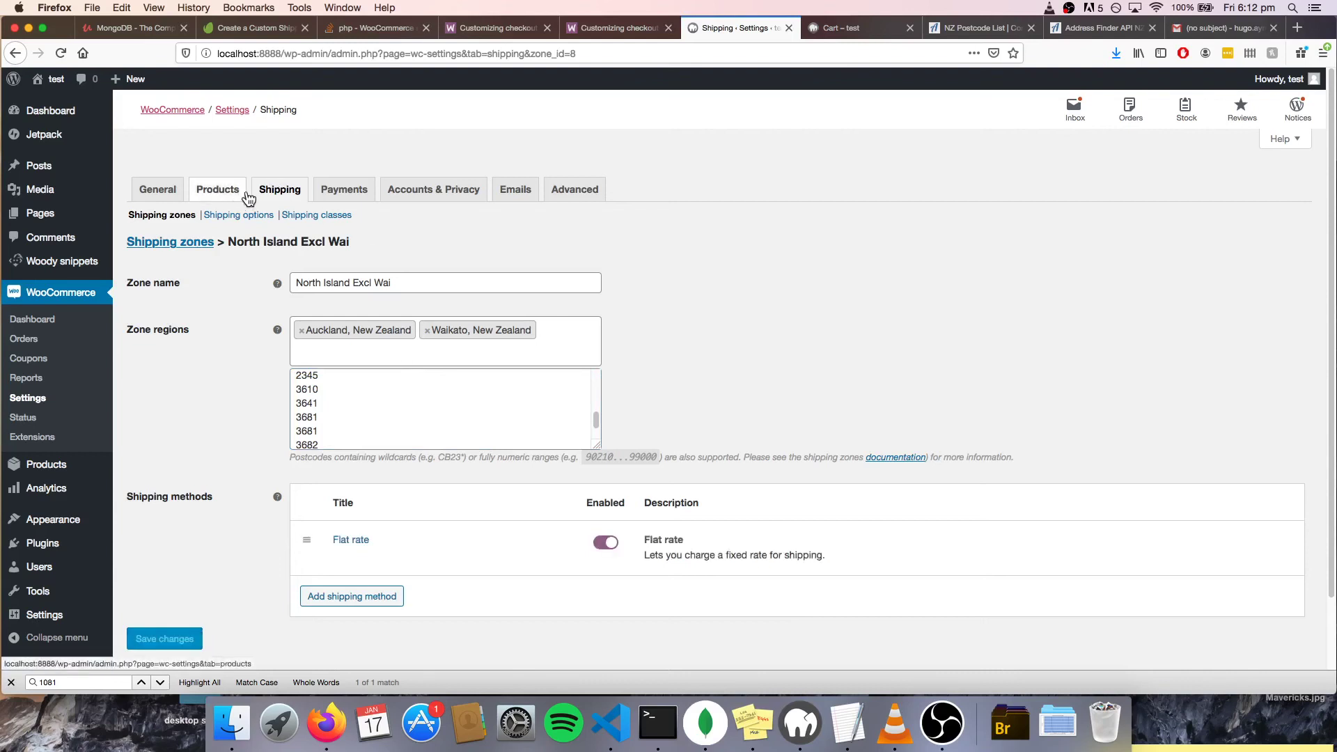
Open the WAi shipping zone, limit it to postcodes 1081, 1840, 1841, 1842, 1843 and 1971, and save the changes.
click(170, 242)
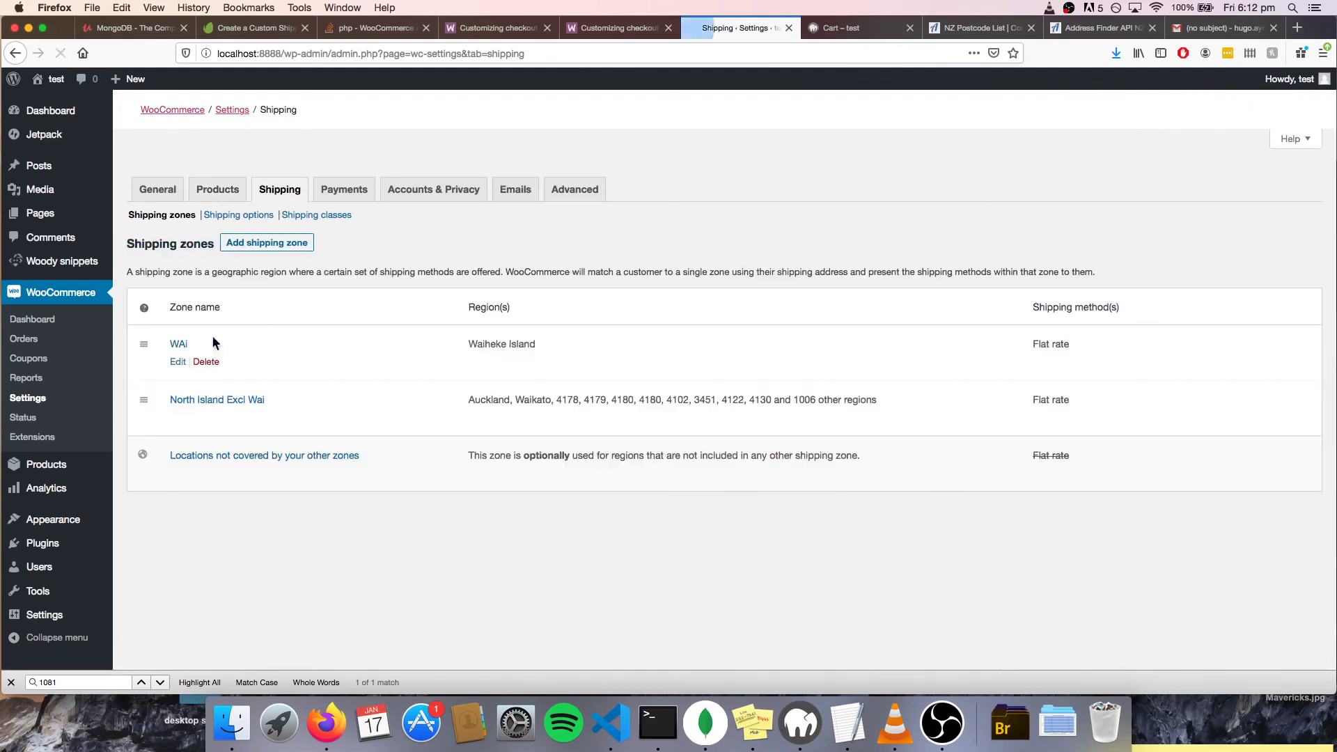
click(490, 410)
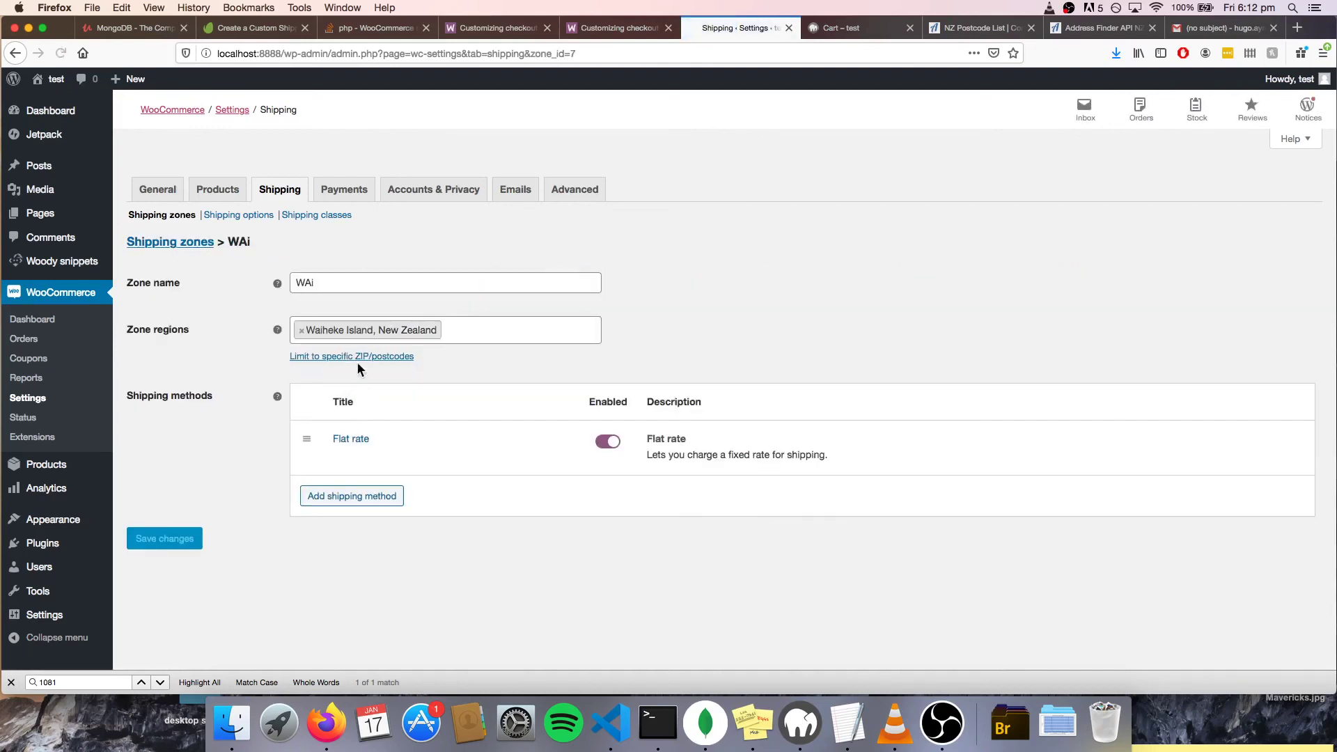
click(357, 375)
key(super+v)
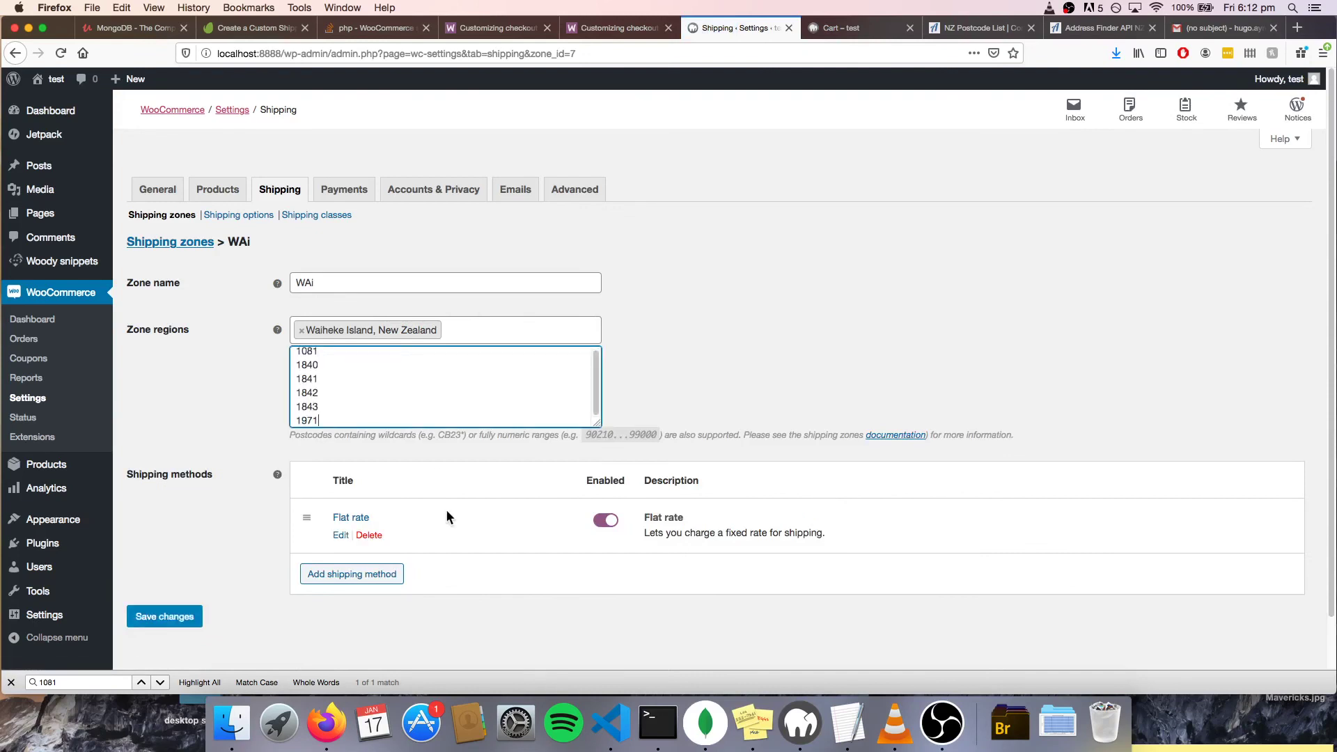
scroll(349, 414, up, 1)
click(164, 616)
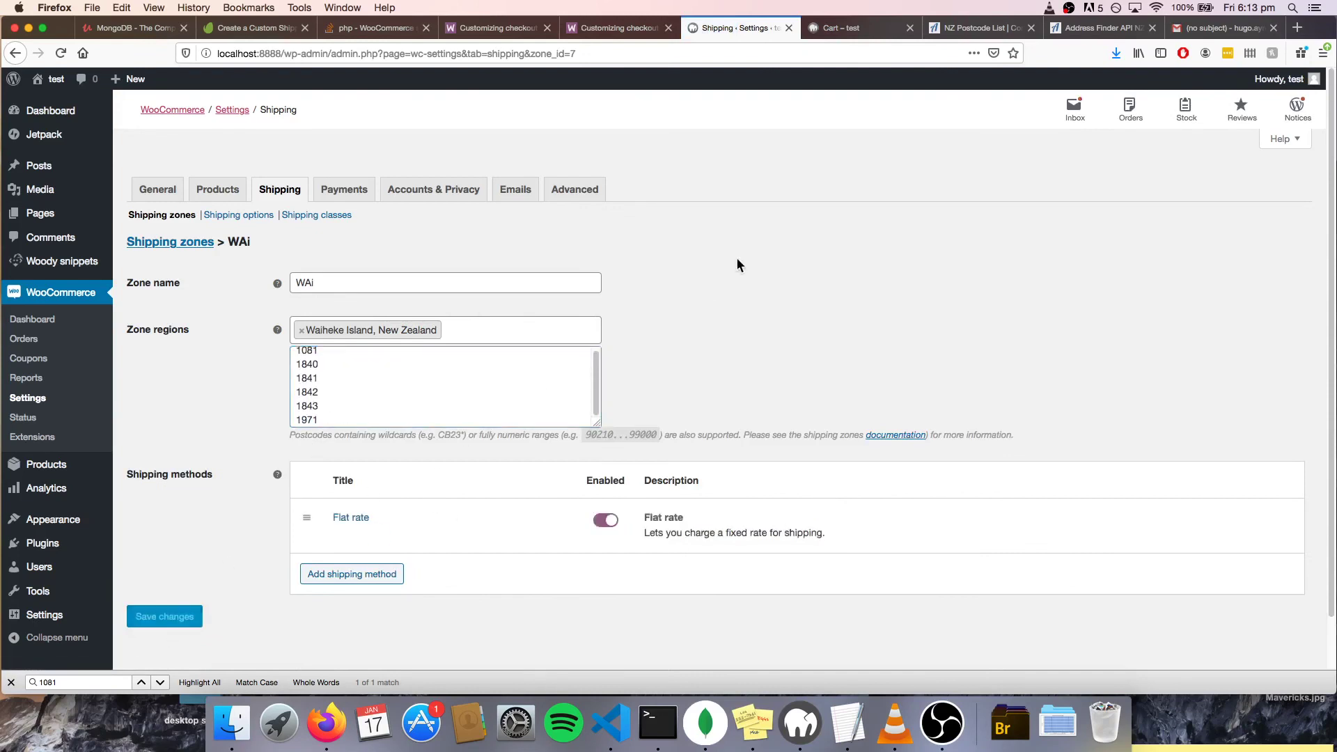
In the cart's shipping calculator, keep Auckland as the region, set the postcode to 1971 and update the shipping.
click(839, 27)
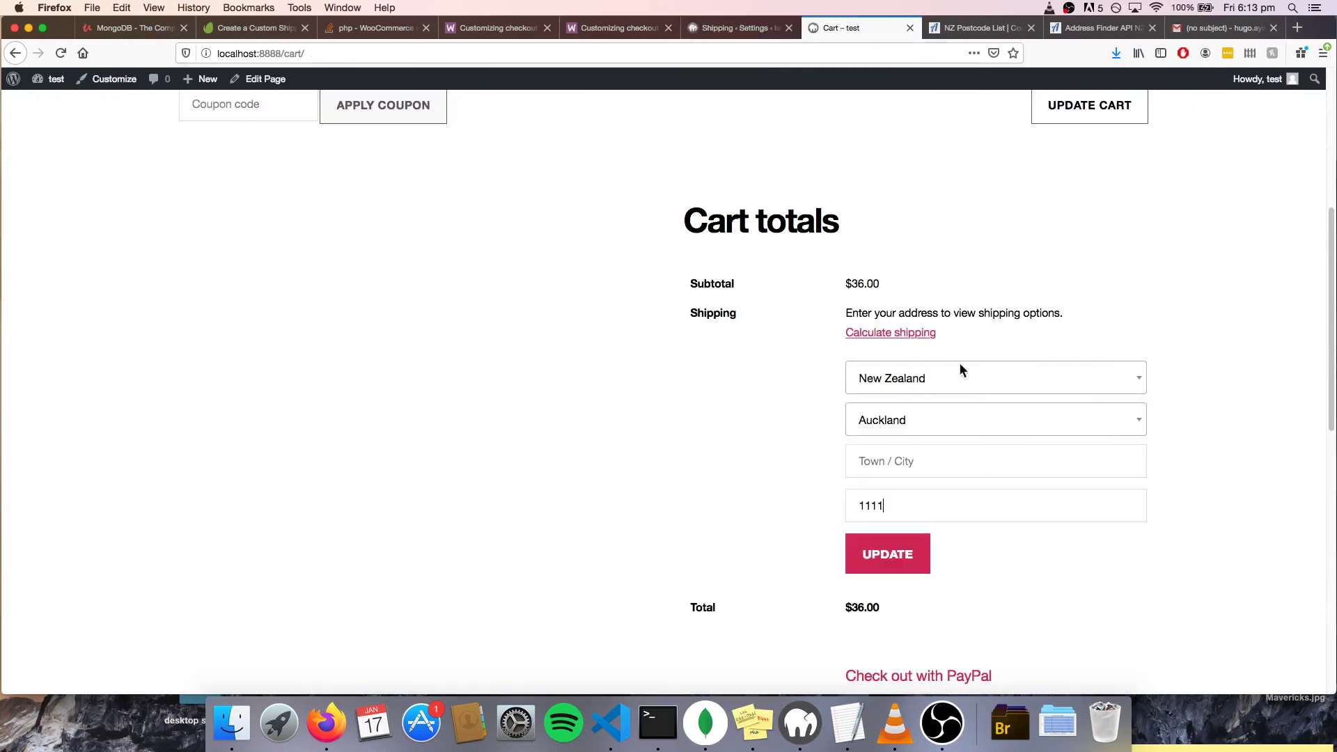
click(914, 336)
click(927, 337)
click(945, 425)
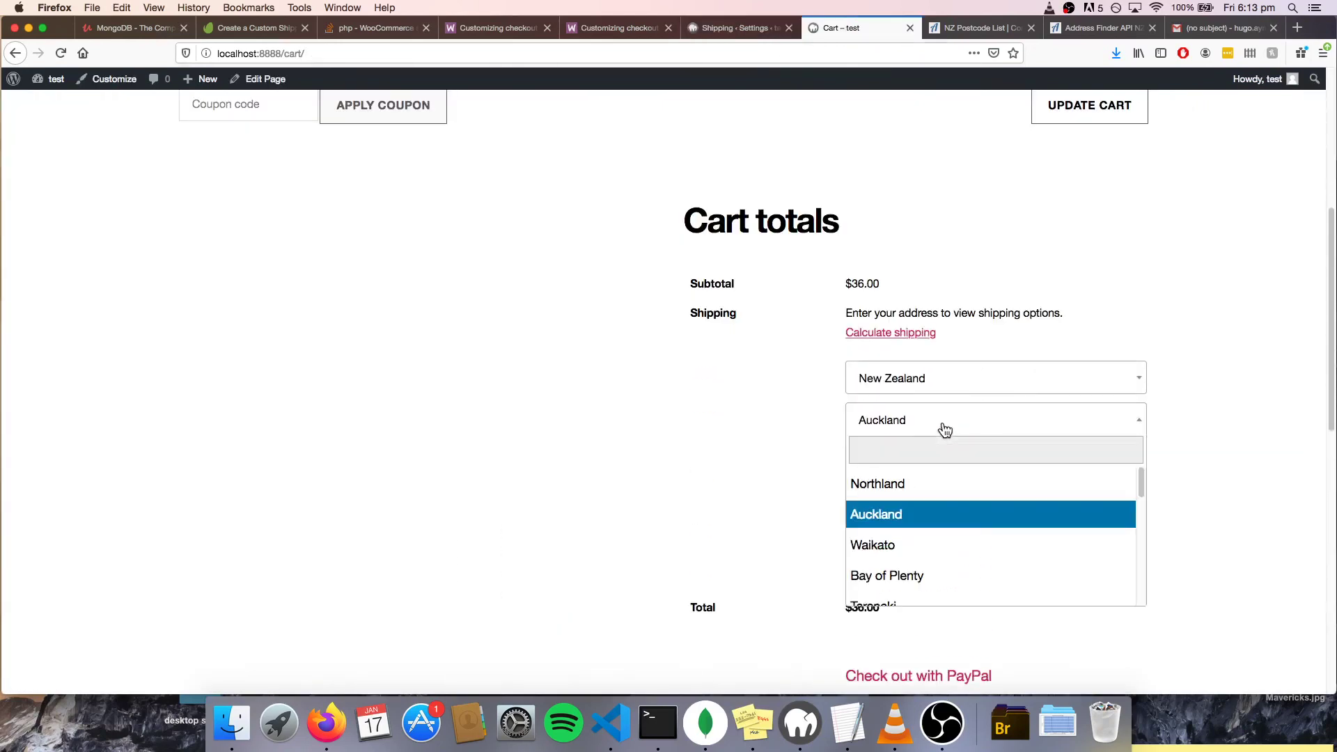
click(945, 429)
double_click(919, 503)
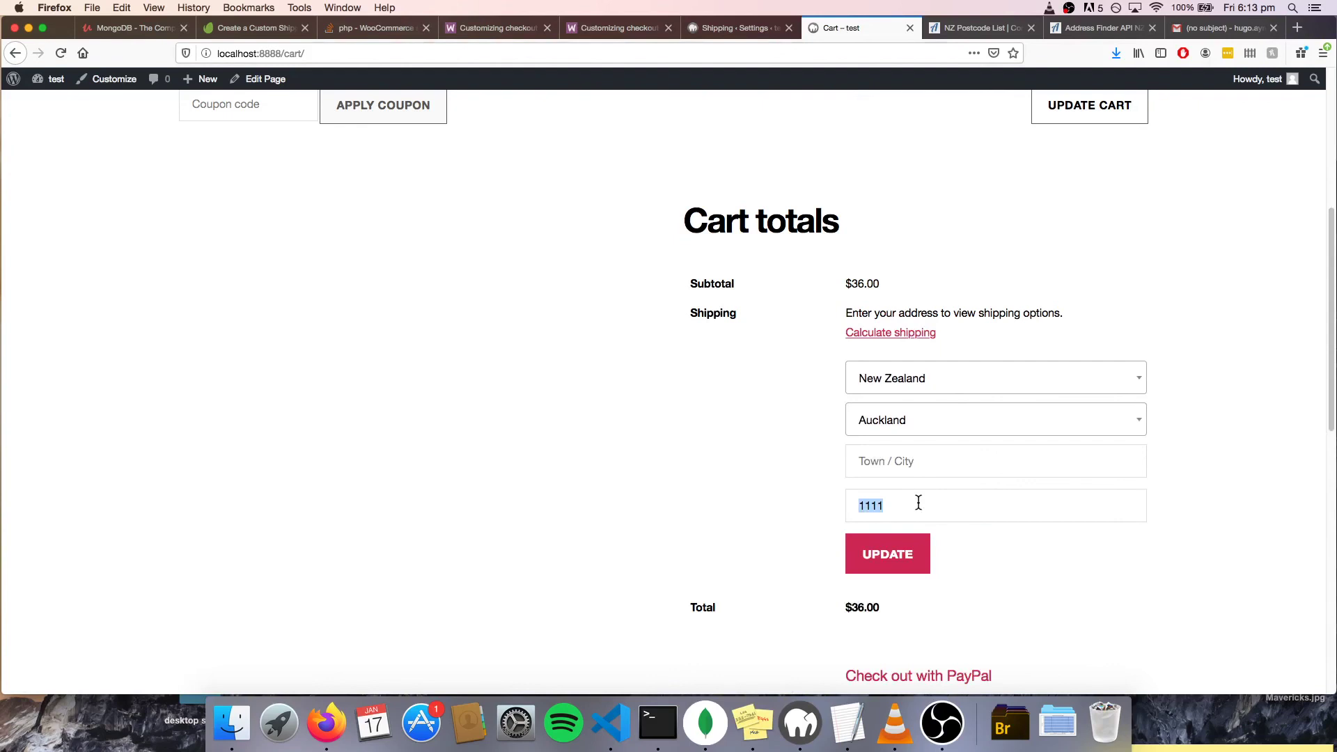
key(super+v)
double_click(1008, 506)
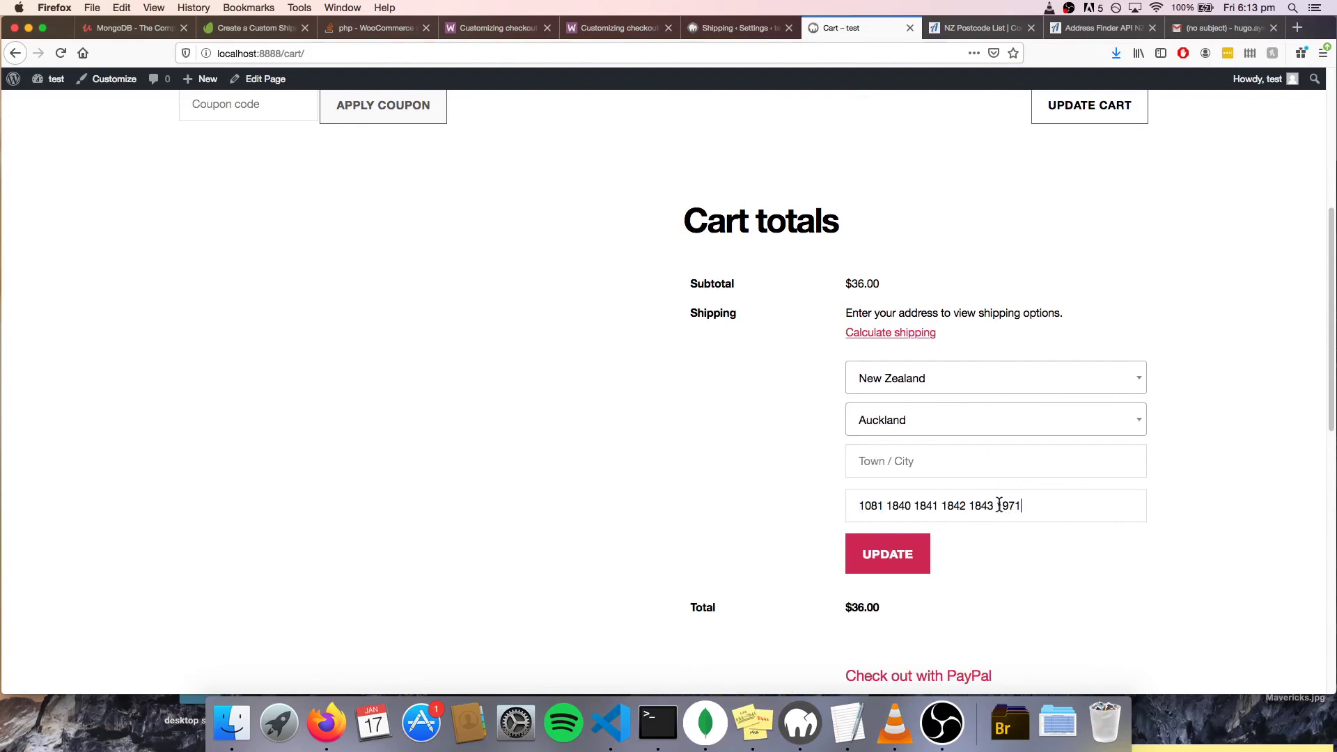
key(shift+super+Left)
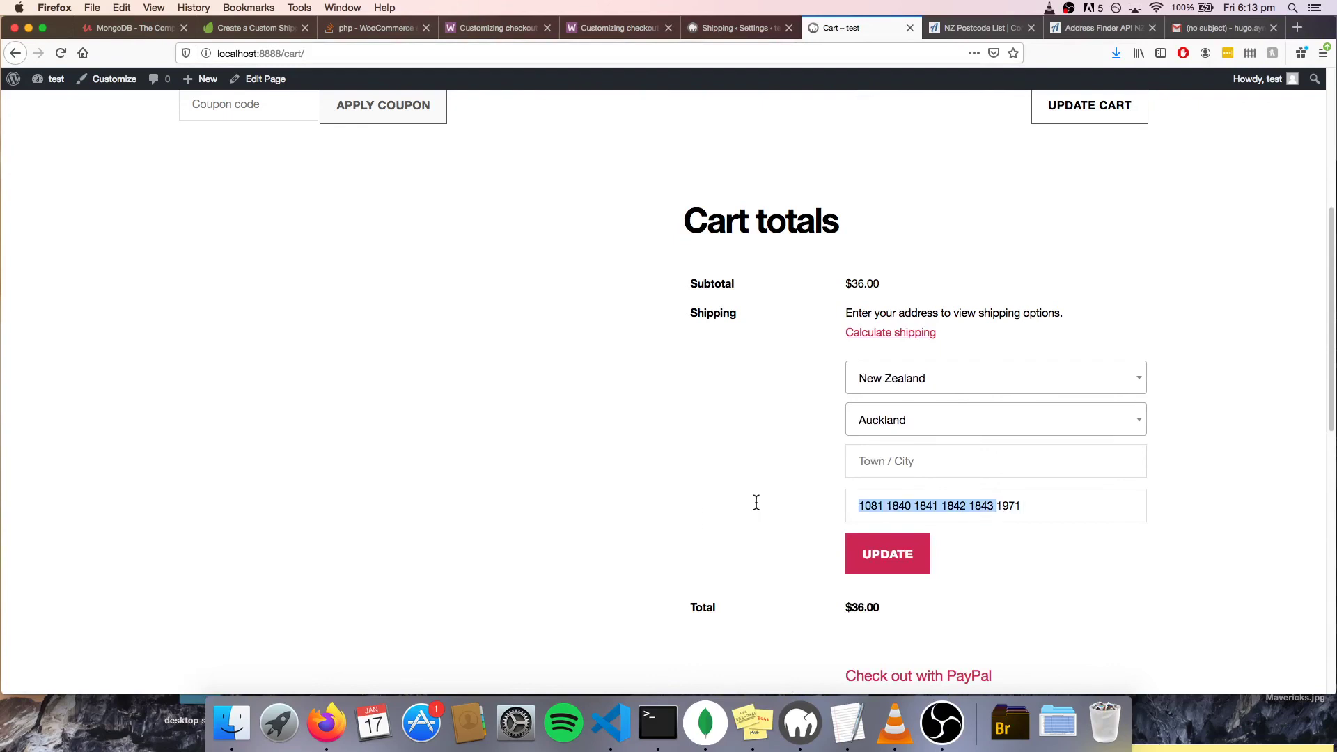
key(BackSpace)
click(864, 568)
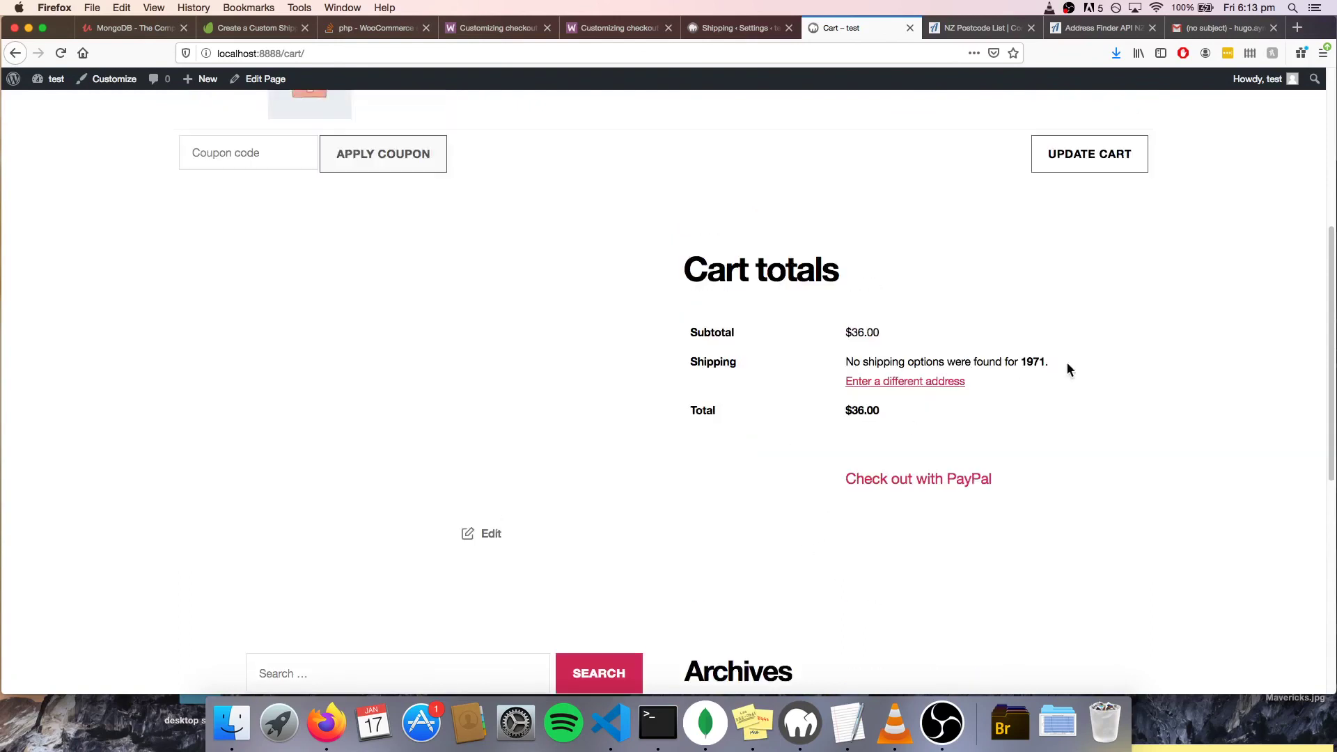
Reopen the cart's shipping address form, change the region to Waiheke Island with postcode 1971, and update the shipping.
drag(1067, 361, 750, 365)
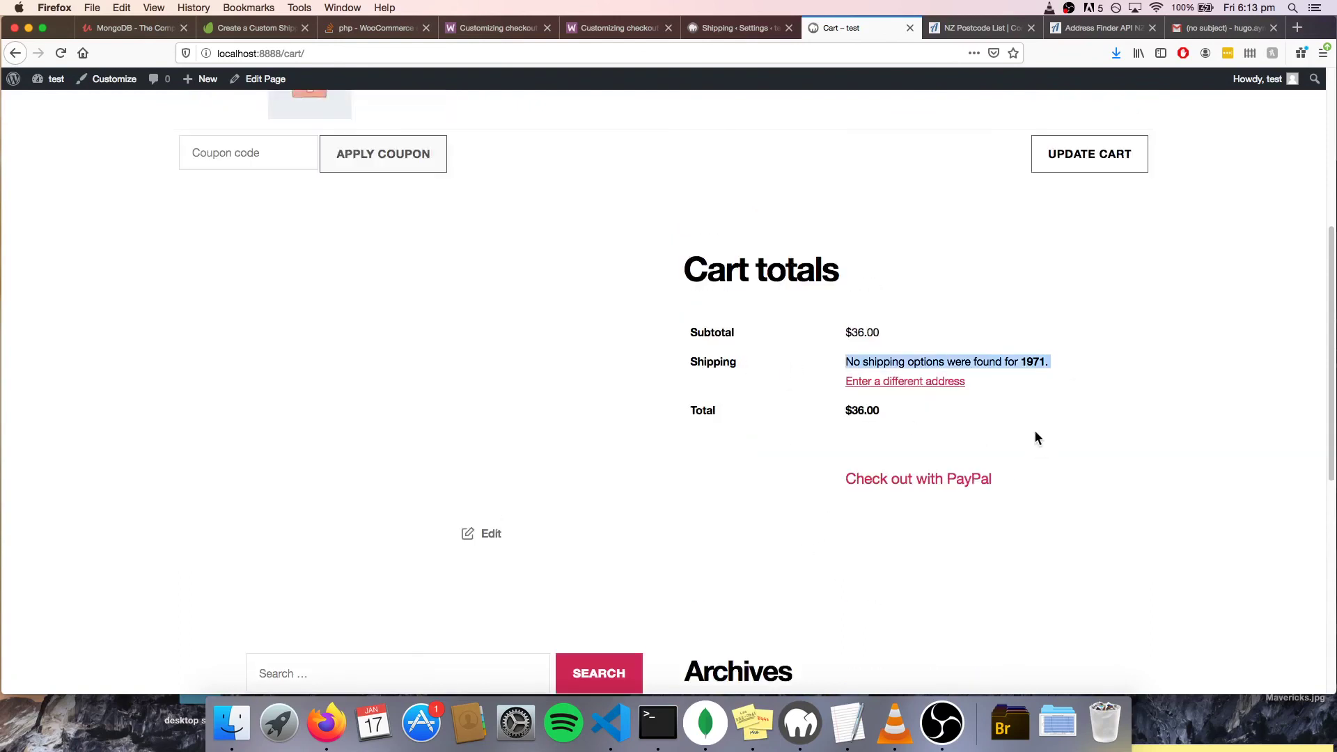
click(863, 382)
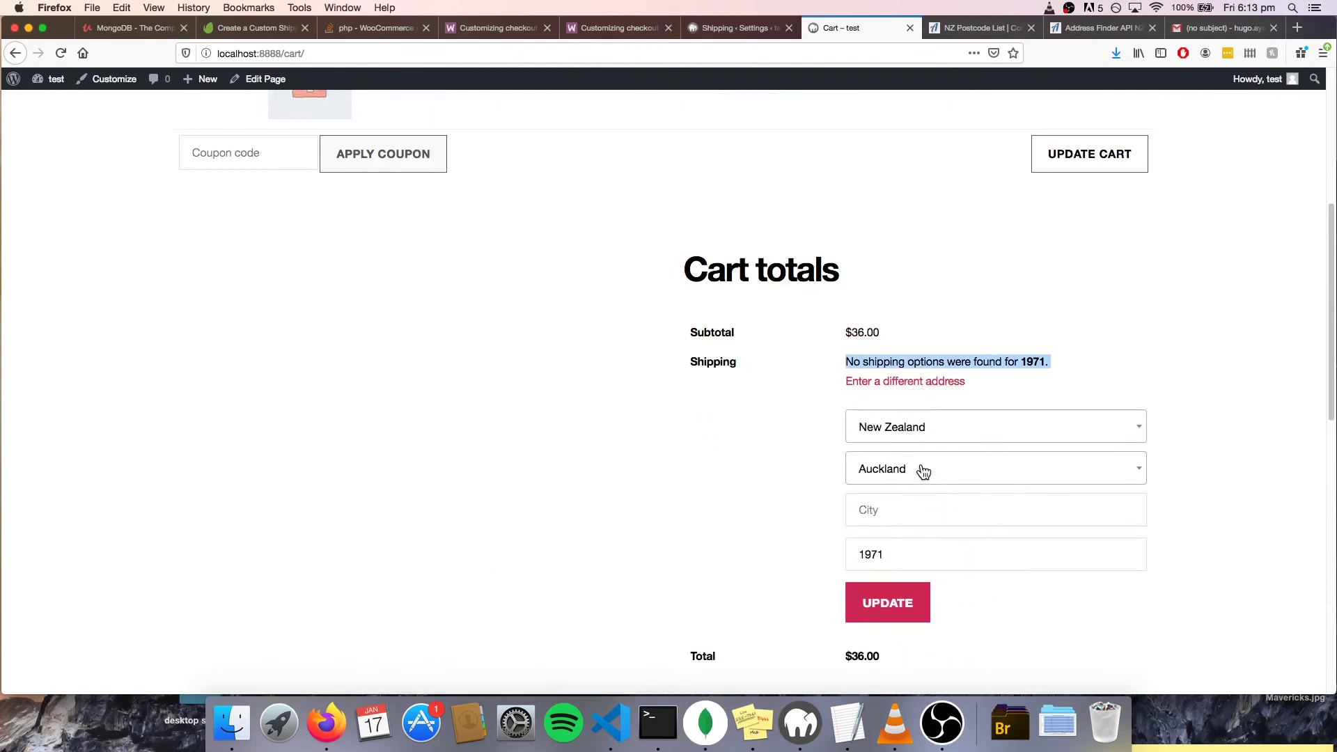
scroll(926, 487, down, 3)
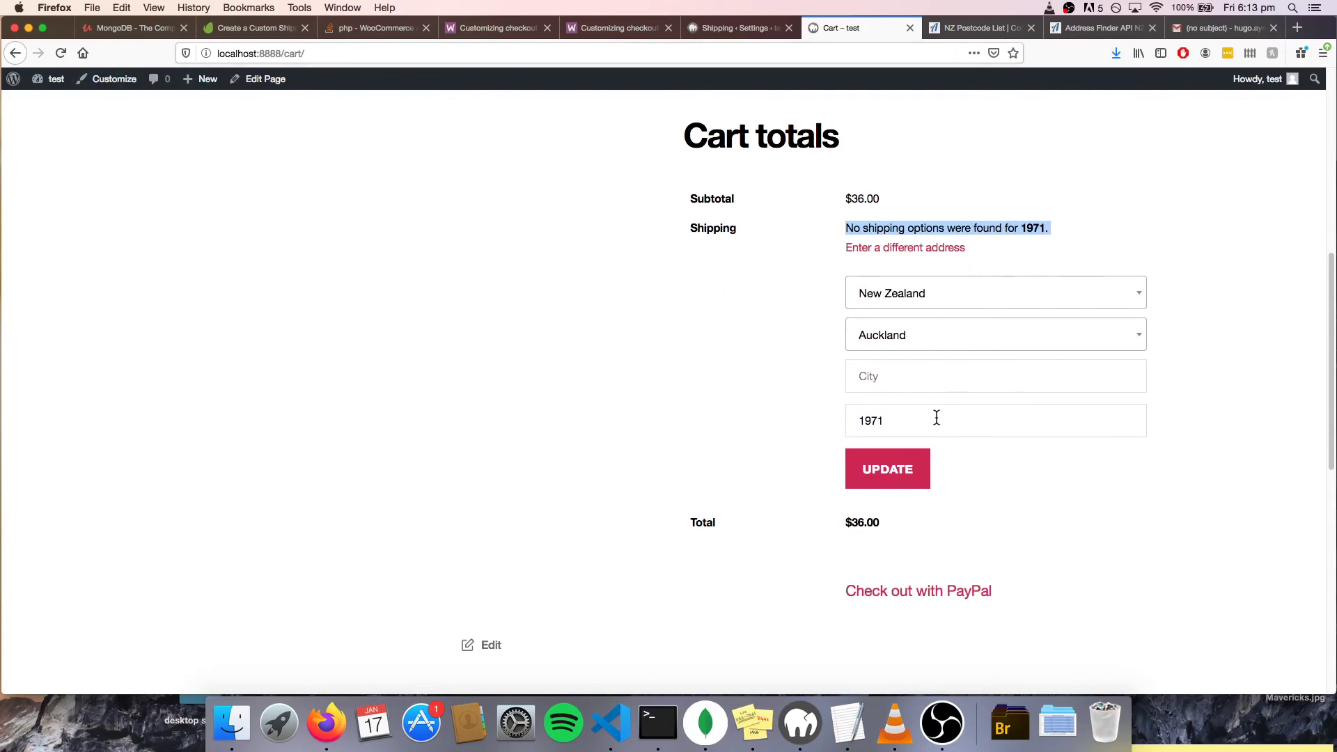
click(917, 342)
scroll(948, 440, down, 5)
scroll(947, 440, down, 1)
click(951, 506)
click(921, 478)
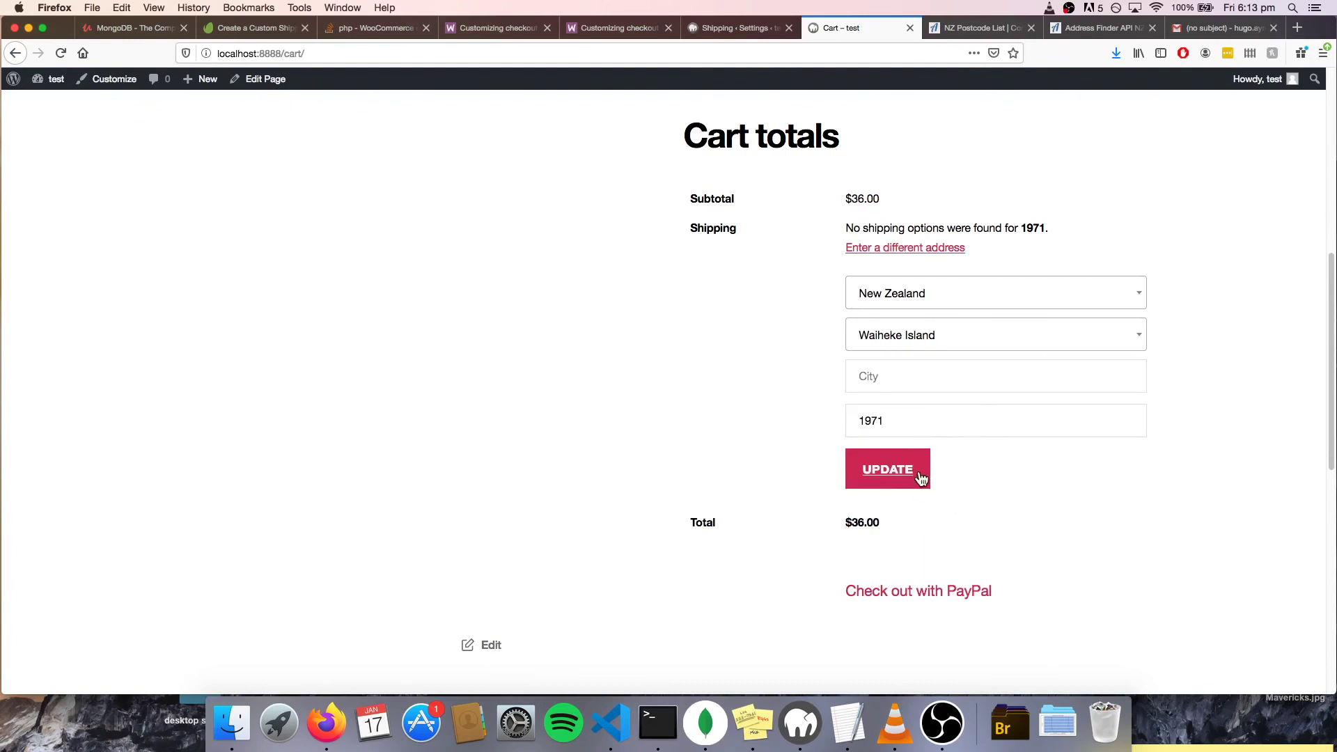